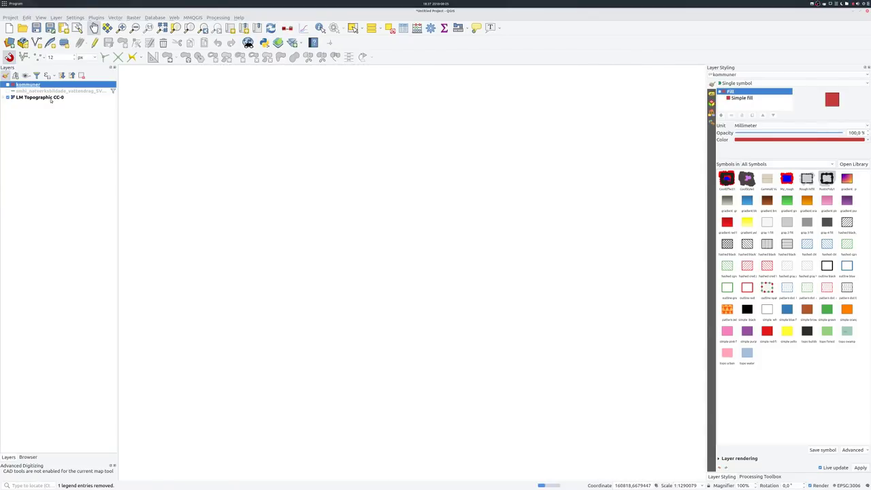
Render the LM Topographic CC-0 base map in greyscale By average, brightness 35, contrast −8
{"action": "left_click", "coordinate": [50, 99]}
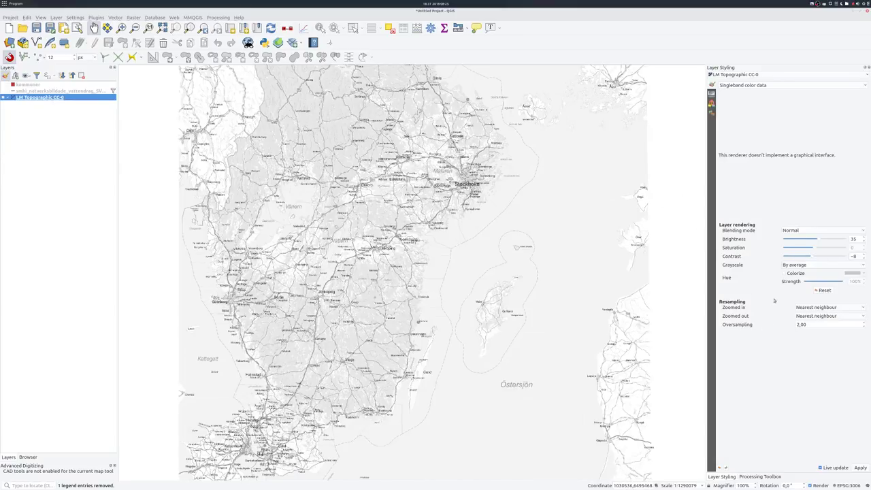
{"action": "left_click", "coordinate": [811, 266]}
{"action": "left_click", "coordinate": [774, 262]}
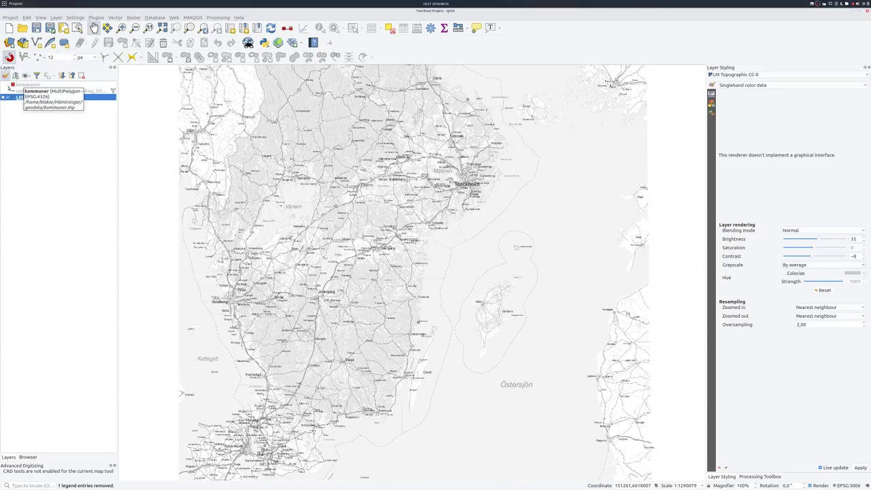
Turn on the kommuner layer, recentre southern Sweden, and sort its attribute table by knnamn
{"action": "left_click", "coordinate": [9, 85]}
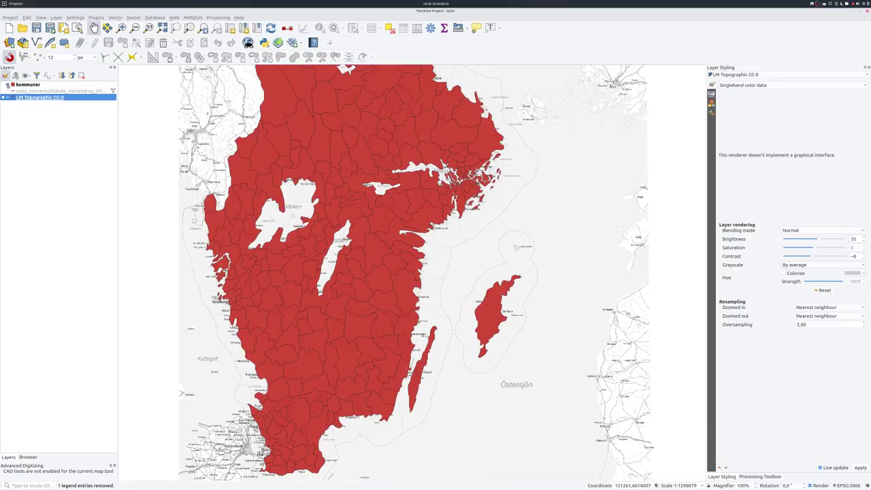
{"action": "left_click_drag", "start_coordinate": [374, 292], "coordinate": [376, 316]}
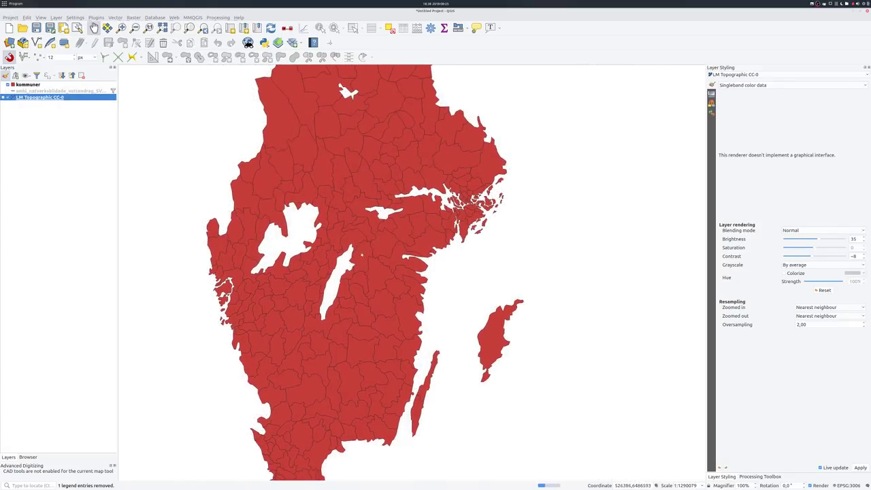
{"action": "key", "text": "alt+Tab"}
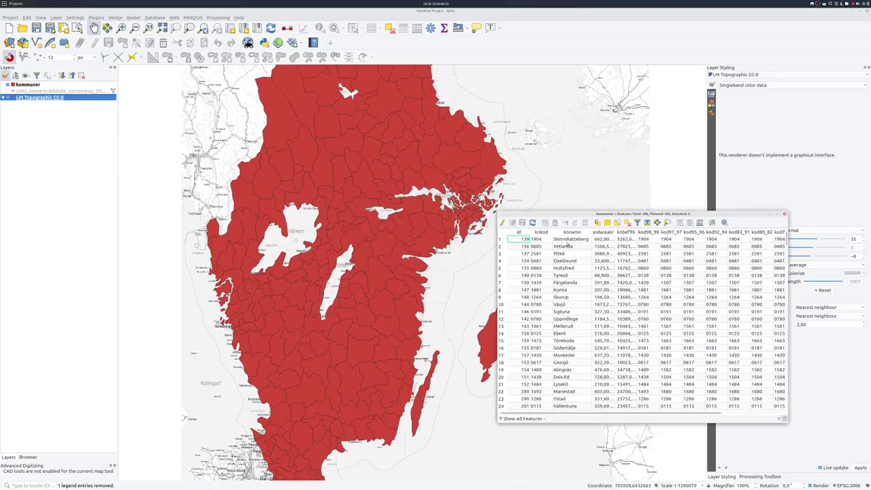
{"action": "left_click_drag", "start_coordinate": [612, 215], "coordinate": [456, 196]}
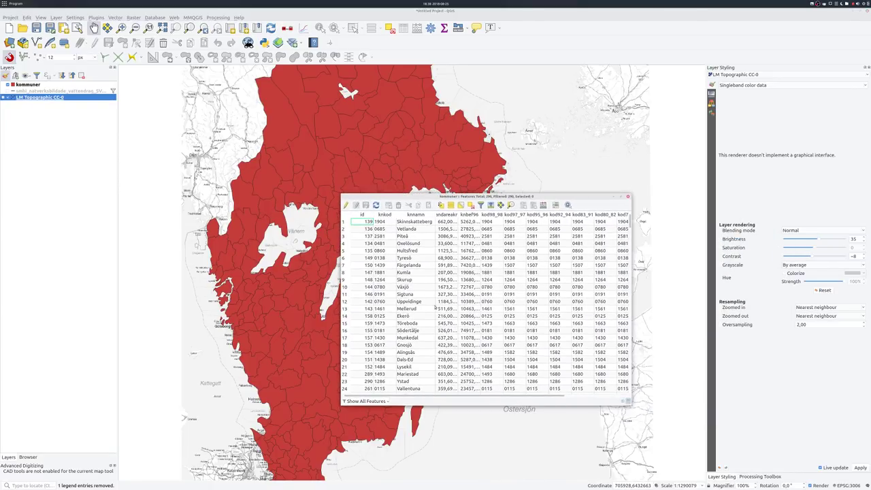
{"action": "scroll", "coordinate": [492, 398], "scroll_direction": "right", "scroll_amount": 2}
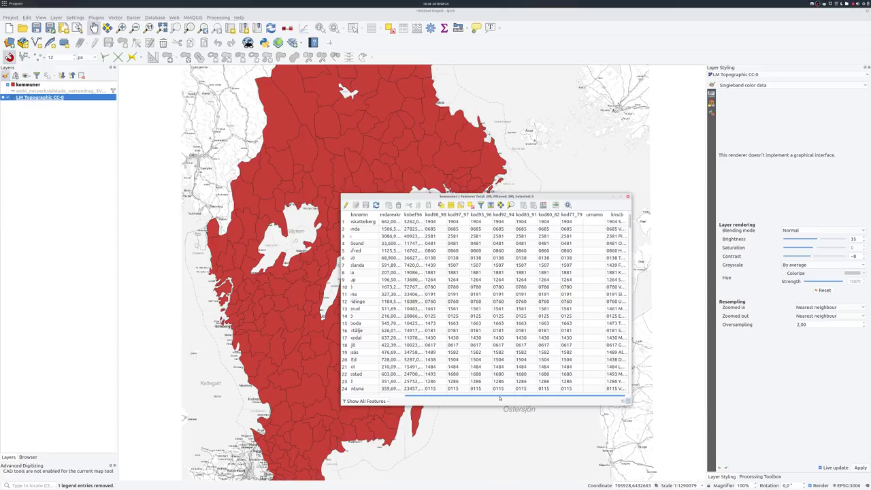
{"action": "scroll", "coordinate": [500, 398], "scroll_direction": "left", "scroll_amount": 2}
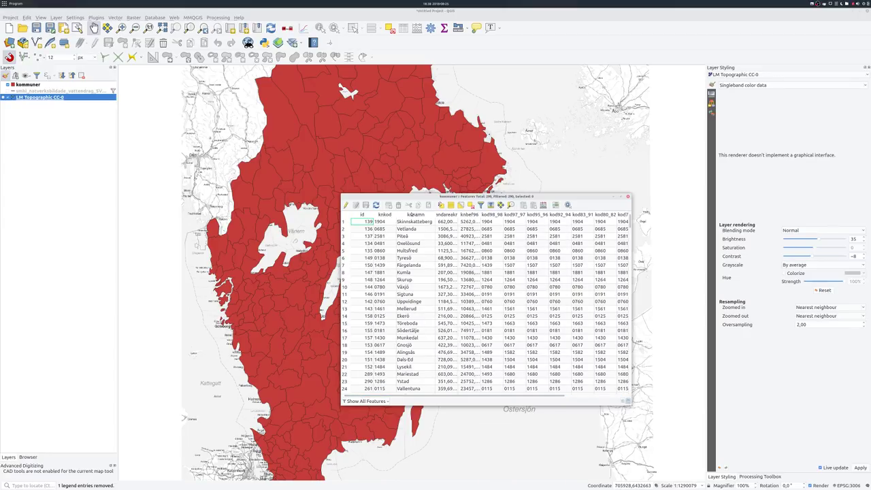
{"action": "left_click", "coordinate": [416, 215]}
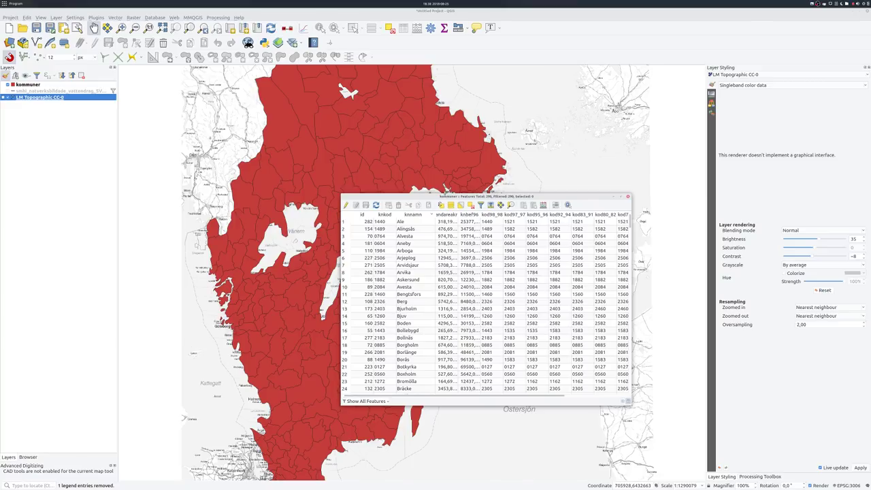
Close the kommuner attribute table and return to the main map window
{"action": "left_click", "coordinate": [628, 198]}
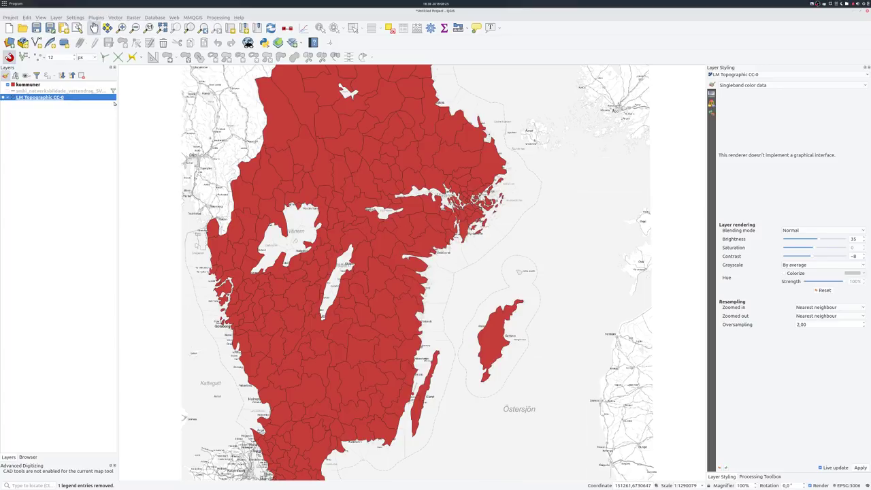
{"action": "key", "text": "alt+Tab"}
{"action": "key", "text": "alt+Tab"}
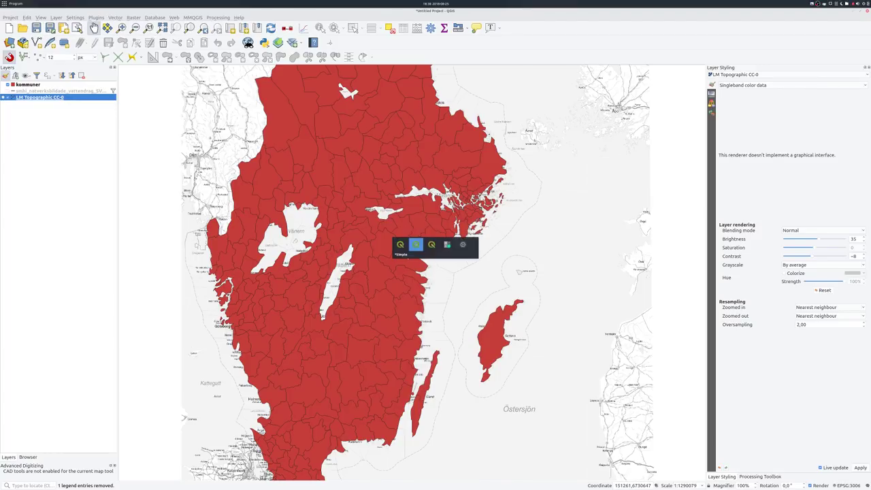
{"action": "key", "text": "alt+Tab"}
Open the Simple print layout from the Layout Manager and maximize its window
{"action": "left_click", "coordinate": [77, 27]}
{"action": "double_click", "coordinate": [400, 206]}
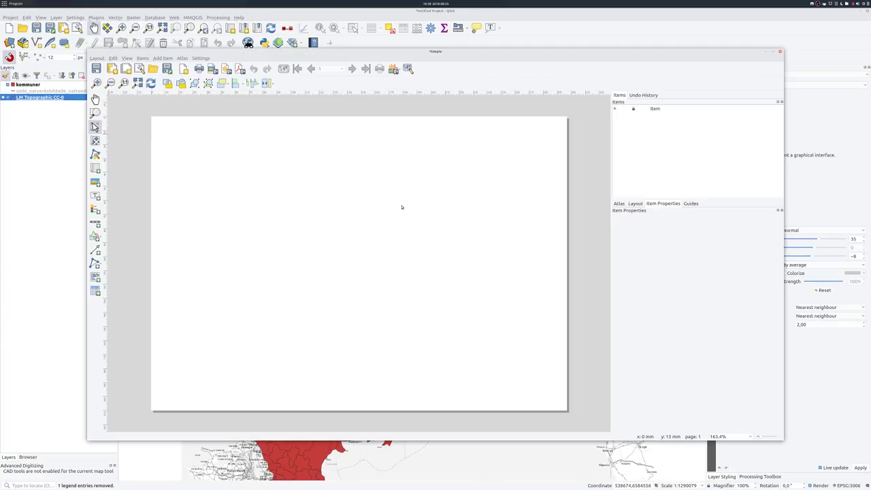
{"action": "double_click", "coordinate": [261, 53]}
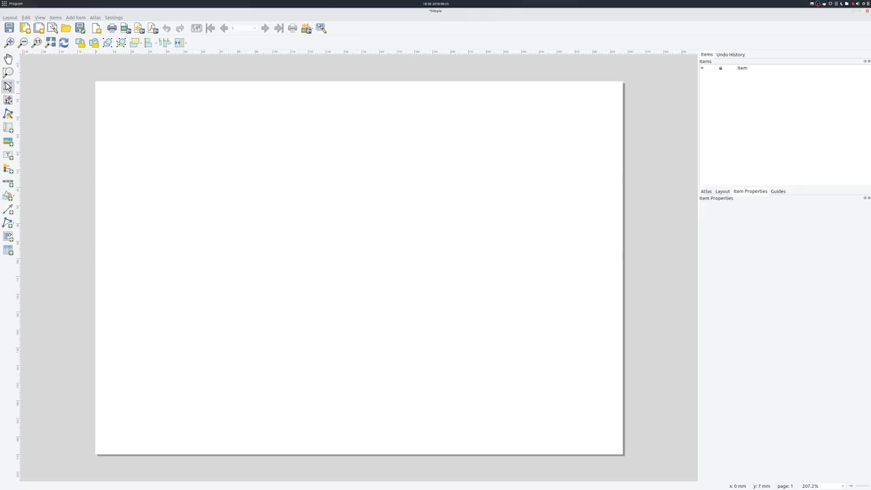
Draw a map frame covering most of the layout page
{"action": "left_click", "coordinate": [8, 127]}
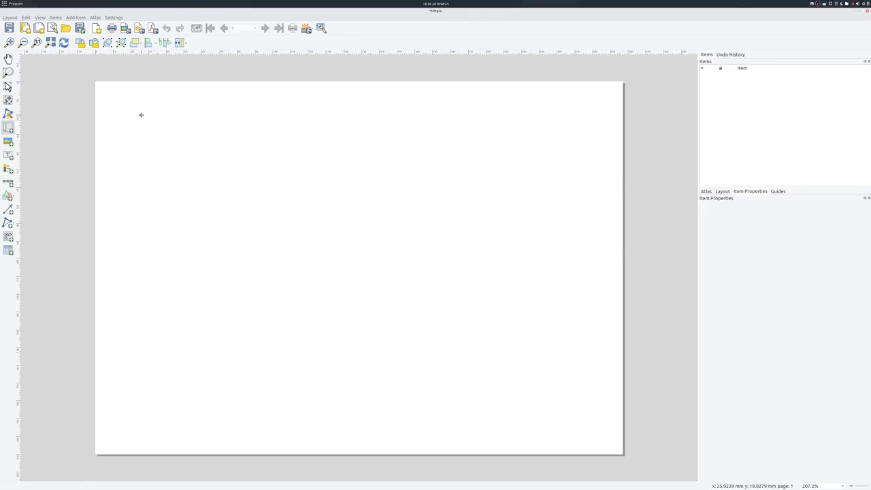
{"action": "left_click_drag", "start_coordinate": [142, 115], "coordinate": [573, 419]}
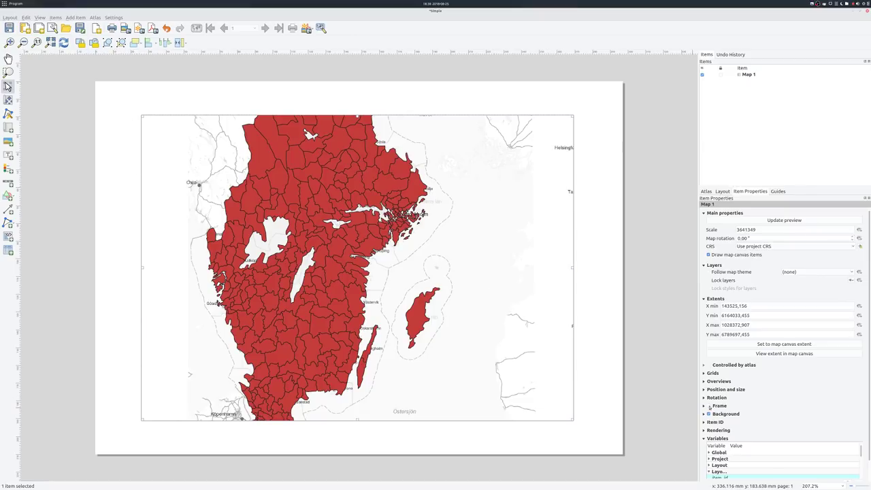
{"action": "left_click", "coordinate": [583, 349]}
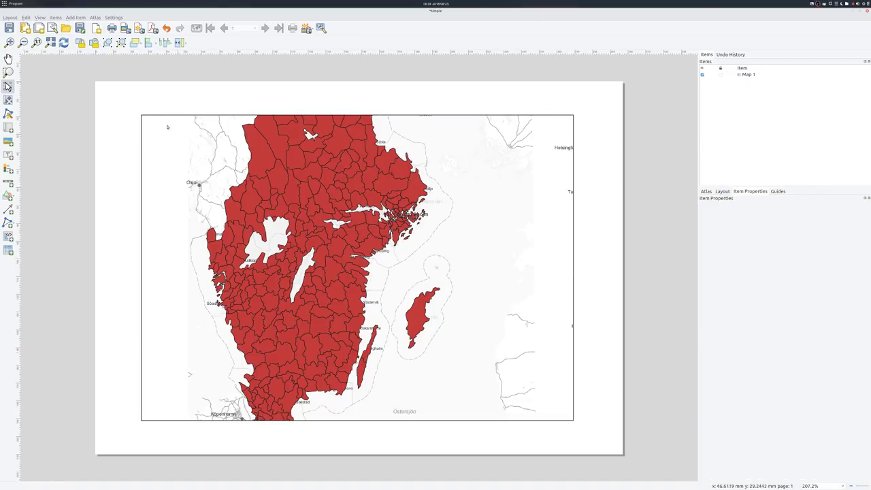
Add a title label across the page top, centred horizontally and vertically, font size 26
{"action": "left_click", "coordinate": [9, 155]}
{"action": "left_click_drag", "start_coordinate": [203, 90], "coordinate": [520, 111]}
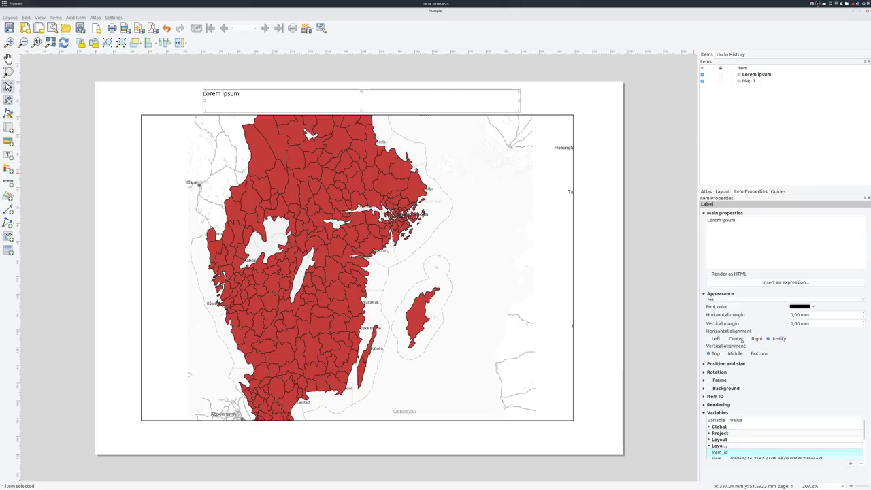
{"action": "left_click", "coordinate": [735, 339]}
{"action": "left_click", "coordinate": [733, 353]}
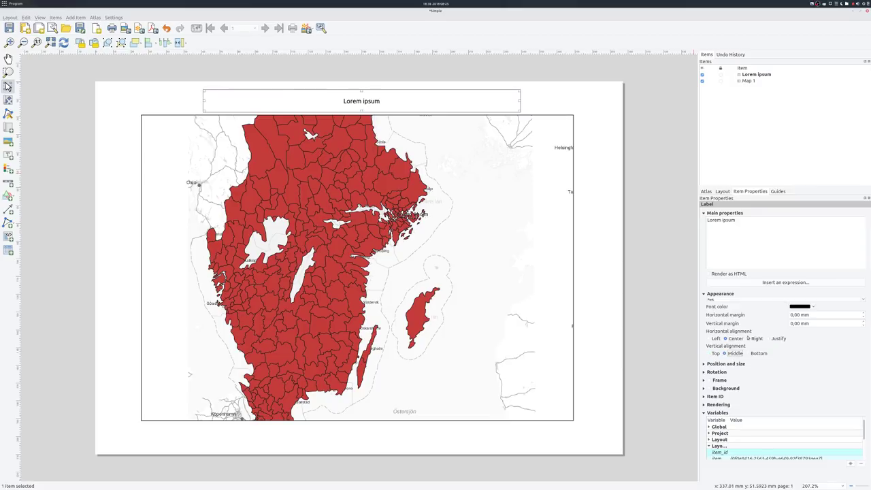
{"action": "left_click", "coordinate": [775, 300]}
{"action": "scroll", "coordinate": [474, 248], "scroll_direction": "down", "scroll_amount": 2}
{"action": "left_click", "coordinate": [478, 249]}
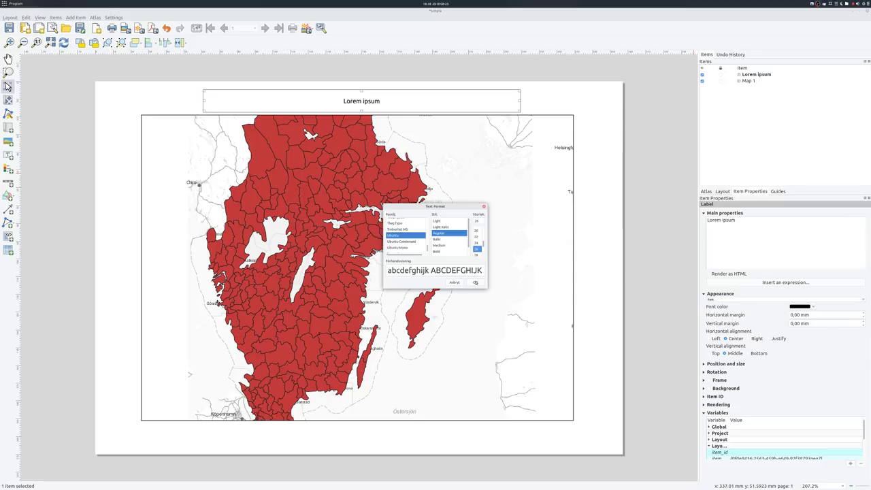
{"action": "left_click", "coordinate": [476, 282]}
{"action": "left_click", "coordinate": [602, 269]}
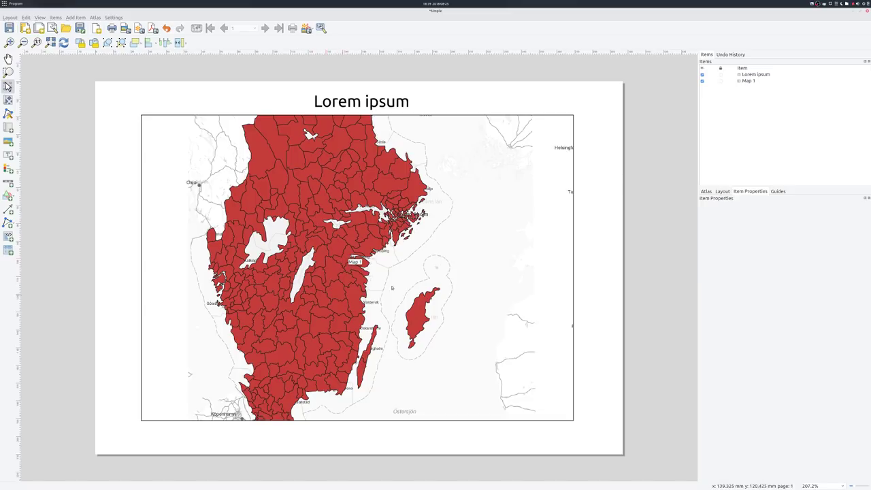
Open the Atlas Settings panel from the toolbar and tick Generate an atlas
{"action": "left_click", "coordinate": [95, 17]}
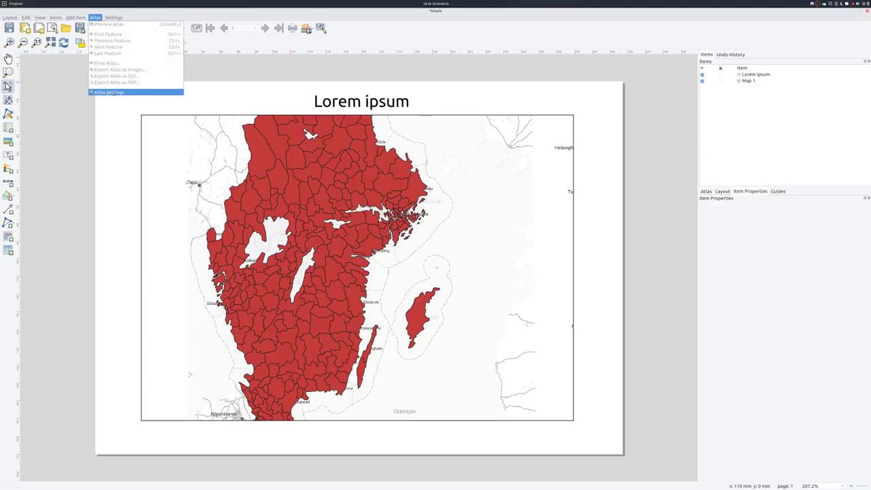
{"action": "left_click", "coordinate": [246, 67]}
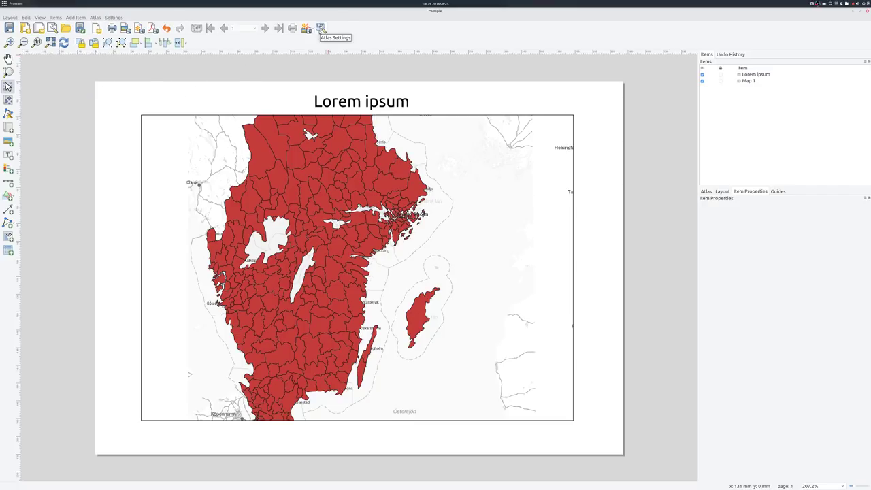
{"action": "left_click", "coordinate": [320, 29]}
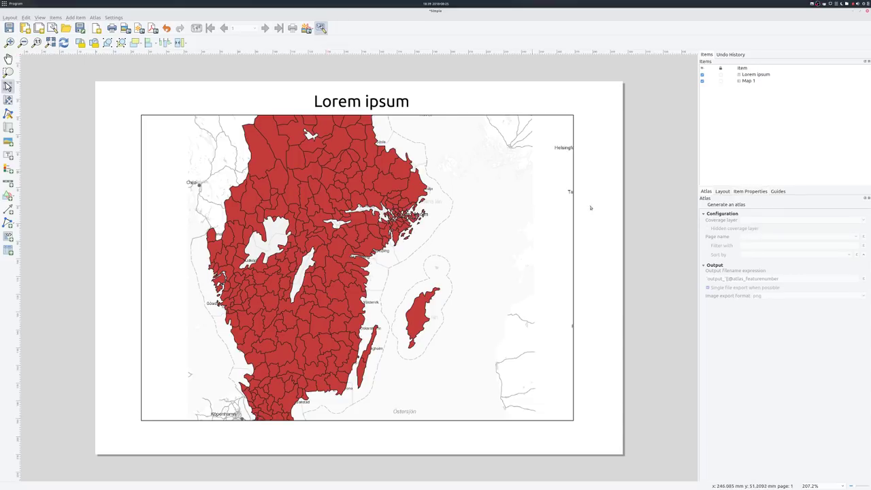
{"action": "mouse_move", "coordinate": [706, 193]}
{"action": "left_mouse_down"}
{"action": "mouse_move", "coordinate": [486, 145]}
{"action": "mouse_move", "coordinate": [505, 141]}
{"action": "mouse_move", "coordinate": [748, 225]}
{"action": "mouse_move", "coordinate": [721, 204]}
{"action": "mouse_move", "coordinate": [705, 208]}
{"action": "left_mouse_up"}
{"action": "left_click", "coordinate": [704, 204]}
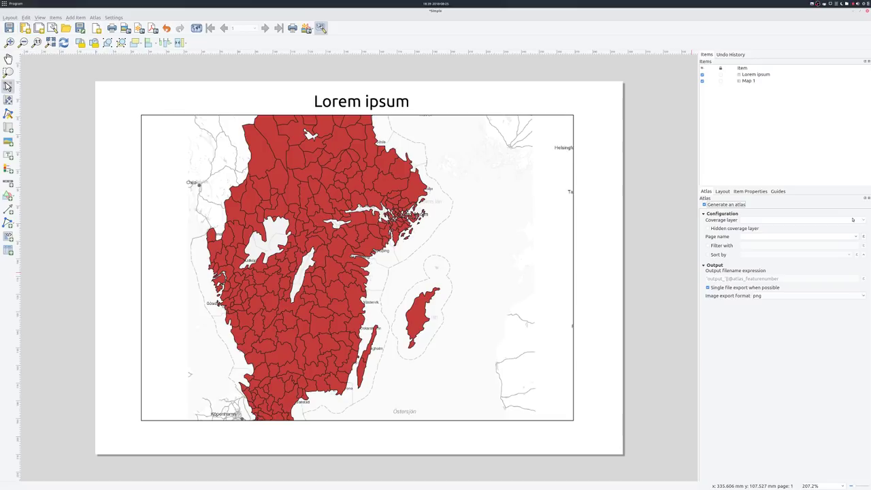
Set kommuner as the hidden atlas coverage layer with page names from knnamn
{"action": "left_click", "coordinate": [814, 220]}
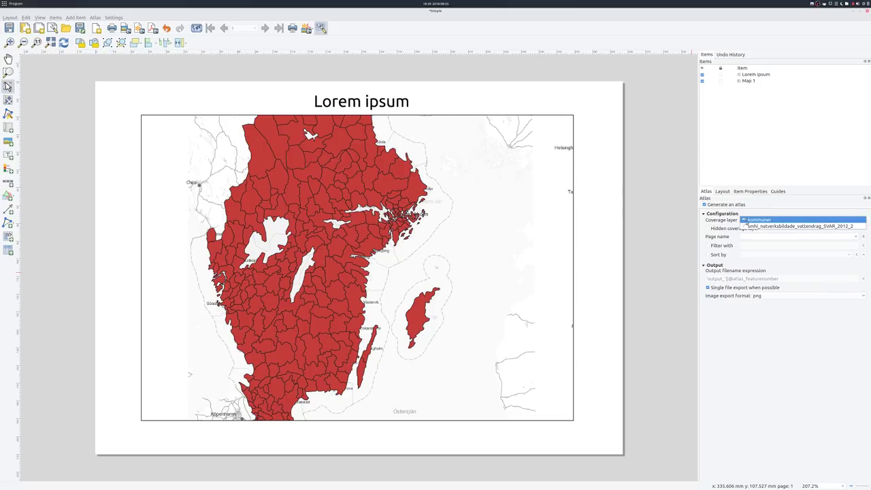
{"action": "left_click", "coordinate": [747, 220]}
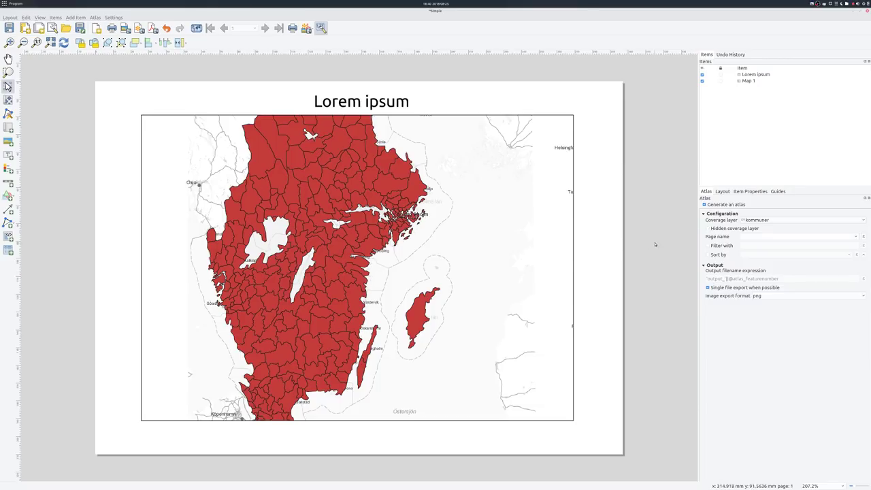
{"action": "left_click", "coordinate": [708, 228]}
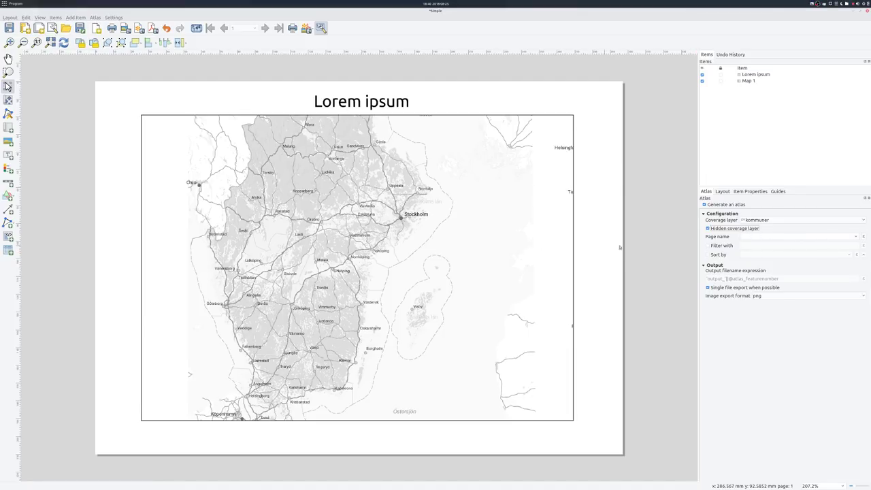
{"action": "left_click", "coordinate": [856, 237]}
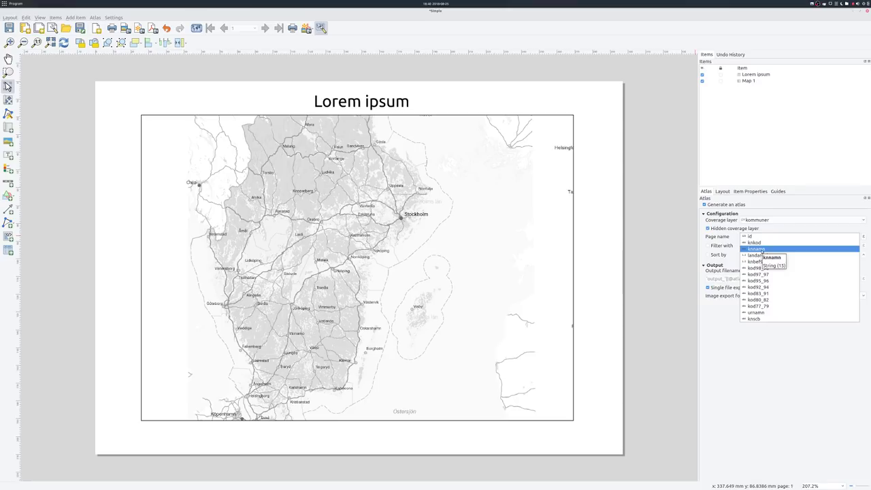
{"action": "left_click", "coordinate": [762, 249]}
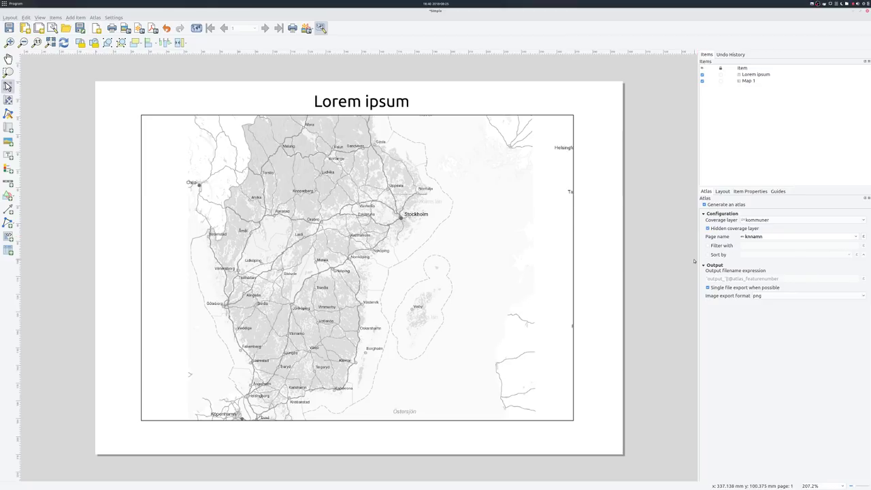
{"action": "left_click", "coordinate": [707, 255]}
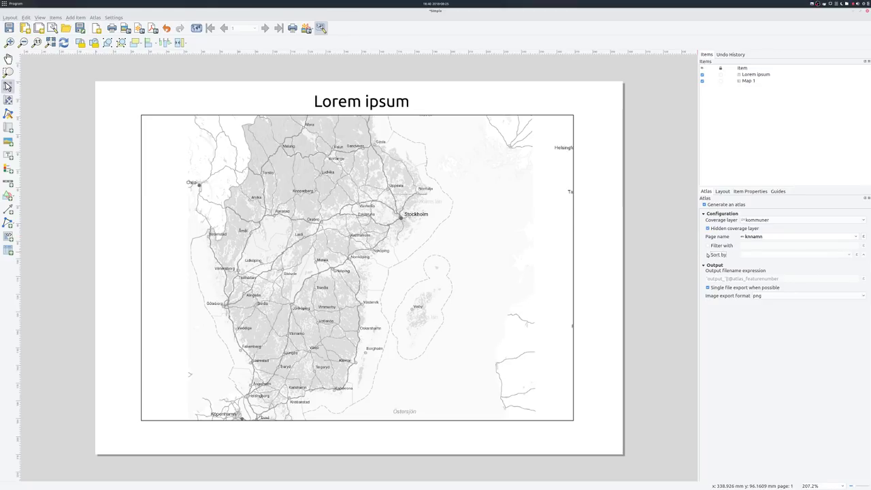
{"action": "left_click", "coordinate": [850, 255]}
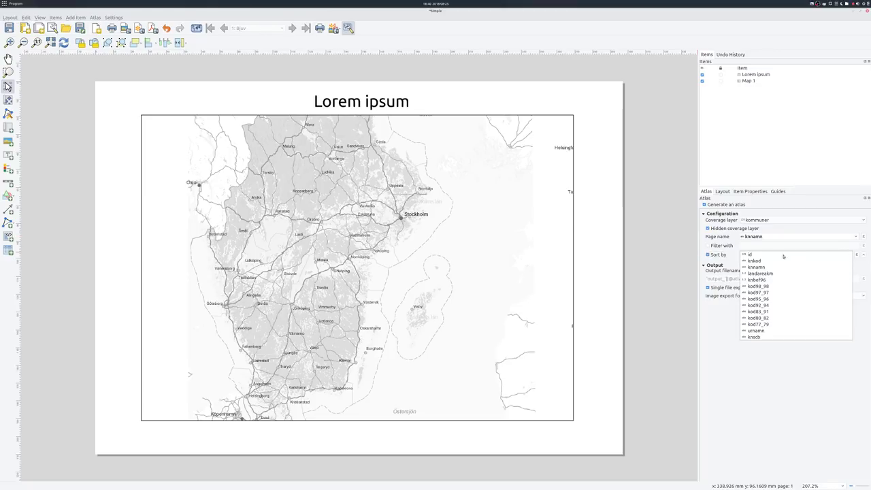
{"action": "left_click", "coordinate": [767, 268]}
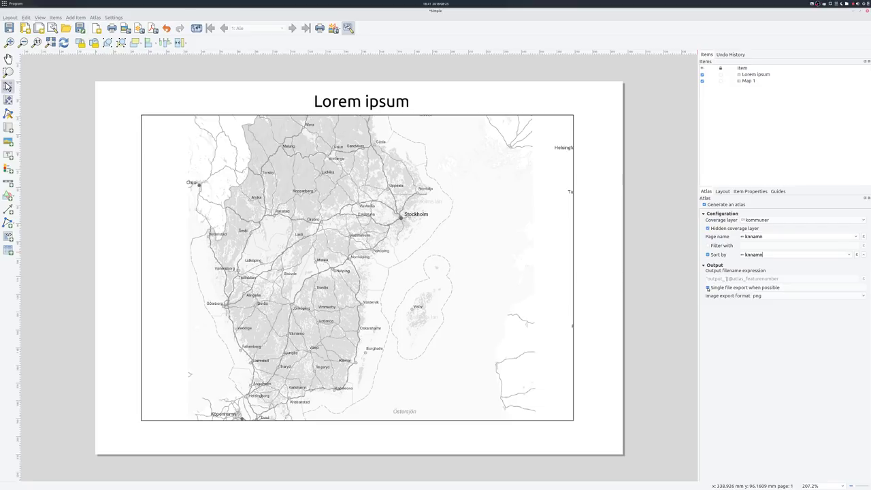
{"action": "left_click", "coordinate": [708, 288]}
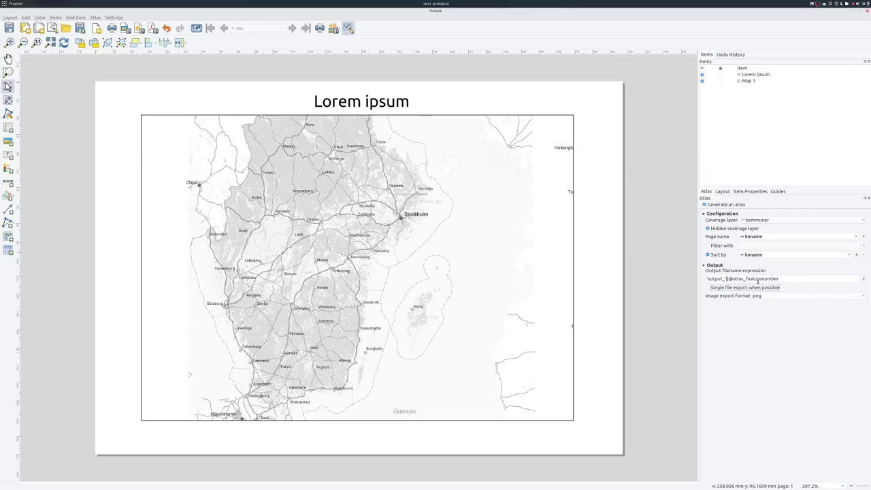
{"action": "left_click", "coordinate": [708, 287]}
Set Map 1 to be controlled by the atlas with a 10% margin around each feature
{"action": "left_click", "coordinate": [356, 243]}
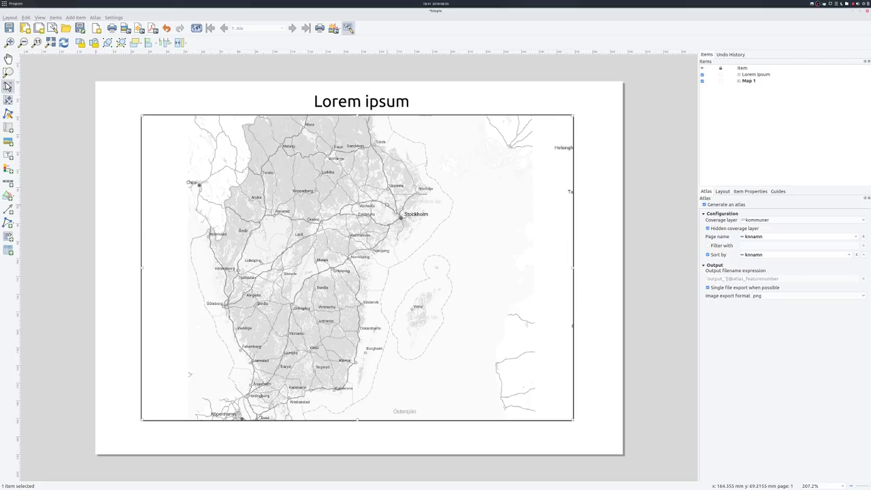
{"action": "left_click", "coordinate": [748, 192]}
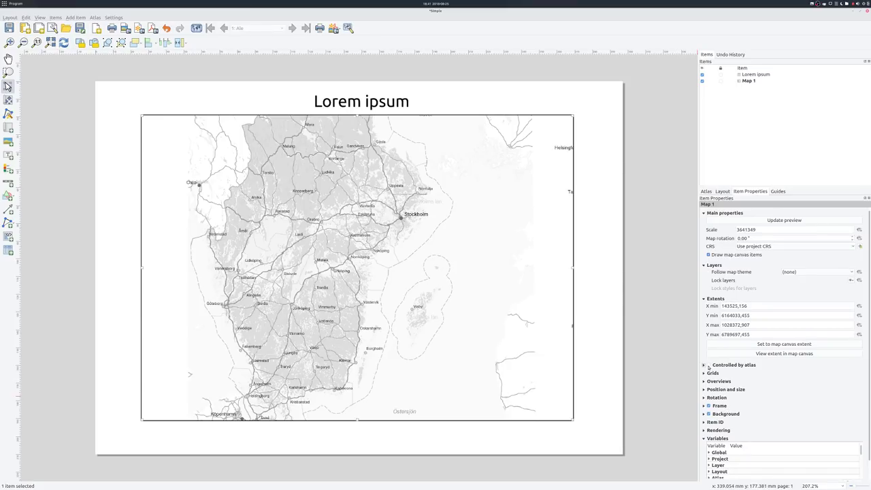
{"action": "left_click", "coordinate": [709, 366]}
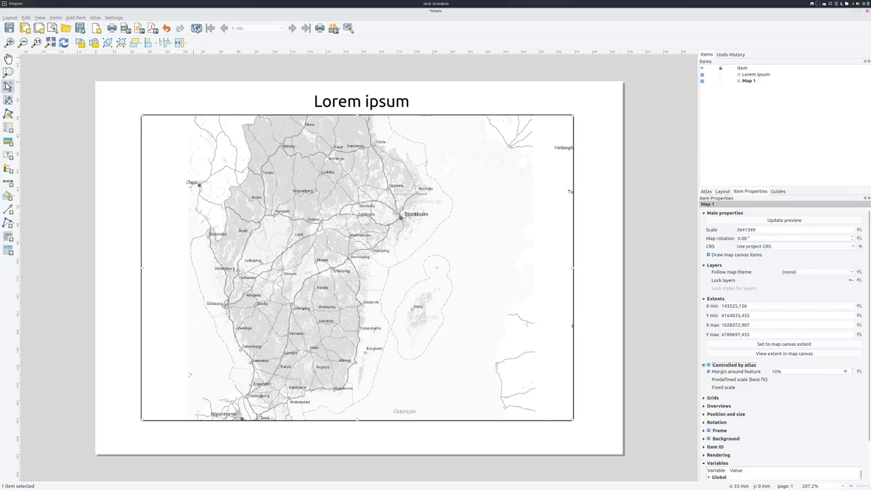
Enable the atlas preview and jump to page 199: Stockholm
{"action": "left_click", "coordinate": [196, 28]}
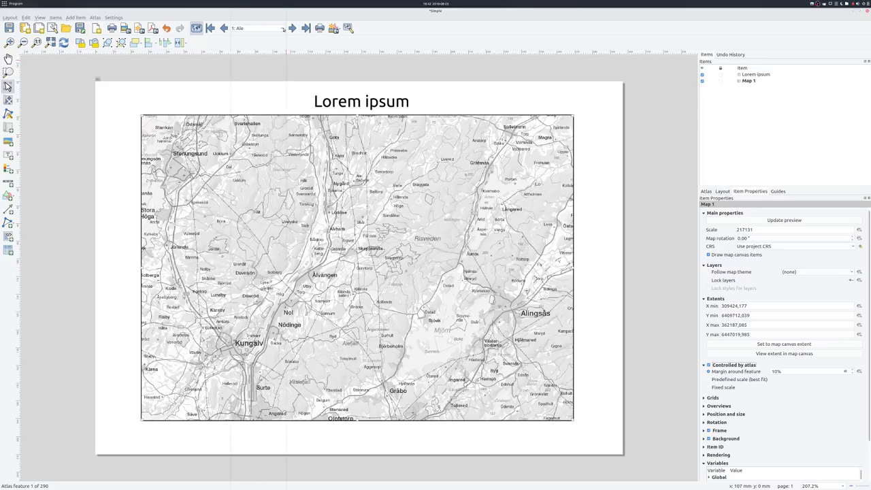
{"action": "left_click", "coordinate": [281, 29]}
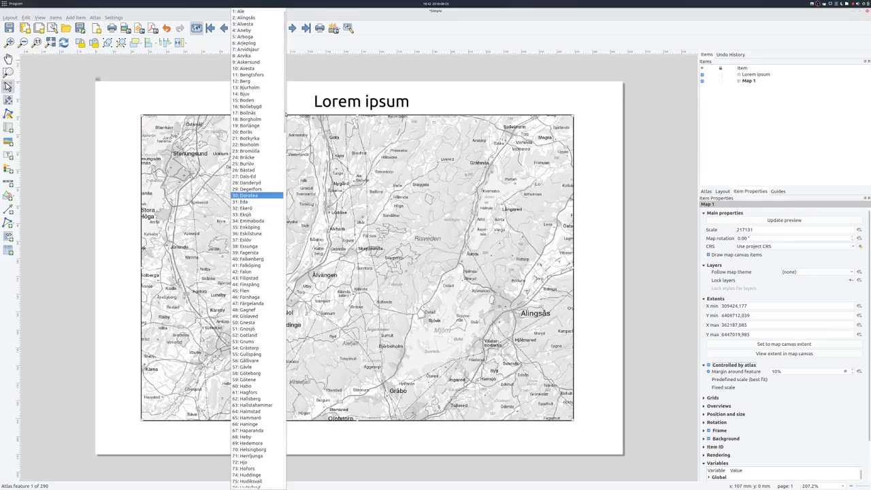
{"action": "left_click_drag", "start_coordinate": [284, 114], "coordinate": [296, 368]}
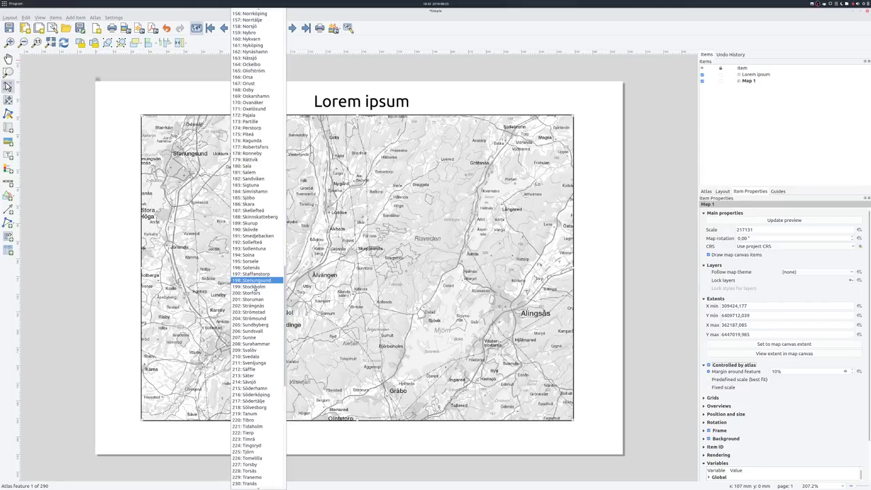
{"action": "left_click", "coordinate": [254, 287]}
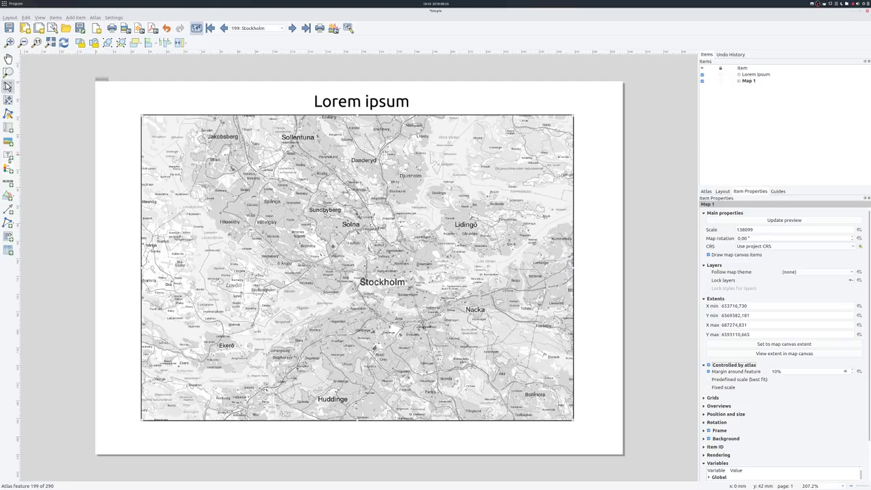
Draw a scale bar above the map's top-left and set its style to Numeric (1:138099)
{"action": "left_click", "coordinate": [8, 182]}
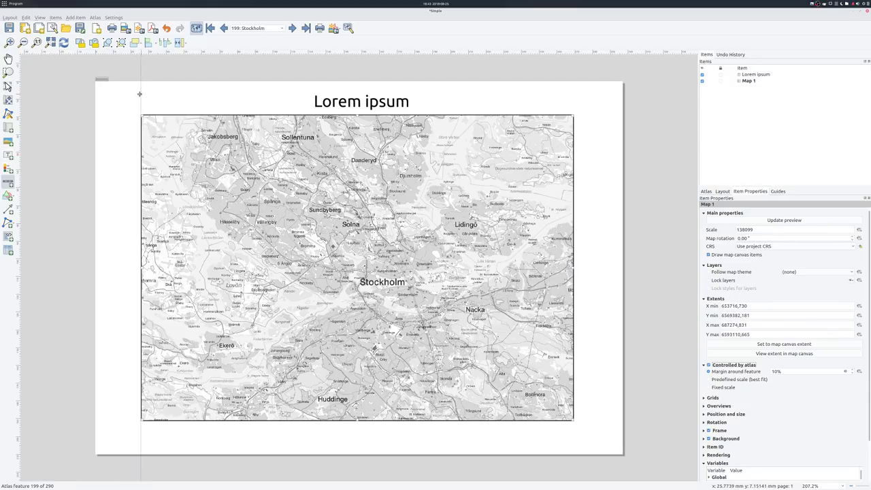
{"action": "left_click_drag", "start_coordinate": [139, 94], "coordinate": [222, 107]}
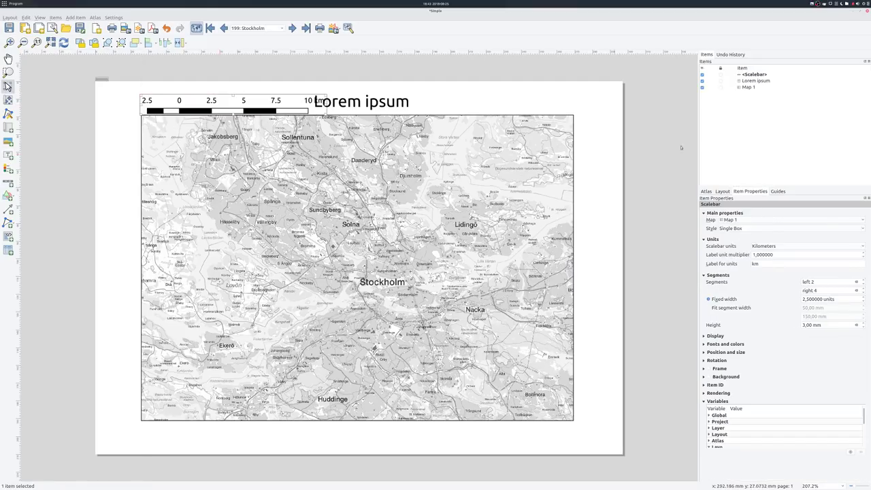
{"action": "left_click", "coordinate": [767, 228]}
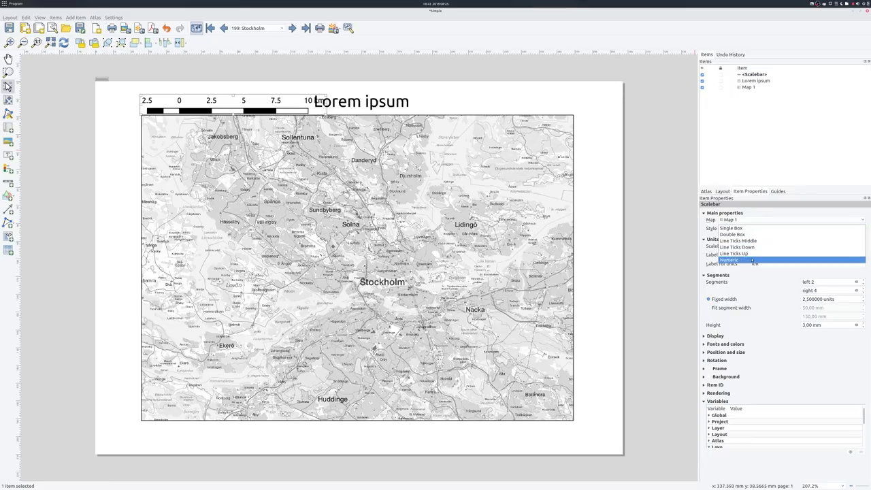
{"action": "left_click", "coordinate": [782, 261]}
{"action": "left_click", "coordinate": [118, 113]}
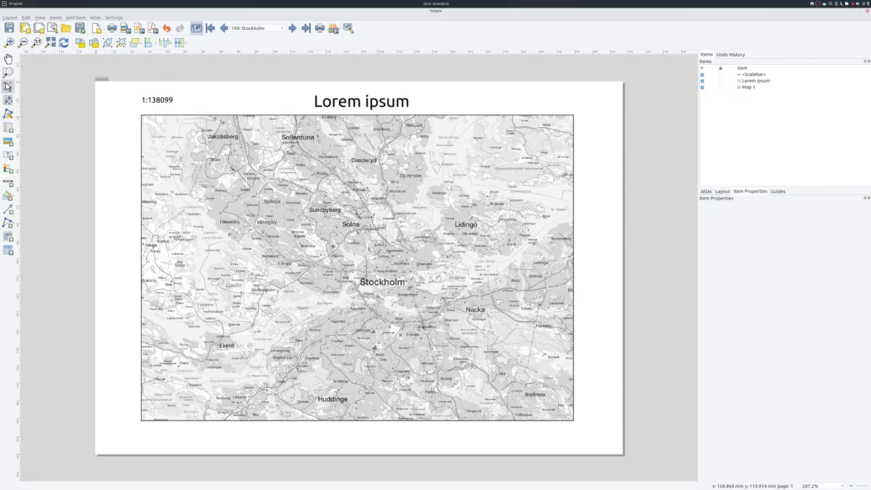
{"action": "left_click", "coordinate": [388, 104]}
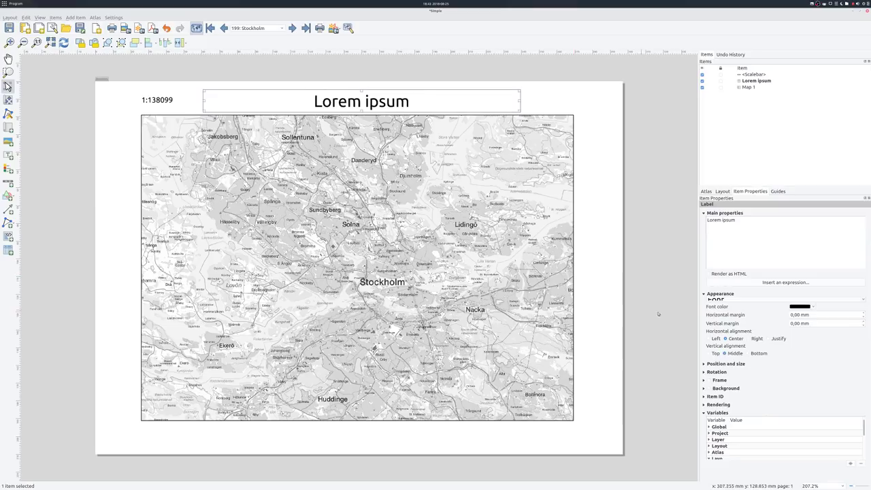
{"action": "triple_click", "coordinate": [742, 232]}
{"action": "key", "text": "BackSpace"}
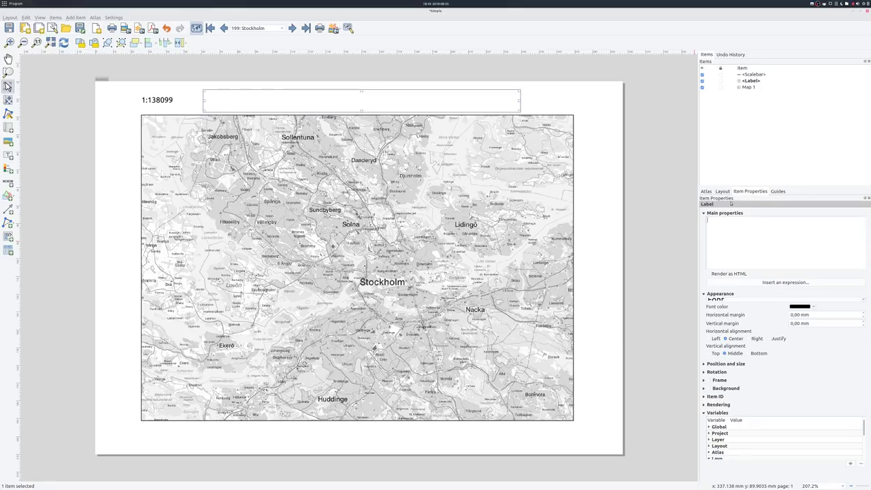
{"action": "left_click", "coordinate": [706, 191]}
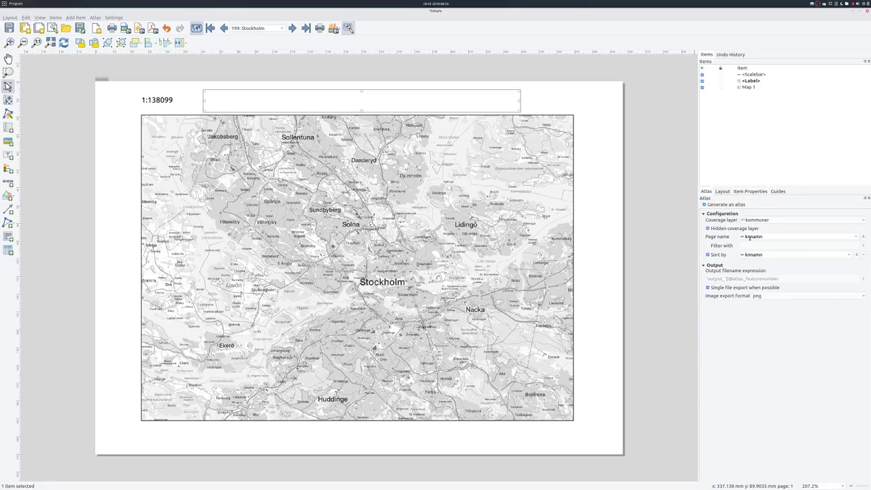
{"action": "left_click", "coordinate": [721, 191]}
{"action": "left_click", "coordinate": [742, 191]}
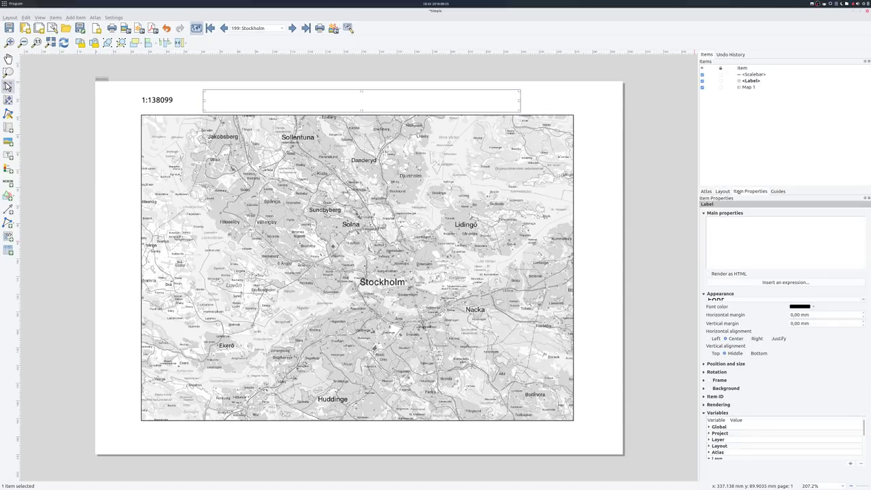
{"action": "left_click", "coordinate": [778, 282]}
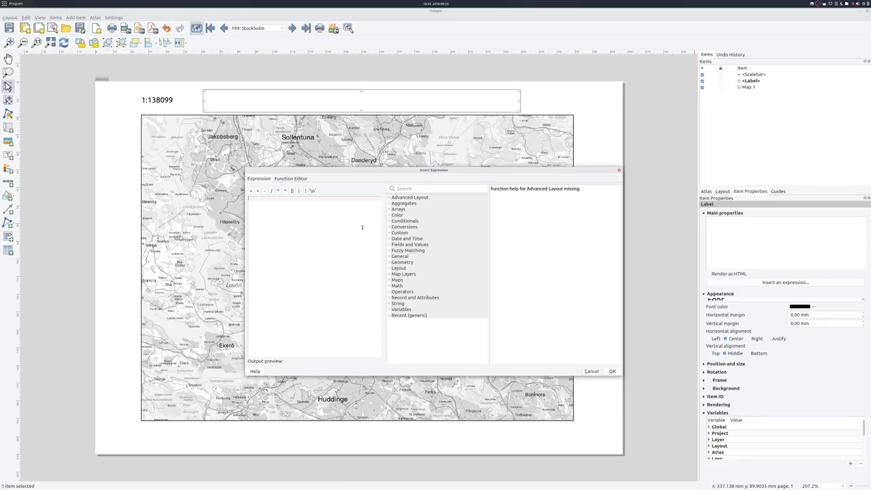
{"action": "left_click", "coordinate": [418, 188]}
{"action": "type", "text": "atlas"}
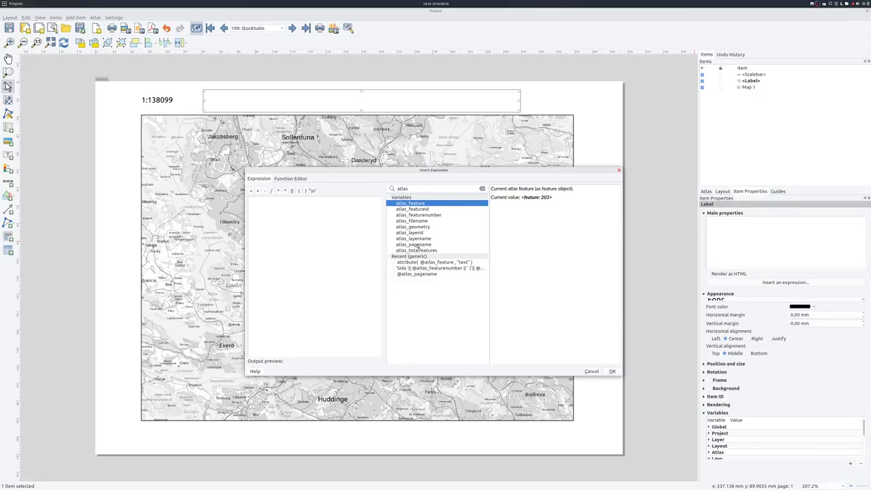
{"action": "double_click", "coordinate": [417, 244]}
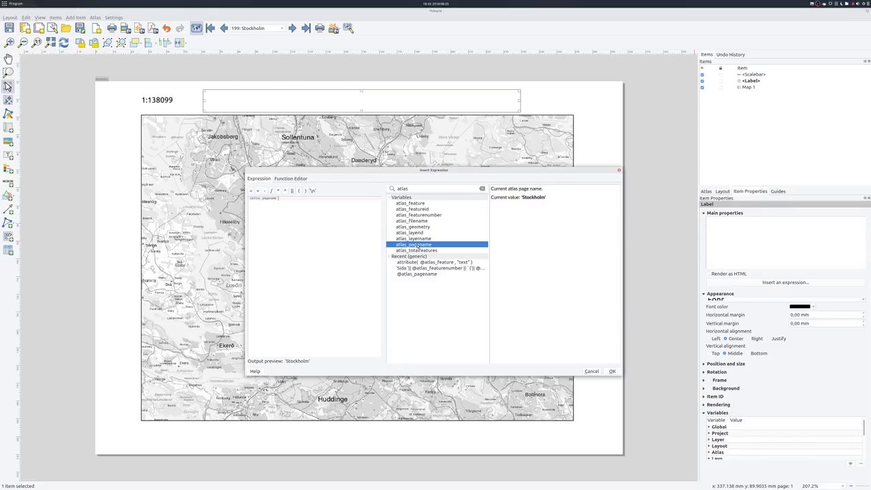
{"action": "left_click", "coordinate": [613, 371]}
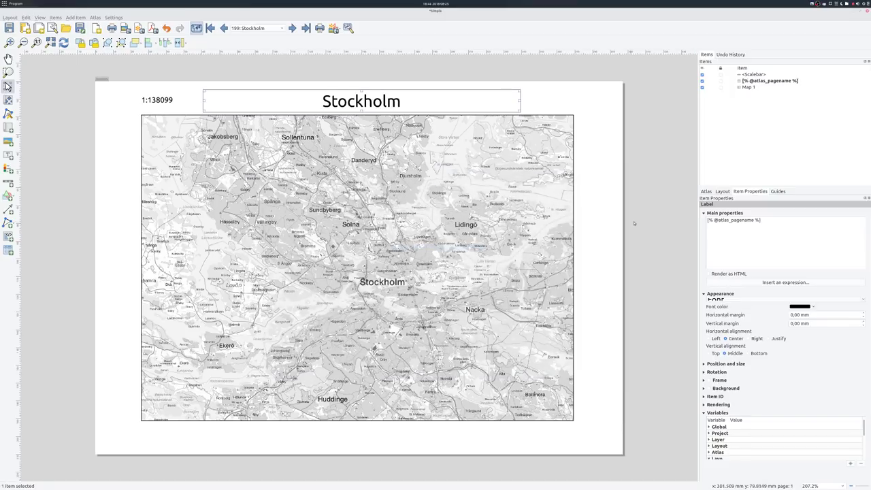
{"action": "left_click", "coordinate": [633, 222]}
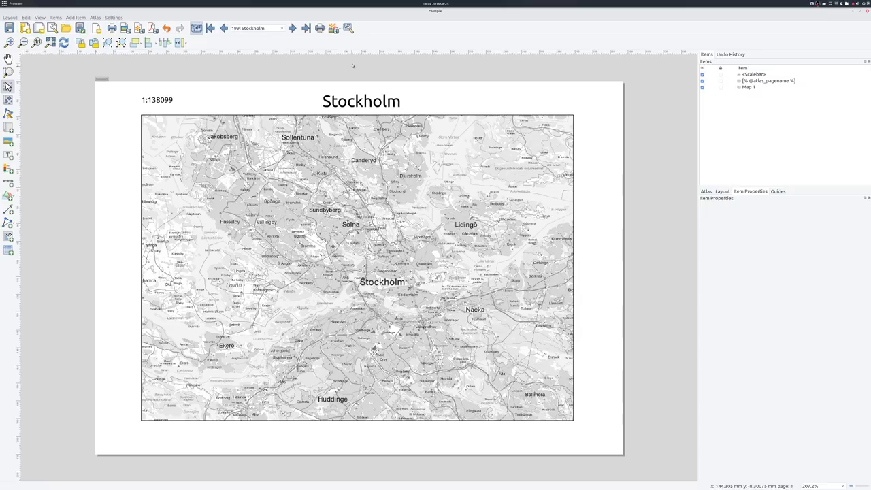
Pick atlas page '135: Malmö', so the title reads Malmö at scale 1:92088
{"action": "left_click", "coordinate": [284, 30]}
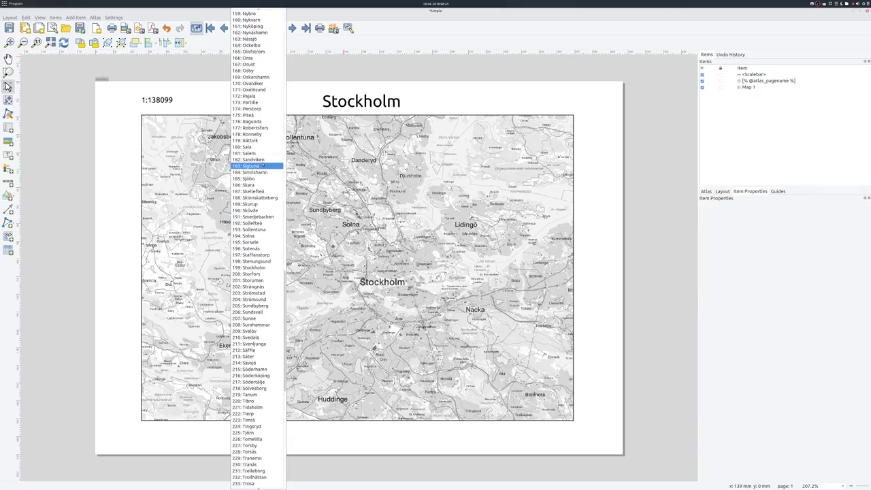
{"action": "scroll", "coordinate": [256, 170], "scroll_direction": "up", "scroll_amount": 12}
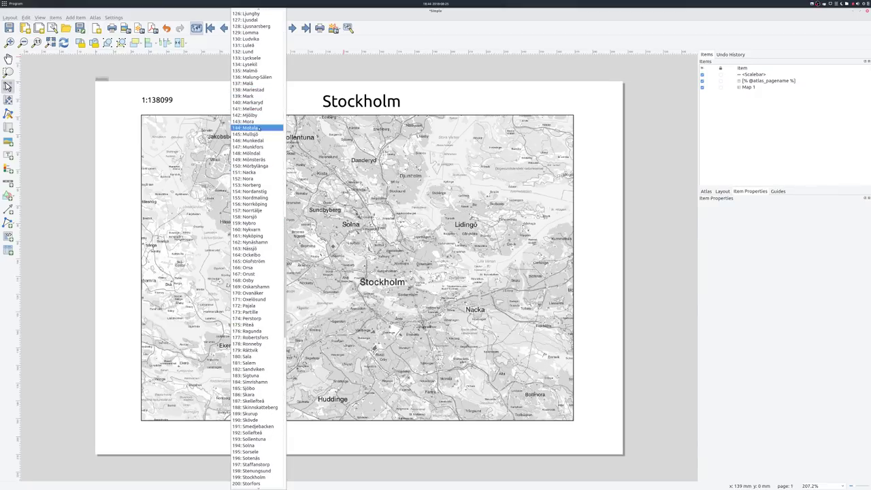
{"action": "left_click", "coordinate": [257, 70]}
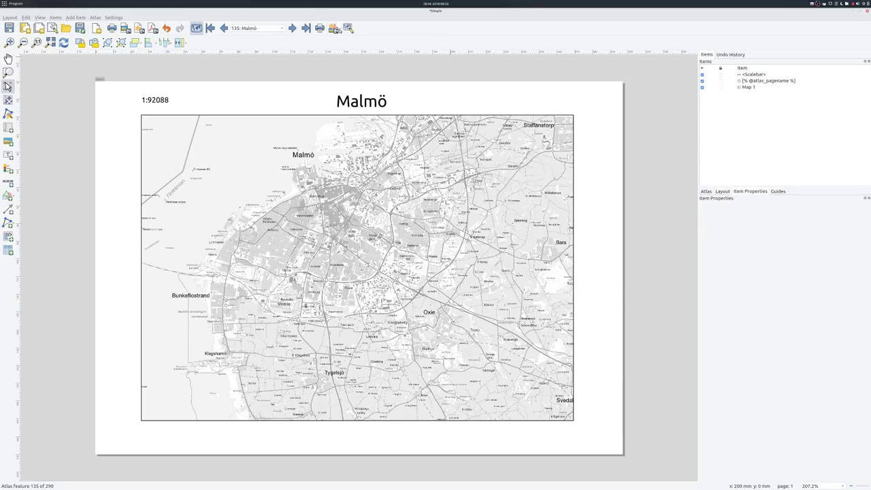
{"action": "left_click", "coordinate": [334, 28]}
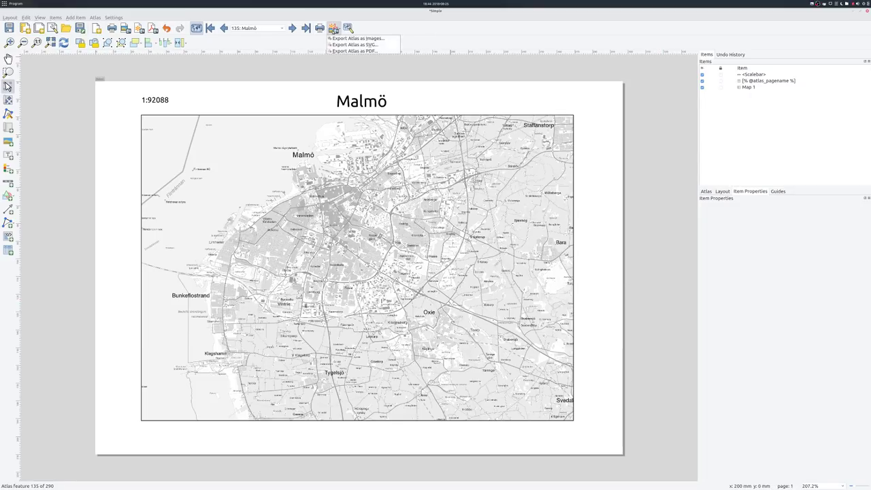
{"action": "left_click", "coordinate": [354, 51]}
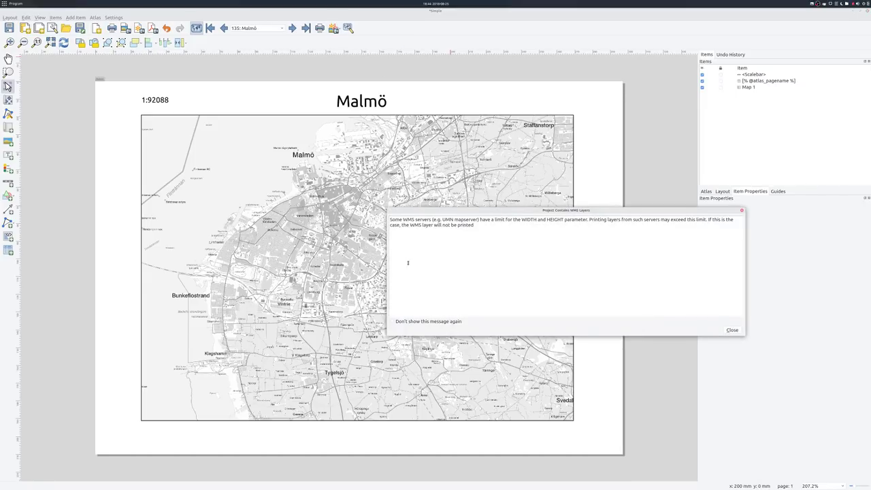
{"action": "left_click", "coordinate": [732, 330]}
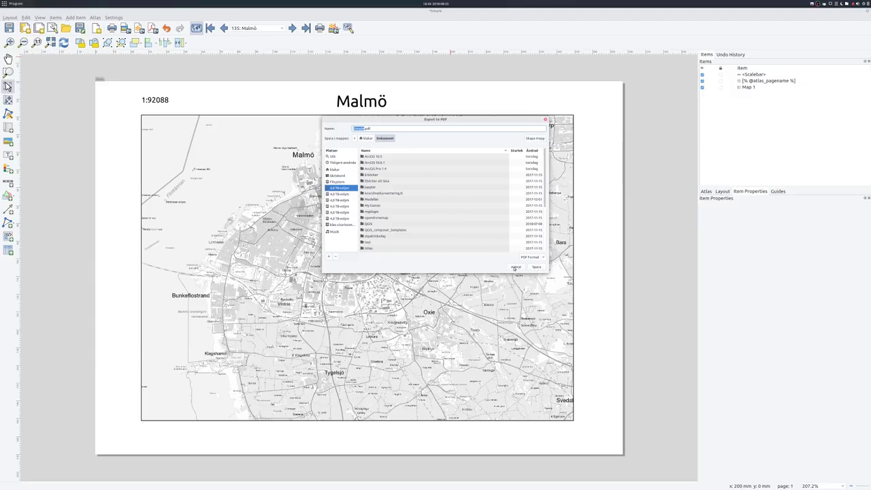
{"action": "left_click", "coordinate": [515, 267]}
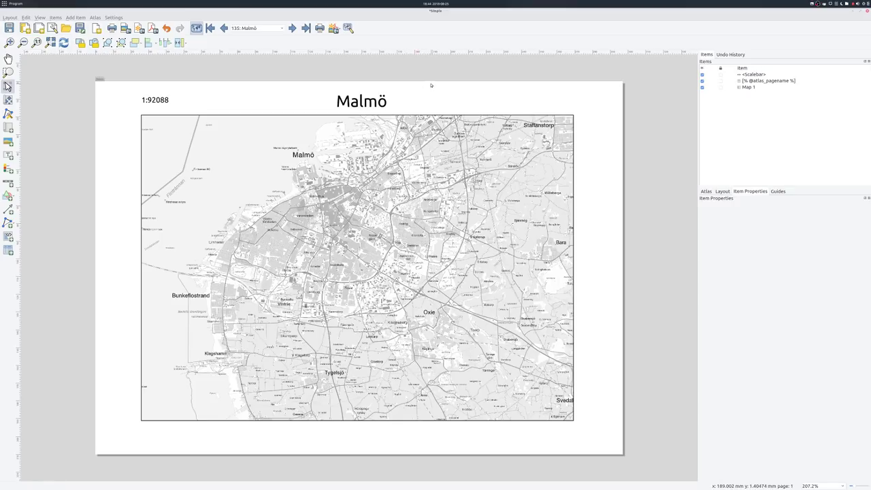
Close the Simple layout and layout manager, hide the kommuner layer and show the smhi river layer
{"action": "left_click", "coordinate": [868, 12]}
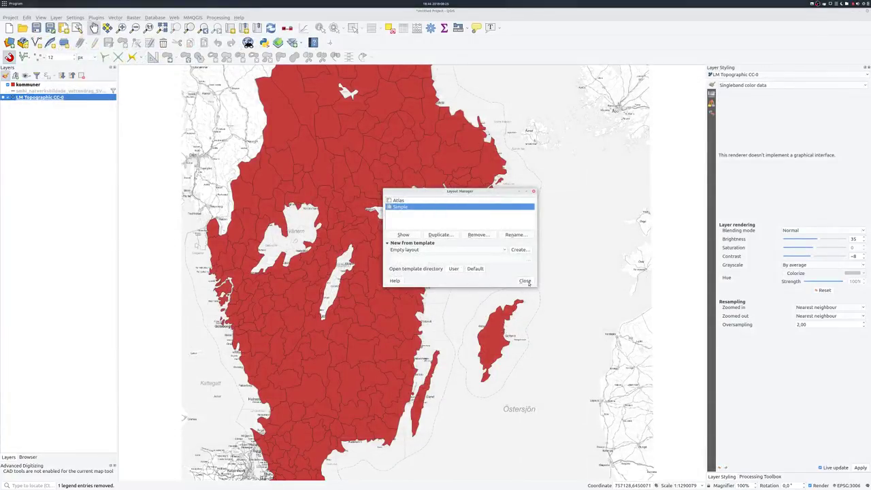
{"action": "key", "text": "Escape"}
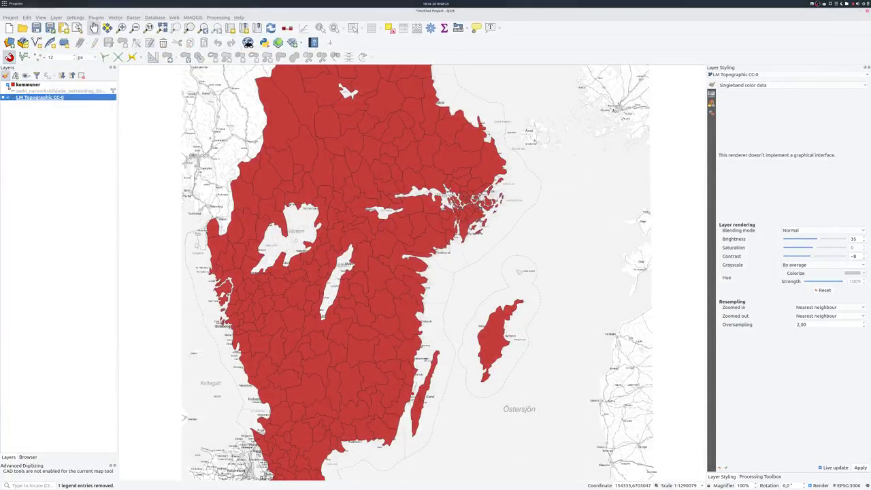
{"action": "left_click", "coordinate": [8, 85]}
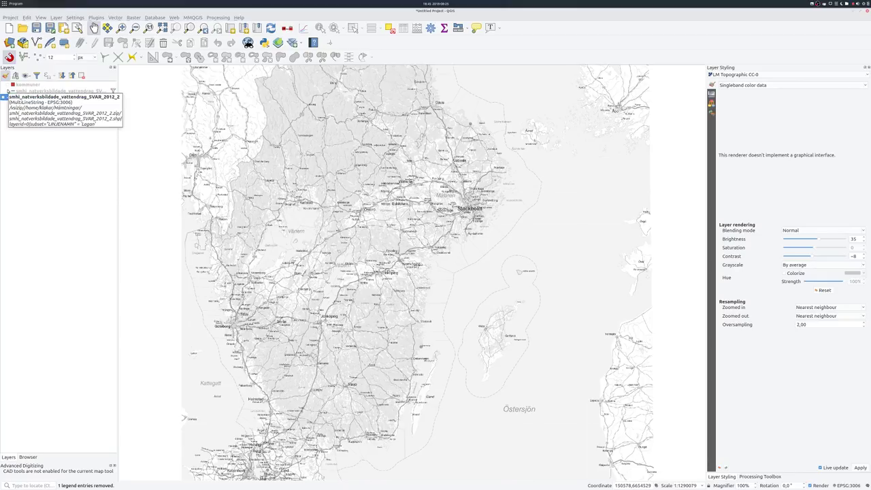
{"action": "left_click", "coordinate": [7, 91]}
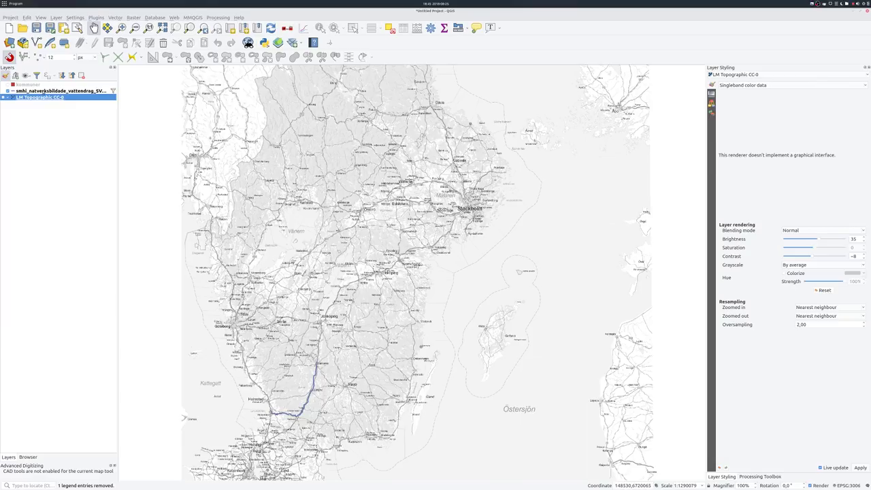
Delete the river layer's Lagan-only provider feature filter in Query Builder and apply it
{"action": "double_click", "coordinate": [45, 91]}
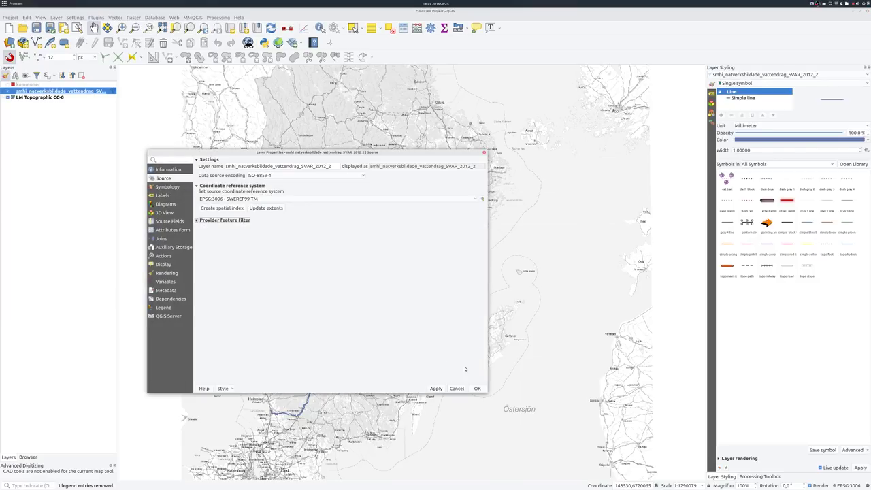
{"action": "left_click", "coordinate": [202, 221]}
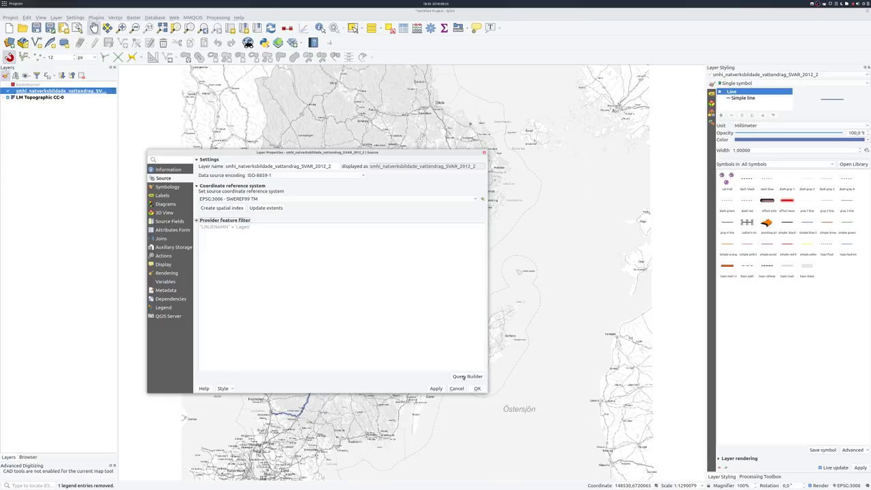
{"action": "left_click", "coordinate": [465, 376]}
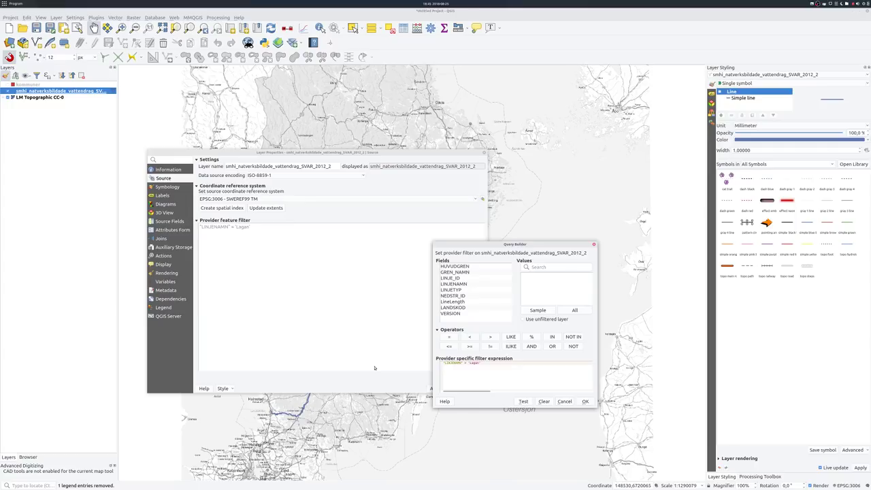
{"action": "key", "text": "BackSpace"}
{"action": "key", "text": "BackSpace"}
{"action": "key", "text": "BackSpace"}
{"action": "key", "text": "BackSpace"}
{"action": "key", "text": "BackSpace"}
{"action": "key", "text": "BackSpace"}
{"action": "key", "text": "BackSpace"}
{"action": "key", "text": "BackSpace"}
{"action": "key", "text": "BackSpace"}
{"action": "key", "text": "BackSpace"}
{"action": "key", "text": "BackSpace"}
{"action": "key", "text": "BackSpace"}
{"action": "key", "text": "BackSpace"}
{"action": "key", "text": "BackSpace"}
{"action": "key", "text": "BackSpace"}
{"action": "key", "text": "BackSpace"}
{"action": "key", "text": "BackSpace"}
{"action": "key", "text": "BackSpace"}
{"action": "key", "text": "BackSpace"}
{"action": "key", "text": "BackSpace"}
{"action": "left_click", "coordinate": [585, 401]}
{"action": "left_click", "coordinate": [479, 388]}
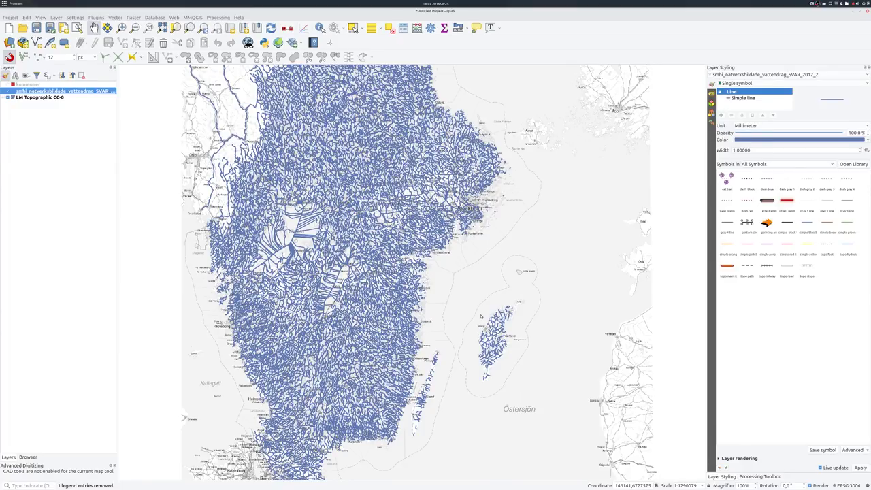
Open the river layer's attribute table, sort it by GREN_NAMN, then close it
{"action": "key", "text": "F6"}
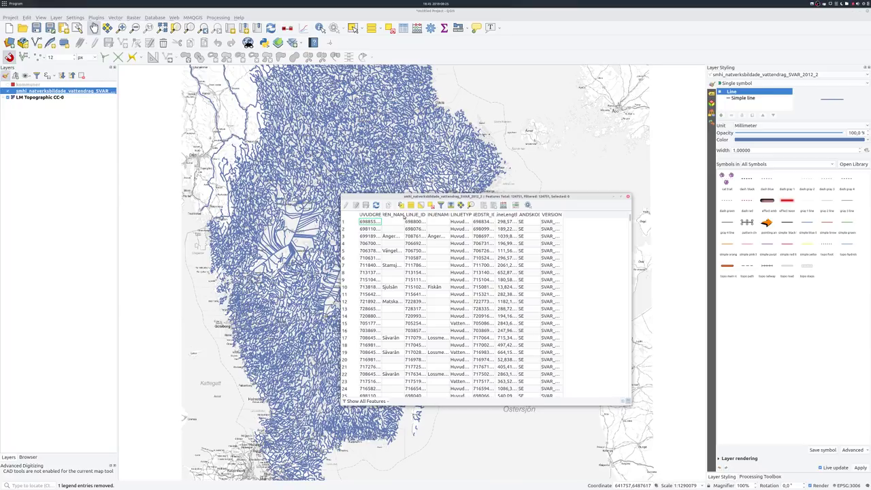
{"action": "left_click", "coordinate": [406, 215]}
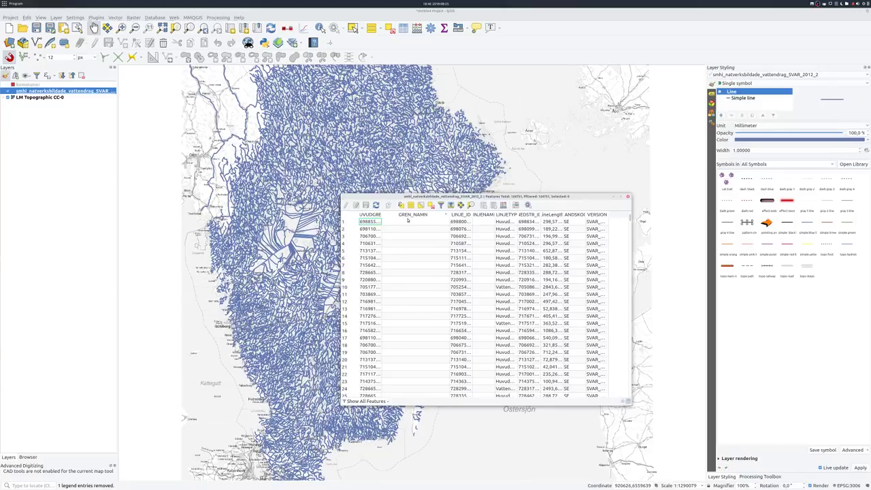
{"action": "left_click", "coordinate": [629, 197]}
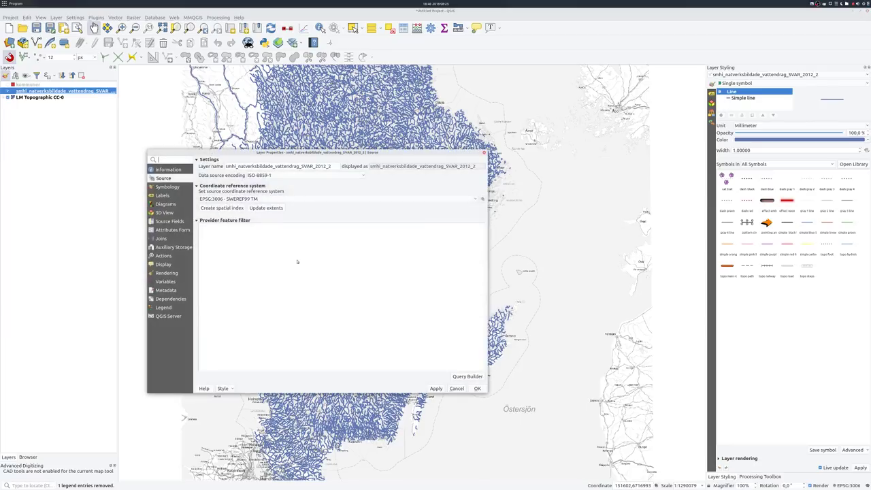
Set the river filter to GREN_NAMN = 'Lagan', confirming it returns 165 features
{"action": "left_click", "coordinate": [467, 377]}
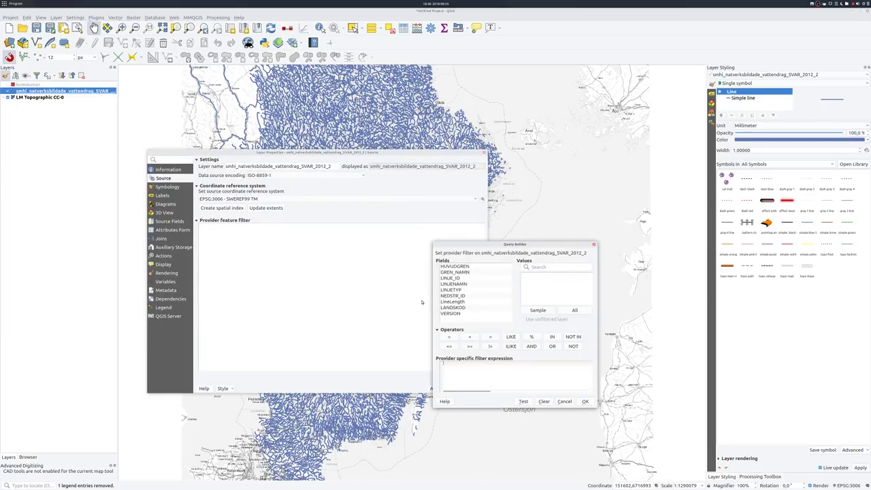
{"action": "double_click", "coordinate": [455, 271]}
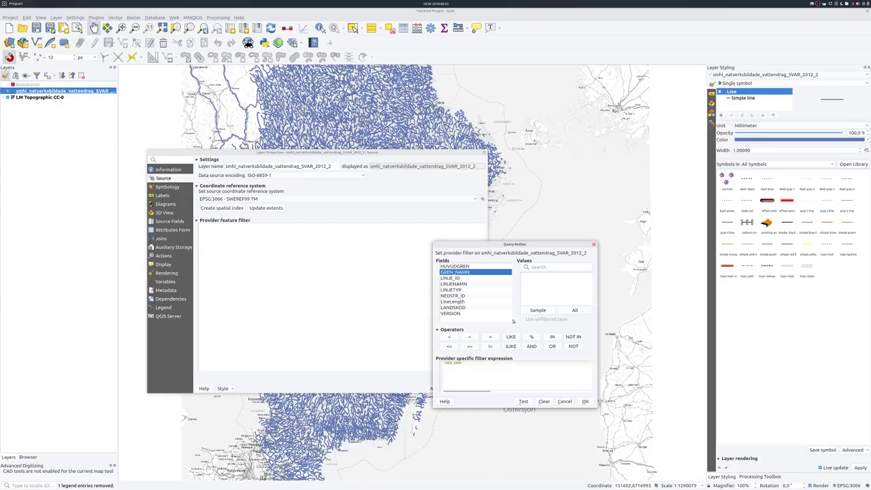
{"action": "left_click", "coordinate": [449, 337]}
{"action": "left_click", "coordinate": [530, 402]}
{"action": "left_click", "coordinate": [551, 324]}
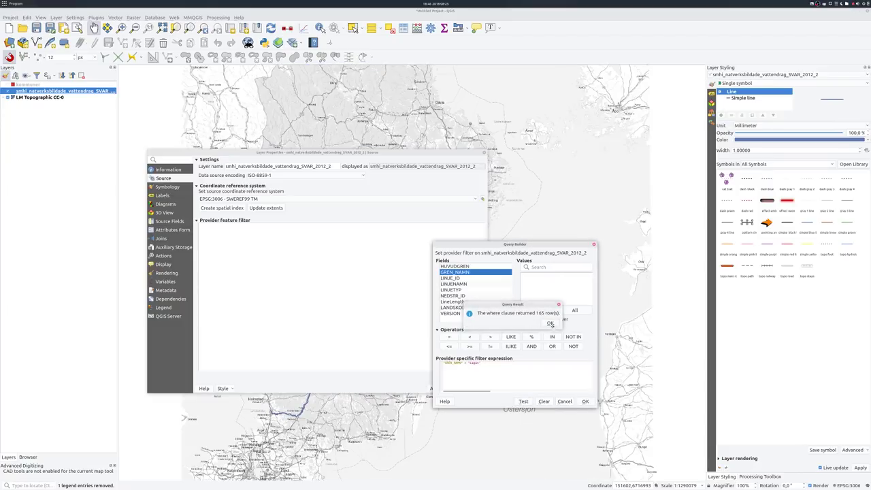
{"action": "key", "text": "Return"}
{"action": "left_click", "coordinate": [477, 388]}
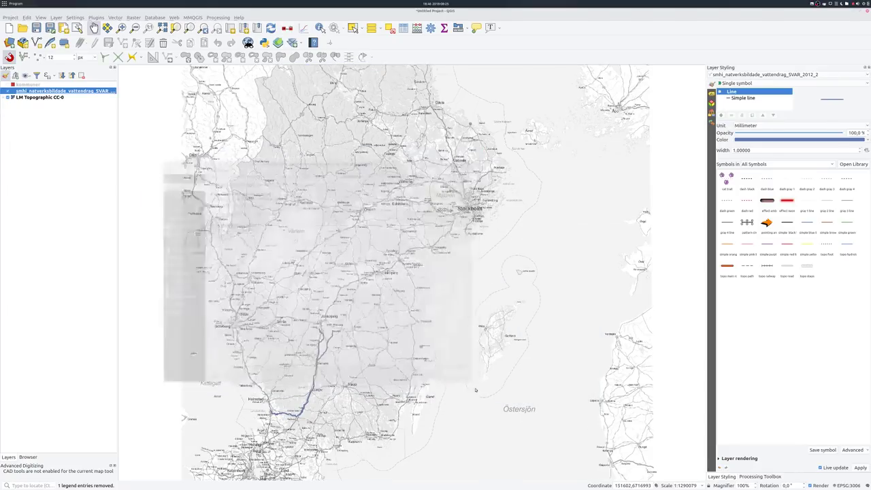
Zoom to the Lagan river in southern Sweden, widen its line, and switch to the Atlas layout
{"action": "left_click_drag", "start_coordinate": [340, 340], "coordinate": [405, 212]}
{"action": "scroll", "coordinate": [383, 234], "scroll_direction": "up", "scroll_amount": 4}
{"action": "scroll", "coordinate": [383, 235], "scroll_direction": "up", "scroll_amount": 1}
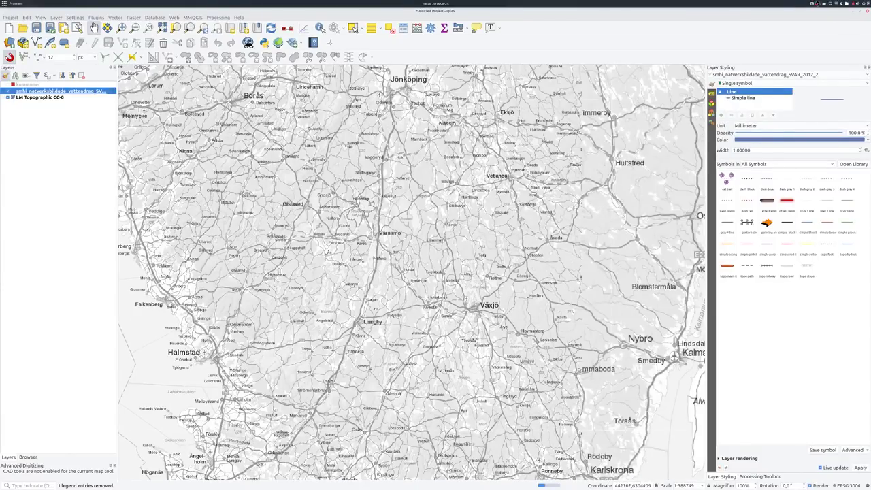
{"action": "key", "text": "Up"}
{"action": "key", "text": "Up"}
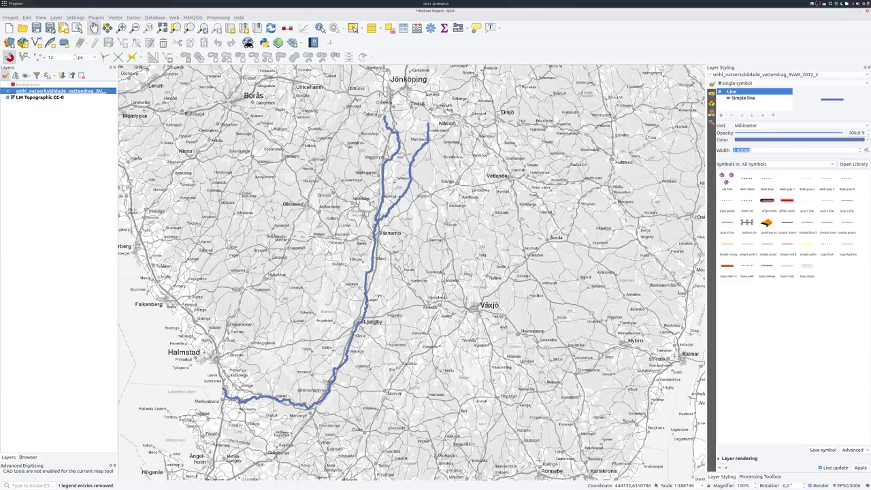
{"action": "key", "text": "alt+Tab"}
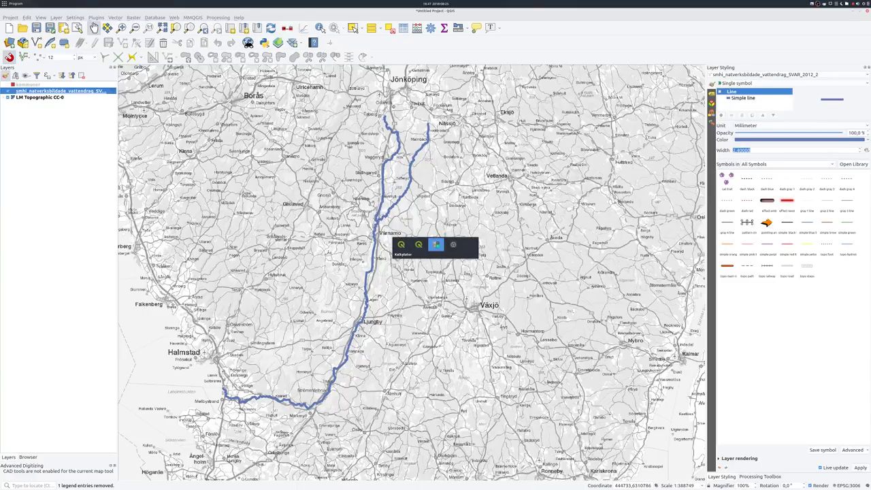
{"action": "key", "text": "alt+Tab"}
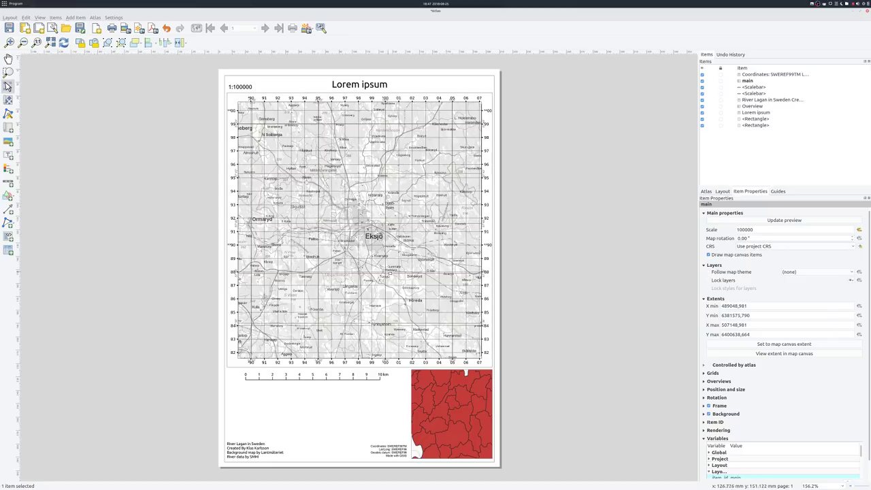
Drag the overview map's content so the whole Lagan river is centred, then reselect the main map
{"action": "left_click", "coordinate": [446, 424]}
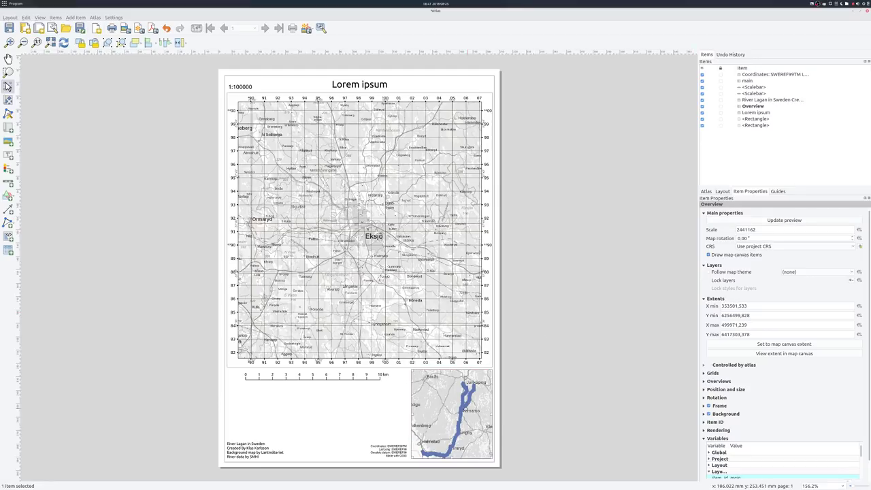
{"action": "left_click", "coordinate": [8, 101]}
{"action": "left_click_drag", "start_coordinate": [444, 413], "coordinate": [474, 415]}
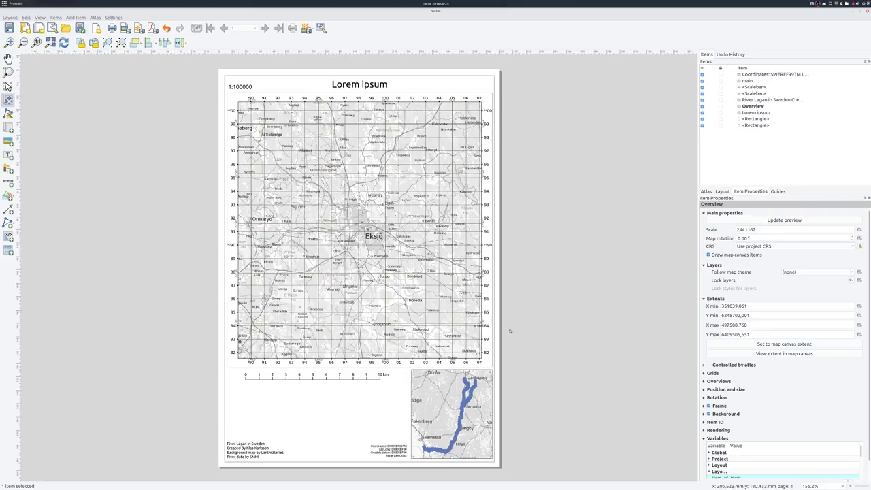
{"action": "left_click", "coordinate": [8, 86]}
{"action": "left_click", "coordinate": [340, 194]}
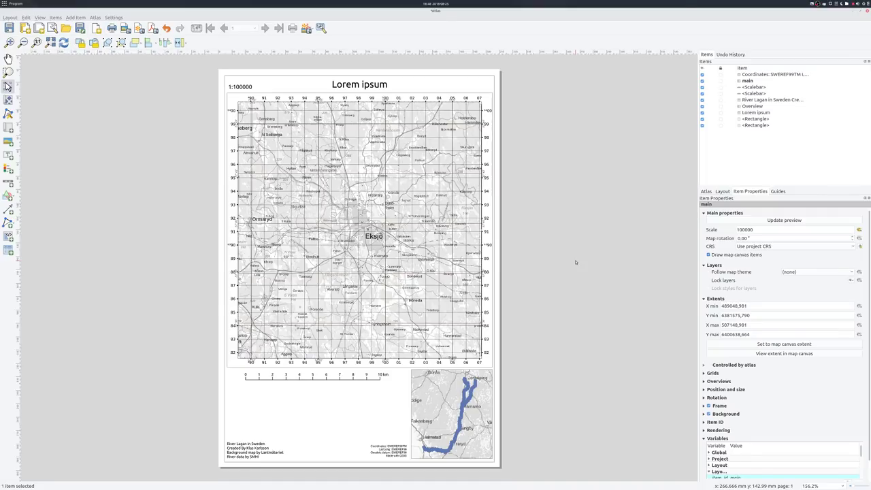
Place the calculator beside Item Properties and compare the main map's X min/X max extents with it
{"action": "key", "text": "alt+Tab"}
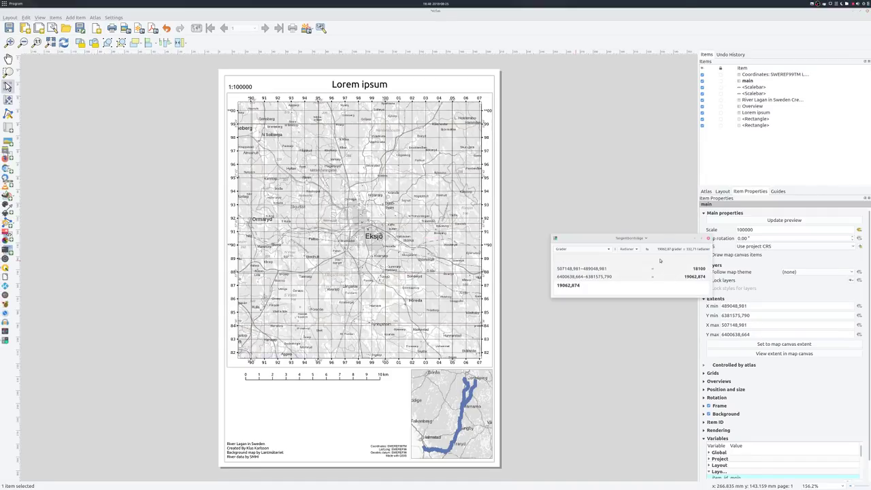
{"action": "left_click_drag", "start_coordinate": [658, 241], "coordinate": [627, 262]}
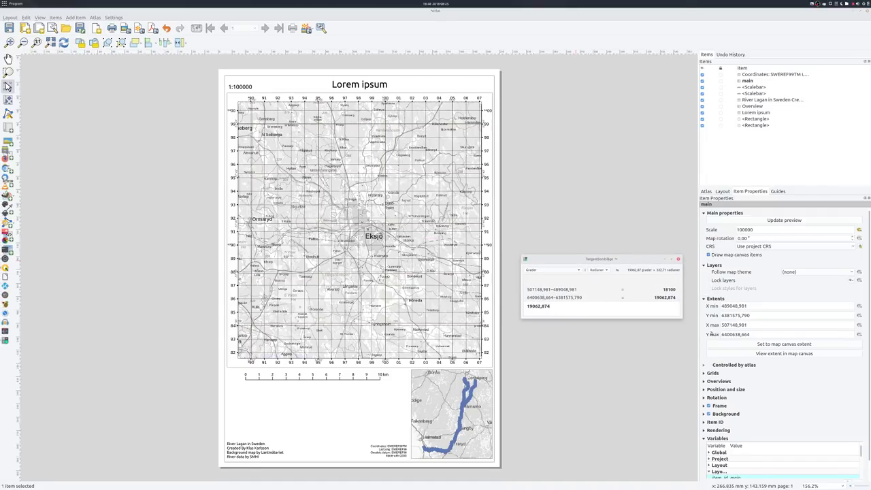
{"action": "left_click", "coordinate": [745, 325]}
{"action": "triple_click", "coordinate": [746, 324]}
{"action": "left_click_drag", "start_coordinate": [749, 305], "coordinate": [728, 302]}
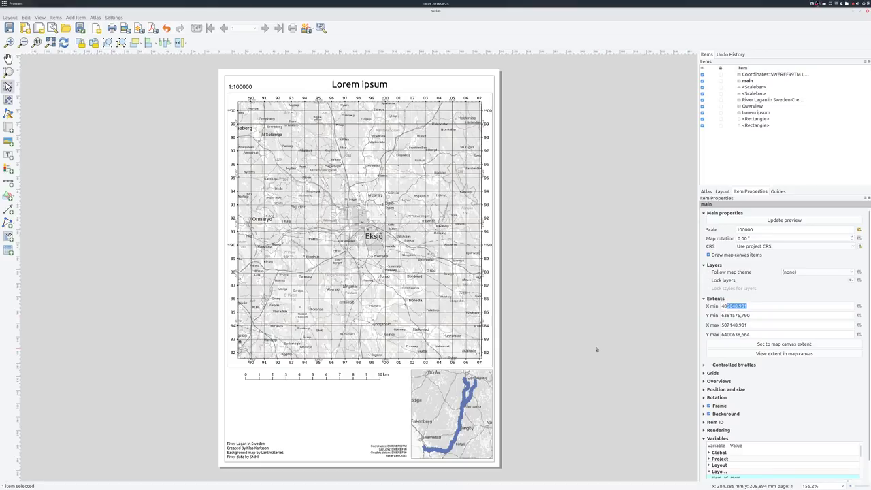
{"action": "key", "text": "alt+Tab"}
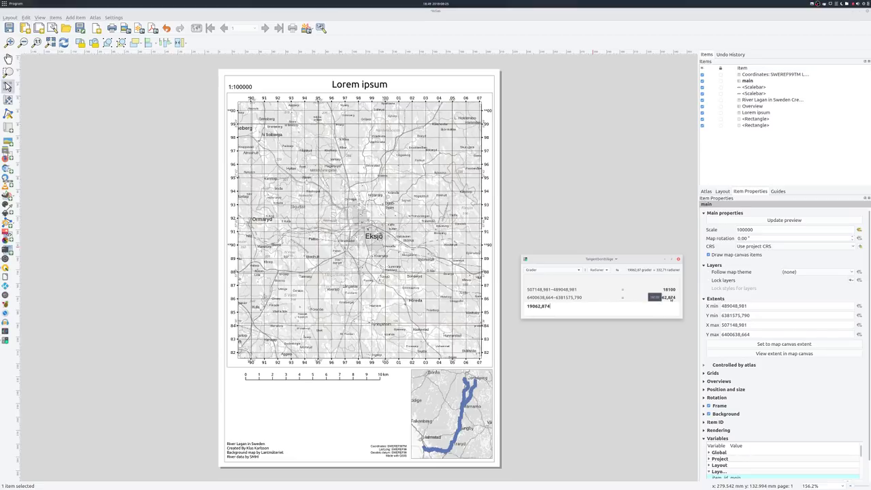
{"action": "key", "text": "alt+Tab"}
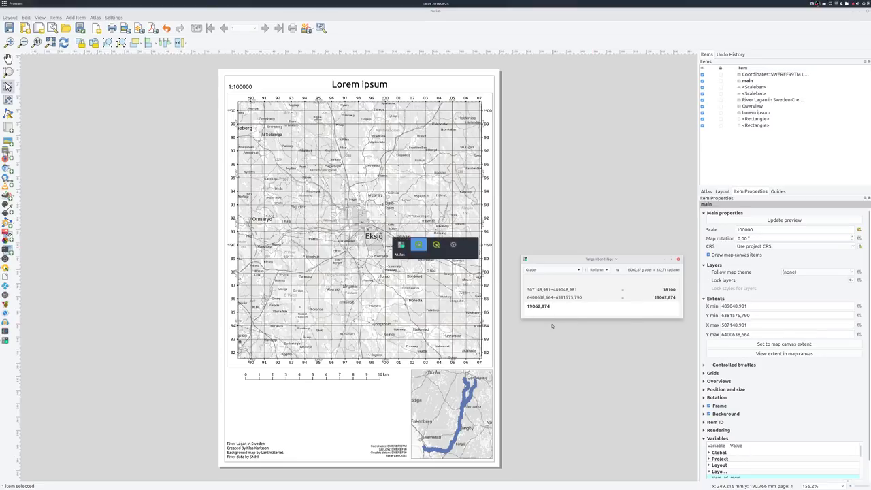
Search the Processing Toolbox for 'grid' and open the Create grid algorithm
{"action": "key", "text": "alt+Tab"}
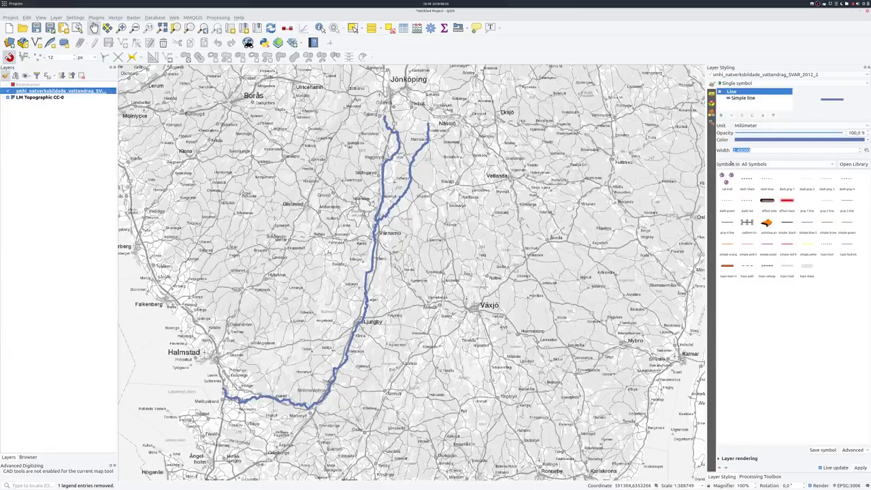
{"action": "left_click", "coordinate": [757, 477]}
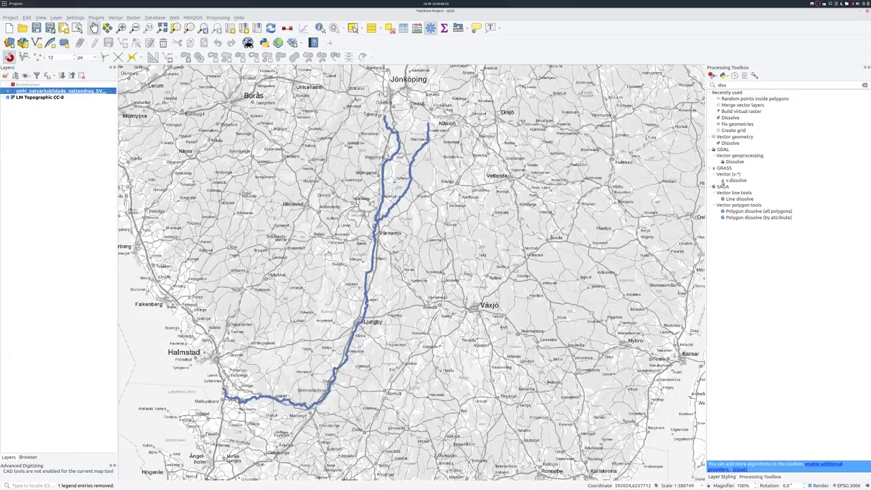
{"action": "double_click", "coordinate": [722, 85]}
{"action": "type", "text": "grid"}
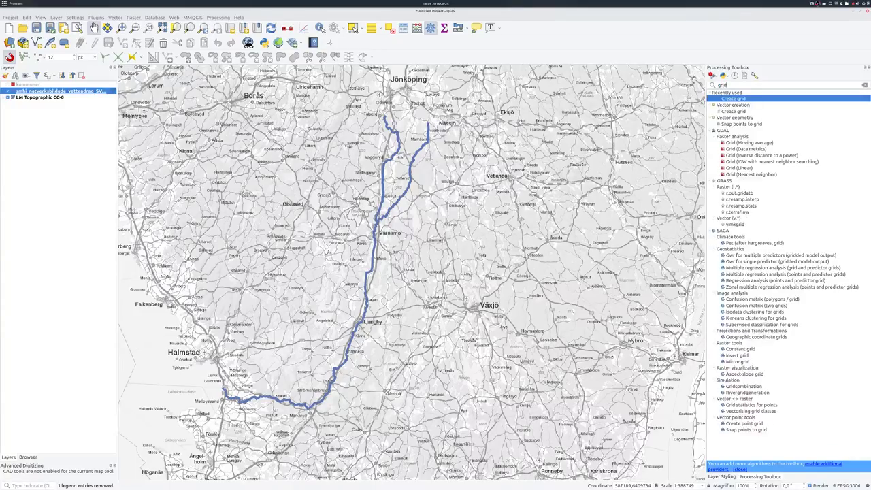
{"action": "double_click", "coordinate": [733, 98]}
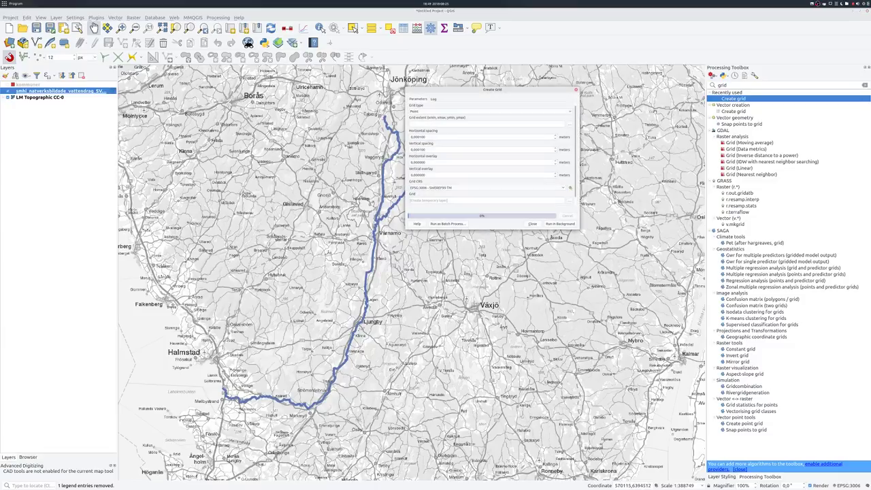
{"action": "left_click_drag", "start_coordinate": [511, 91], "coordinate": [569, 138]}
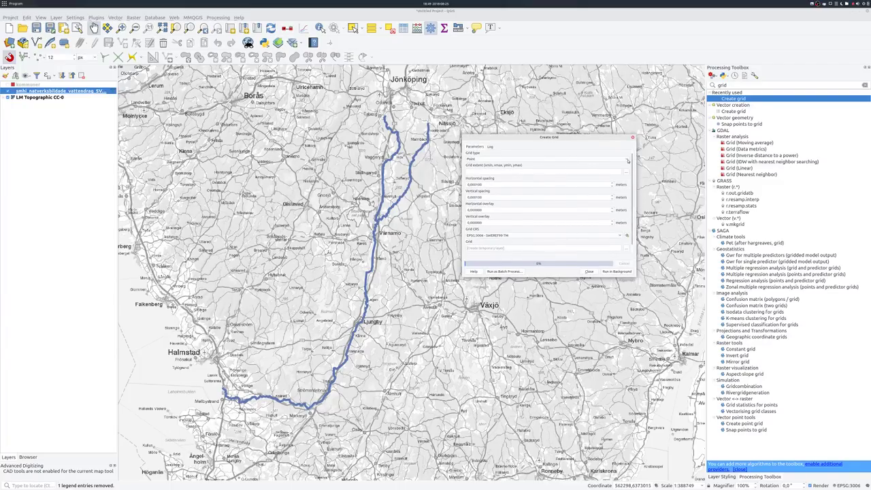
Set the grid type to Rectangle (polygon) with the extent taken from the river layer
{"action": "left_click", "coordinate": [517, 158]}
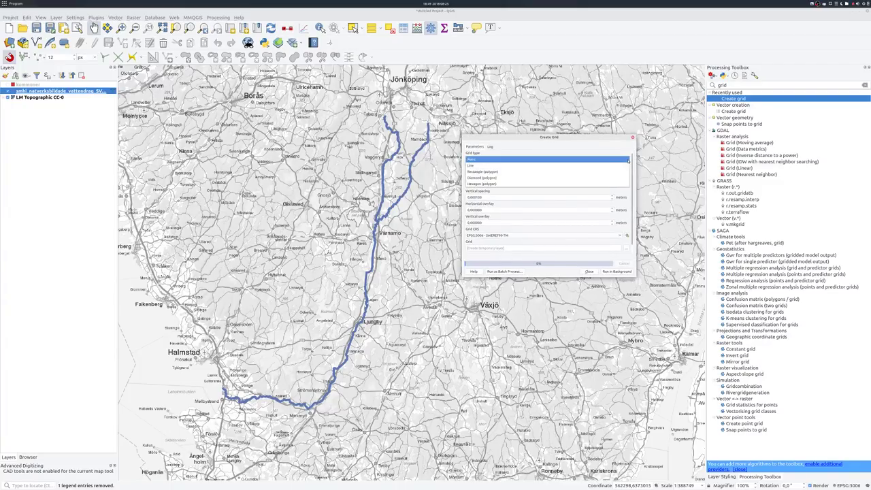
{"action": "left_click", "coordinate": [497, 174]}
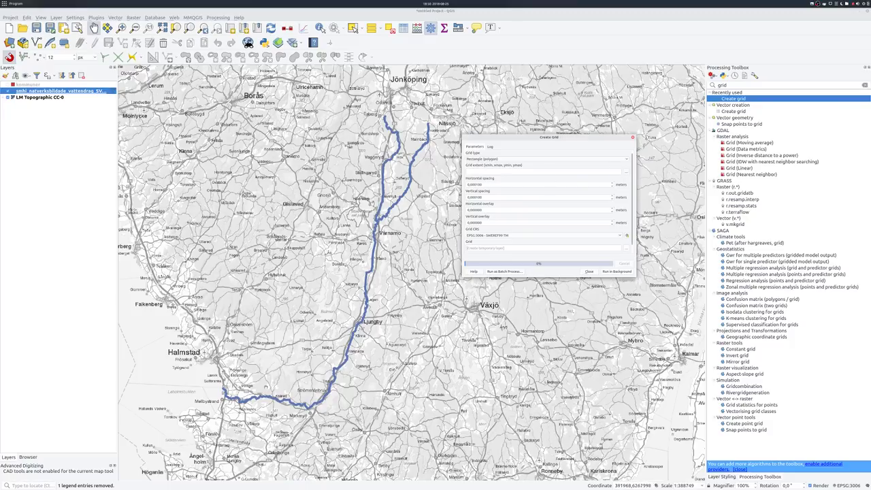
{"action": "left_click", "coordinate": [625, 173]}
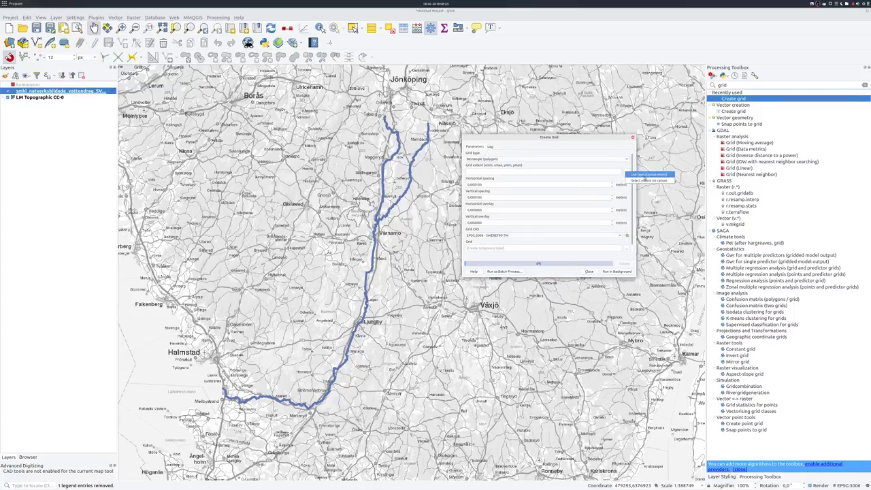
{"action": "left_click", "coordinate": [643, 174]}
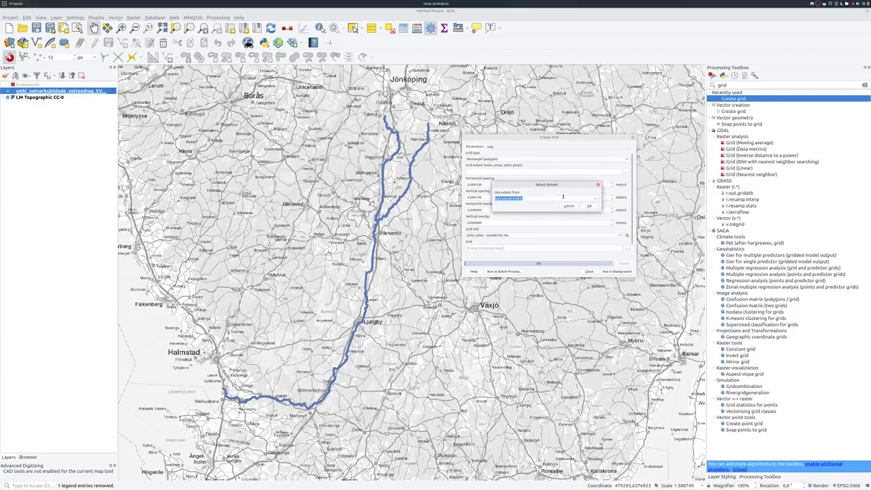
{"action": "left_click", "coordinate": [593, 199]}
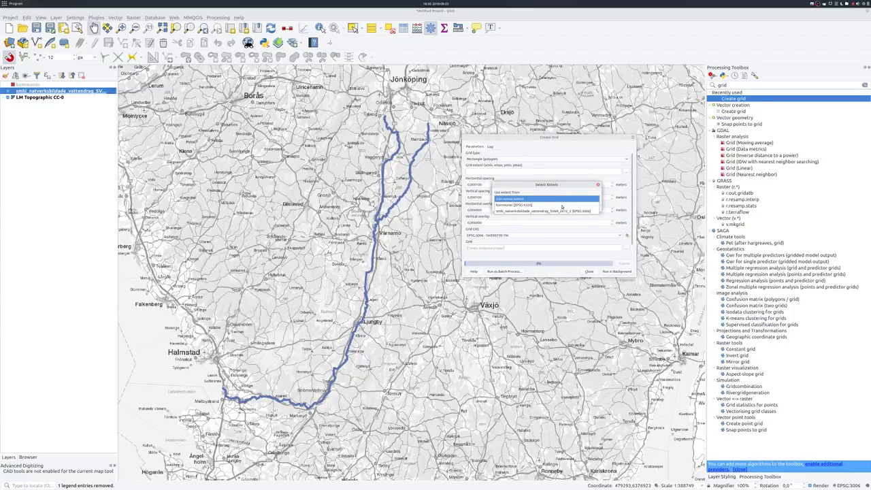
{"action": "left_click", "coordinate": [560, 211]}
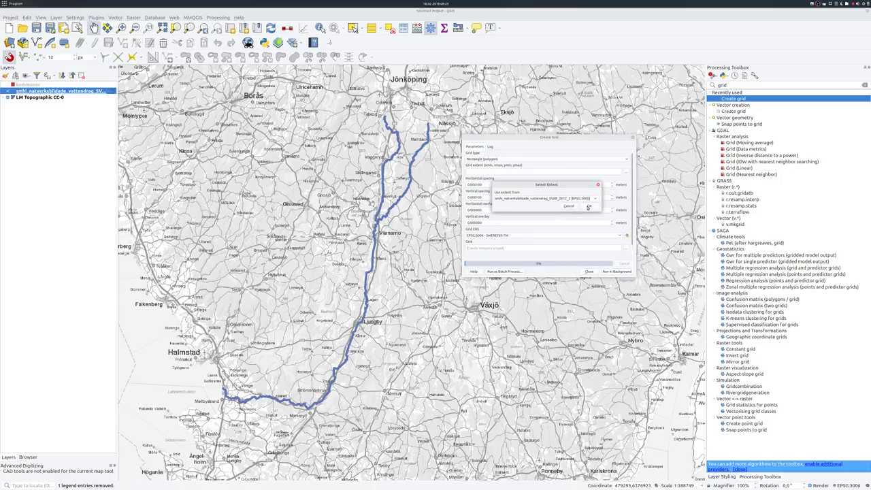
{"action": "left_click", "coordinate": [589, 207]}
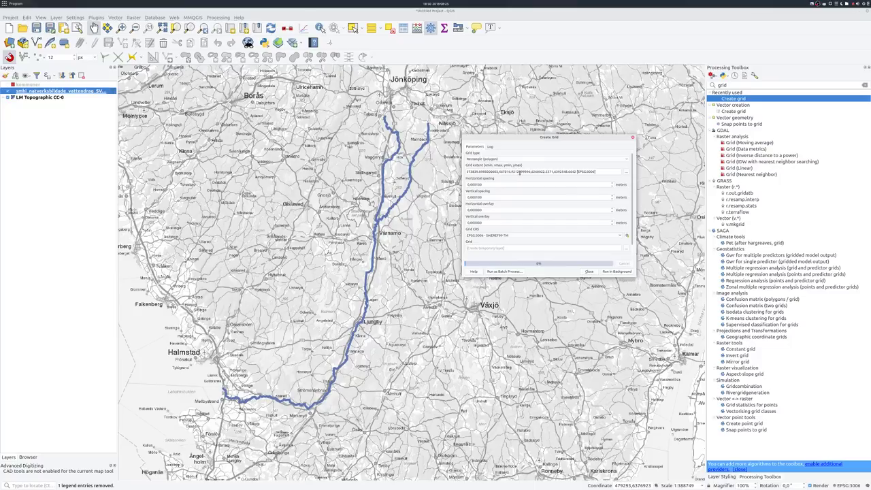
Set horizontal and vertical spacing to 10000 and run the grid creation
{"action": "double_click", "coordinate": [485, 184]}
{"action": "type", "text": "10"}
{"action": "key", "text": "Tab"}
{"action": "type", "text": "10"}
{"action": "left_click", "coordinate": [617, 271]}
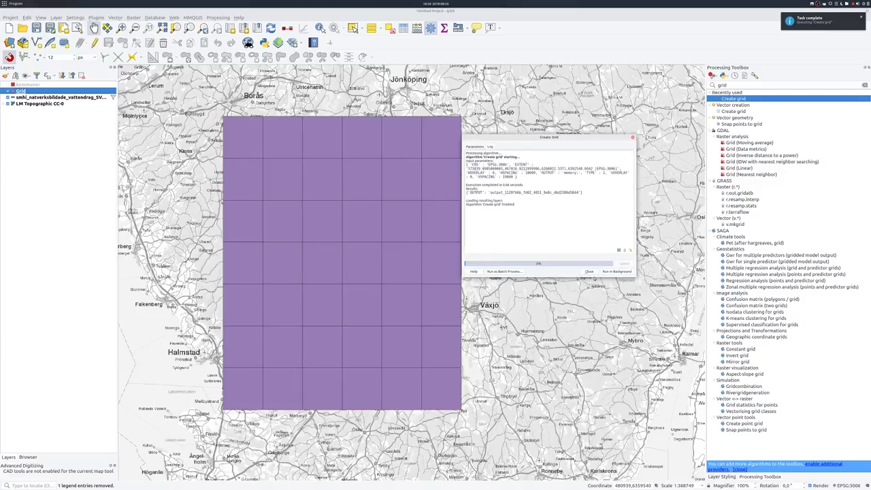
Close Create Grid and move the Grid layer below the river layer
{"action": "left_click", "coordinate": [589, 271]}
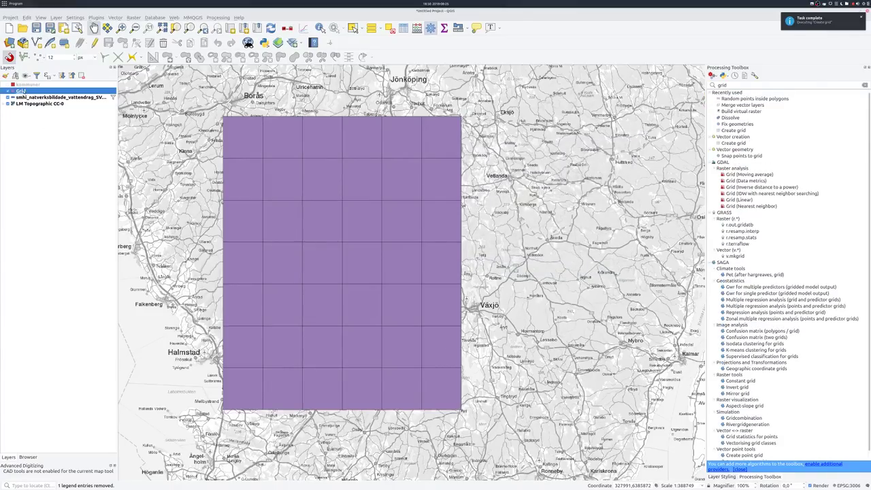
{"action": "left_click_drag", "start_coordinate": [25, 91], "coordinate": [25, 100]}
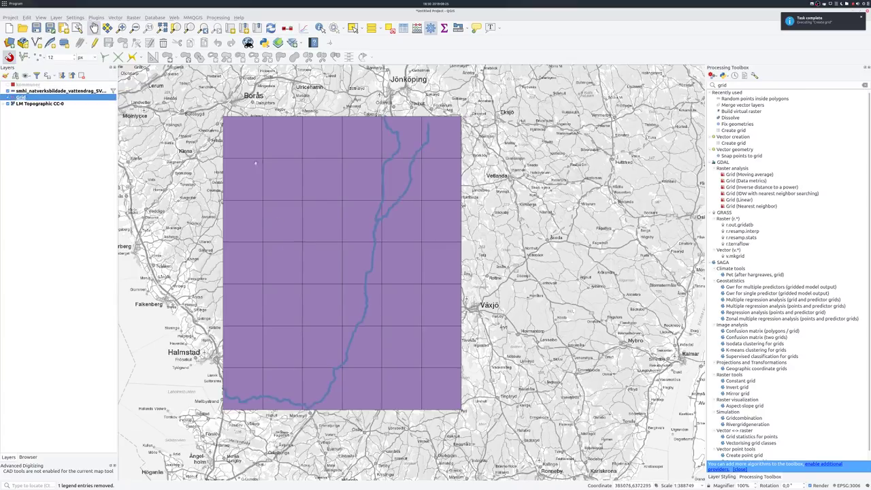
{"action": "left_click", "coordinate": [24, 97]}
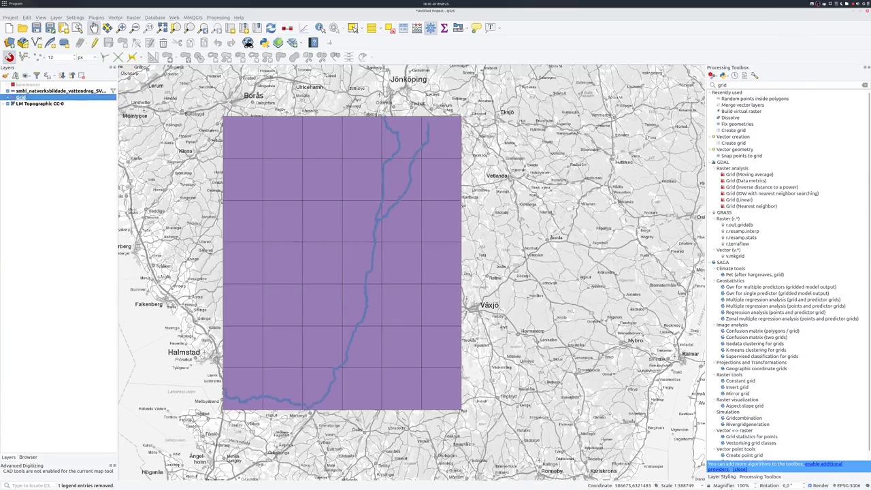
Give the Grid layer a lime-green fill and toggle editing on it
{"action": "left_click", "coordinate": [730, 477]}
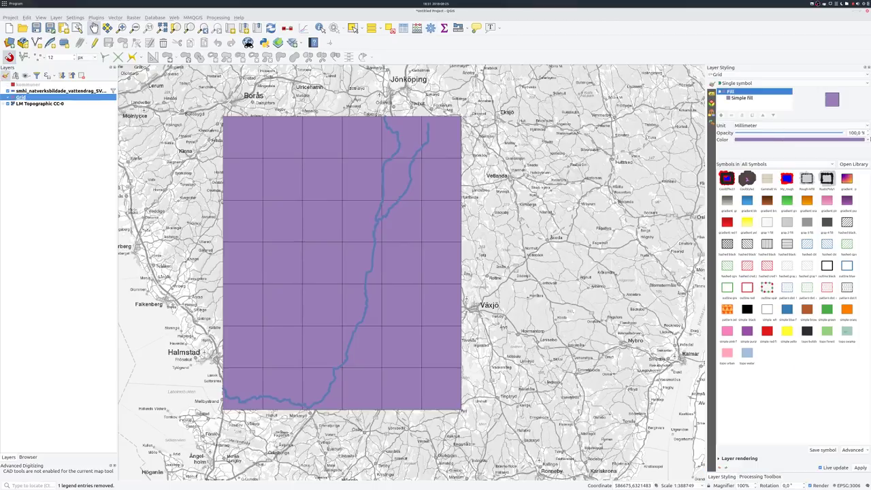
{"action": "left_click", "coordinate": [868, 139]}
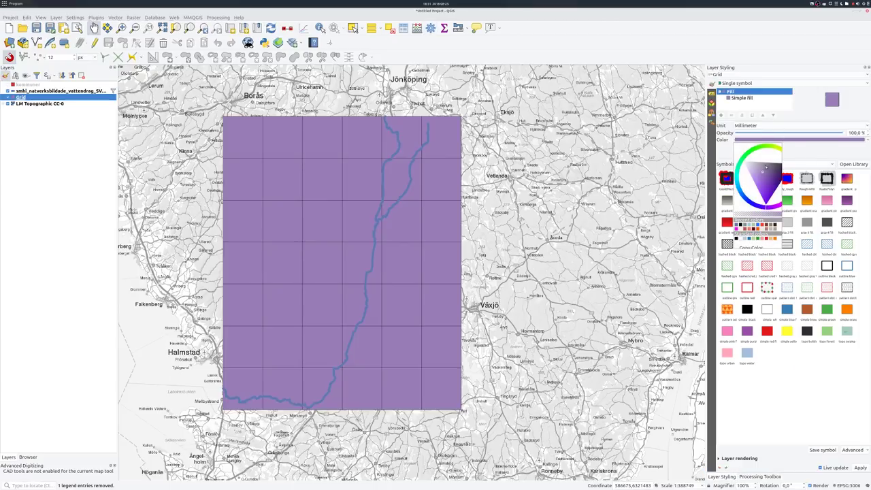
{"action": "left_click_drag", "start_coordinate": [776, 149], "coordinate": [774, 162]}
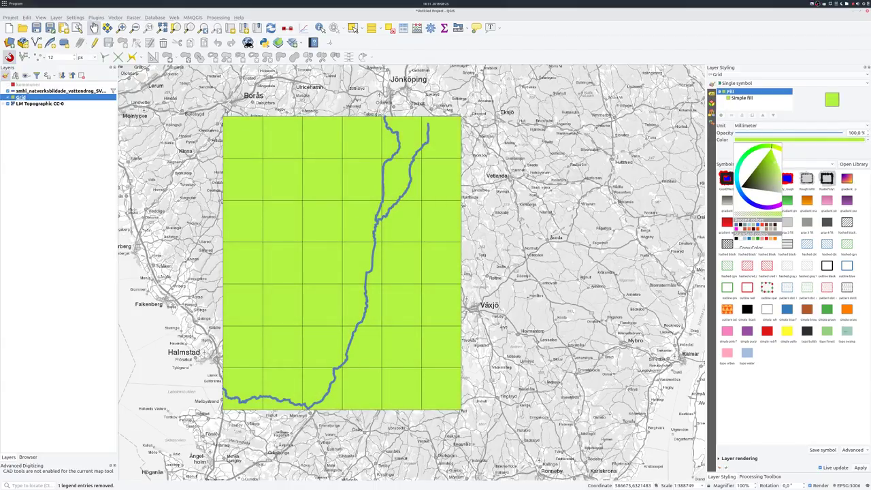
{"action": "left_click", "coordinate": [55, 171]}
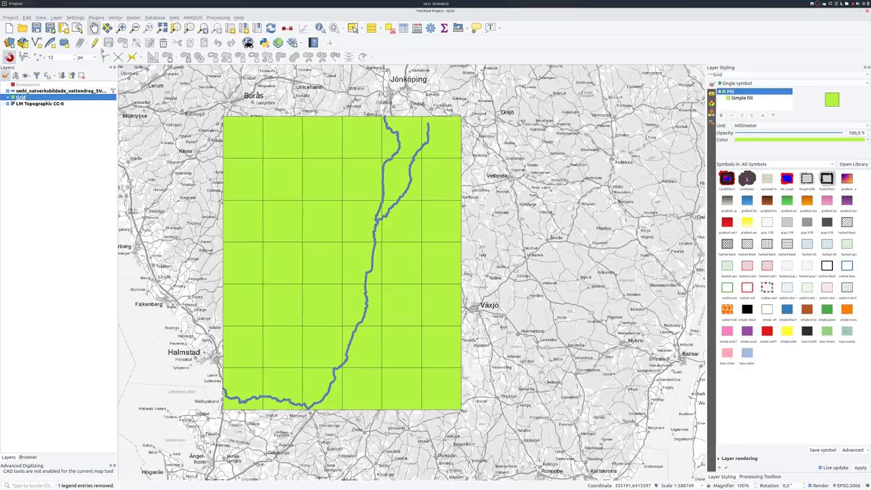
{"action": "left_click", "coordinate": [95, 42]}
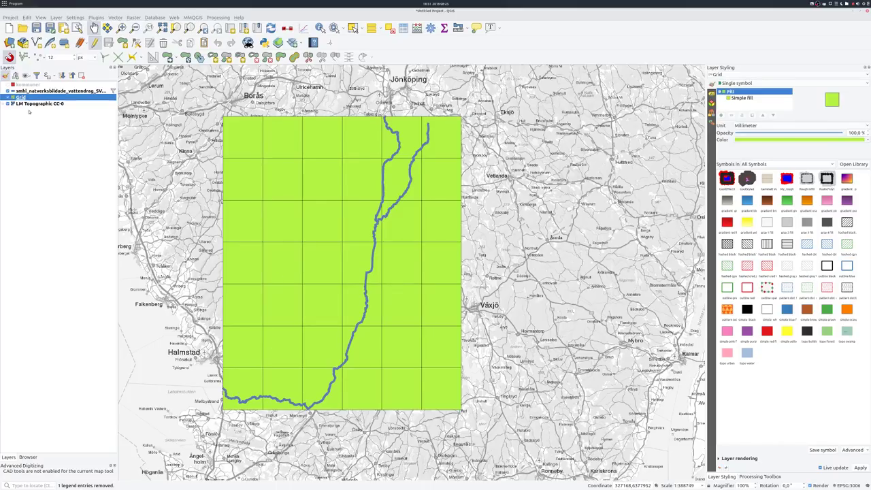
{"action": "left_click", "coordinate": [353, 27]}
Select all 42 grid cells and choose the Move Feature tool to shift them
{"action": "left_click", "coordinate": [238, 140]}
{"action": "key", "text": "ctrl+a"}
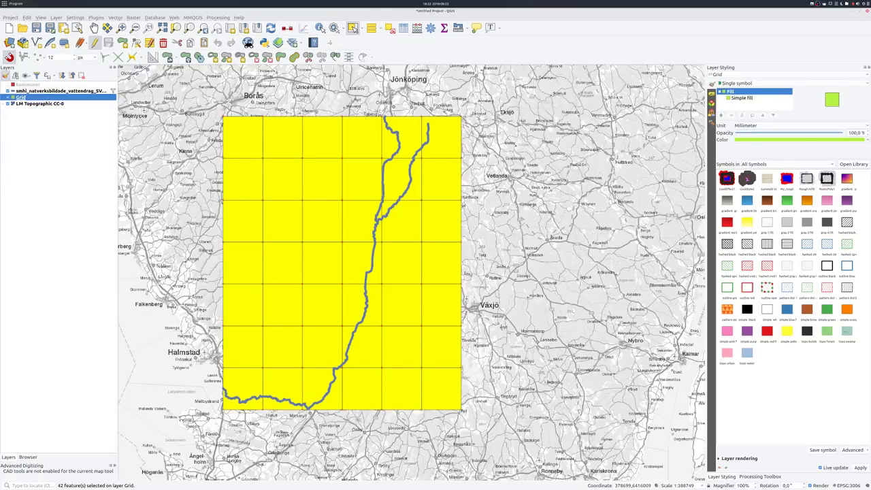
{"action": "left_click", "coordinate": [168, 59]}
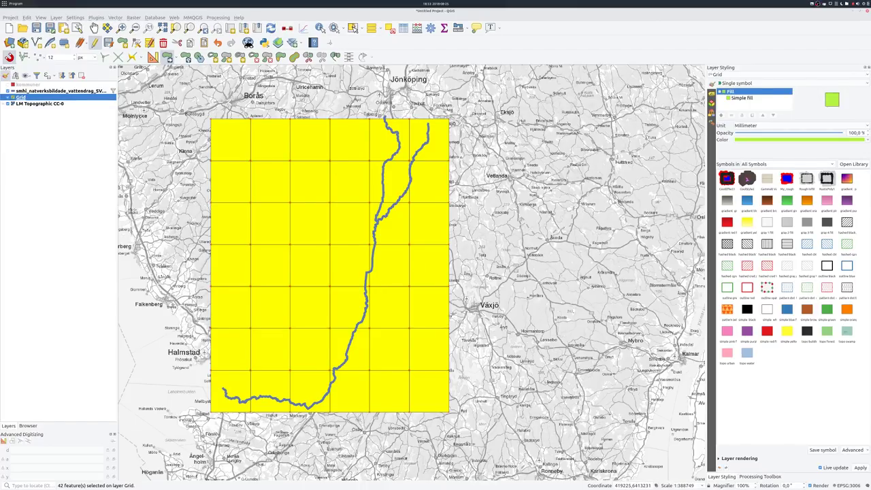
Box-select the 29 grid cells off the river, delete them and save the Grid layer edits
{"action": "left_click", "coordinate": [352, 27]}
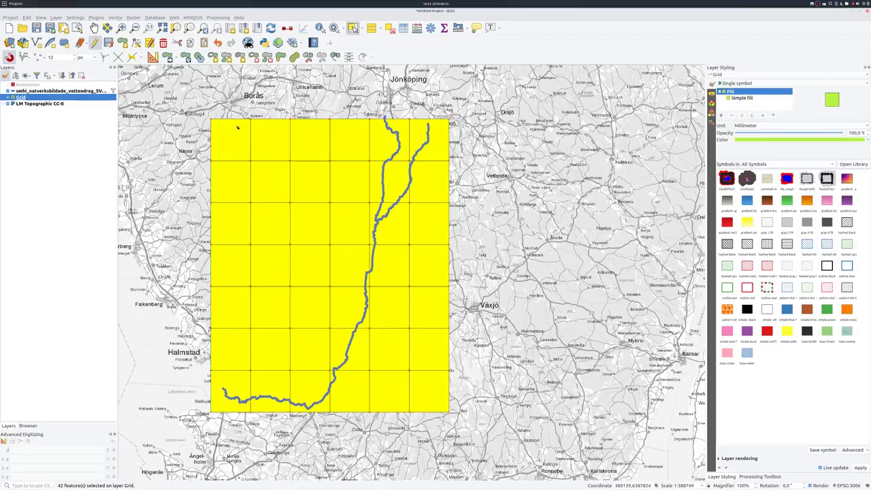
{"action": "left_click", "coordinate": [245, 153]}
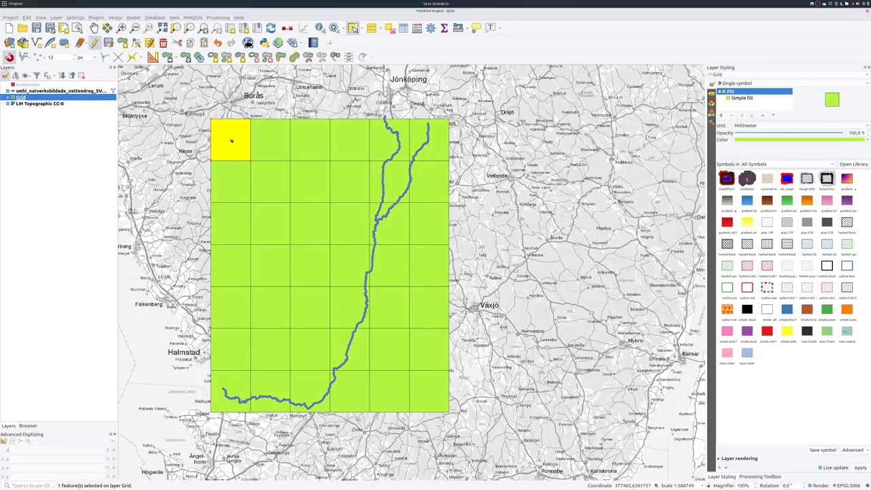
{"action": "left_click_drag", "start_coordinate": [230, 140], "coordinate": [348, 218]}
{"action": "left_click_drag", "start_coordinate": [295, 322], "coordinate": [308, 347]}
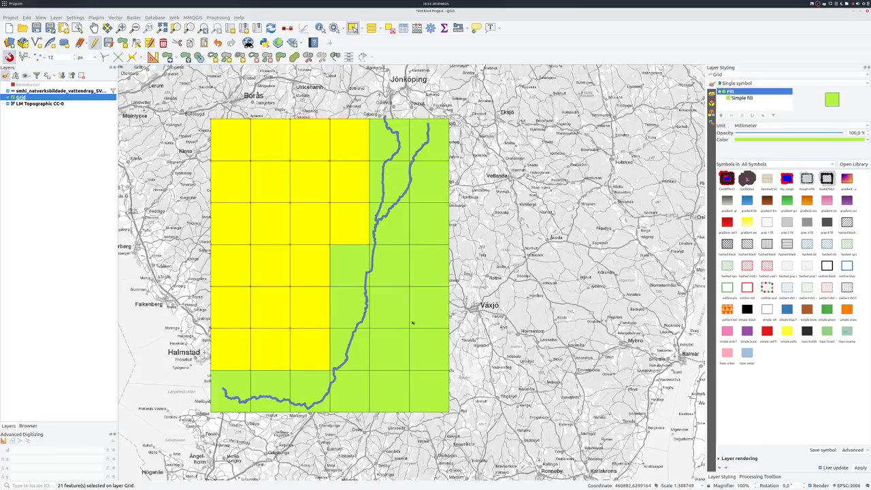
{"action": "left_click_drag", "start_coordinate": [421, 367], "coordinate": [431, 403]}
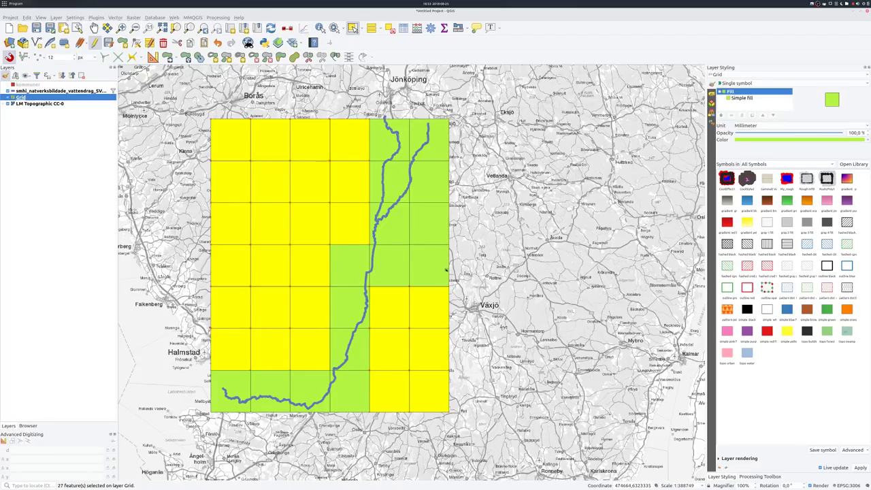
{"action": "left_click", "coordinate": [439, 237], "text": "shift"}
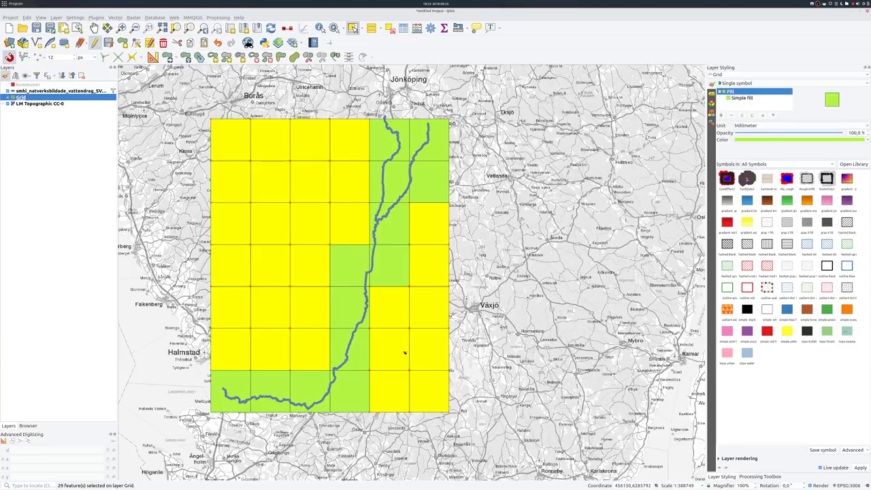
{"action": "key", "text": "Delete"}
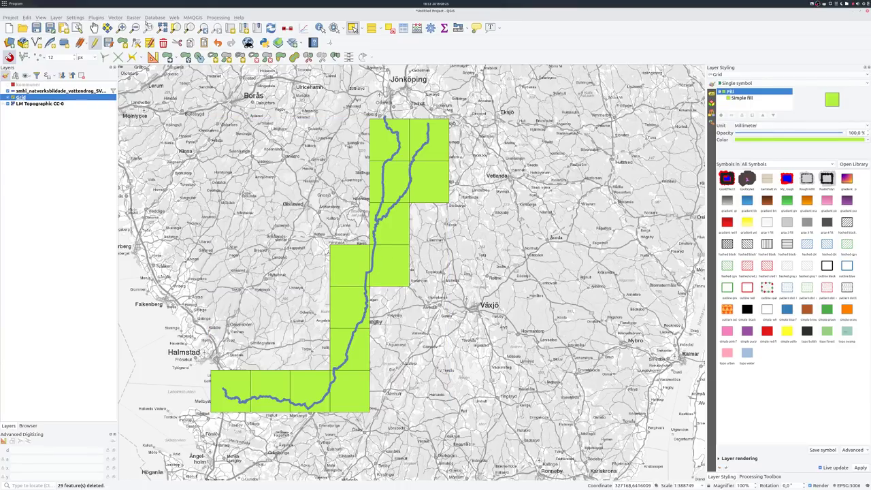
{"action": "key", "text": "ctrl+s"}
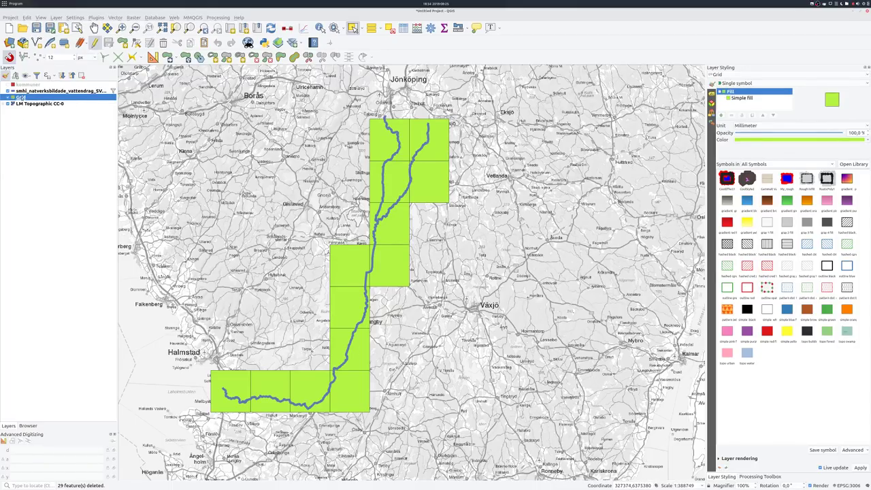
Add a new 'pagenumber' field to the Grid layer's attribute table
{"action": "key", "text": "F6"}
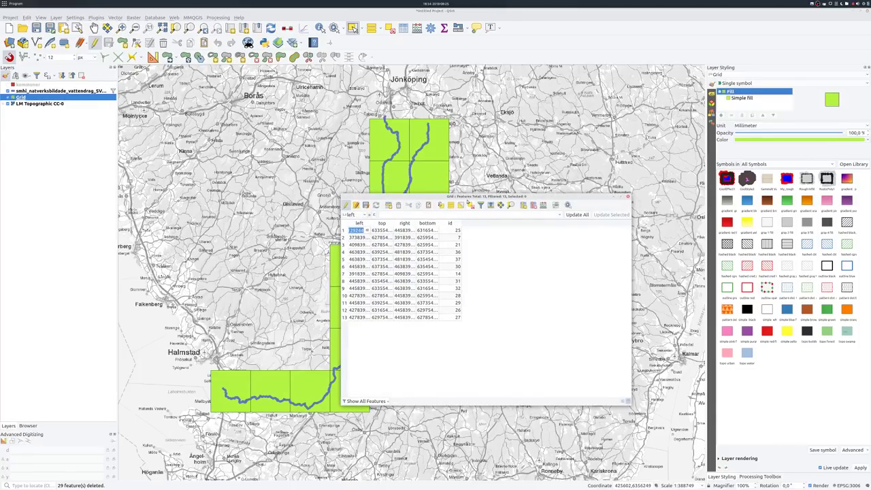
{"action": "left_click_drag", "start_coordinate": [467, 199], "coordinate": [555, 230]}
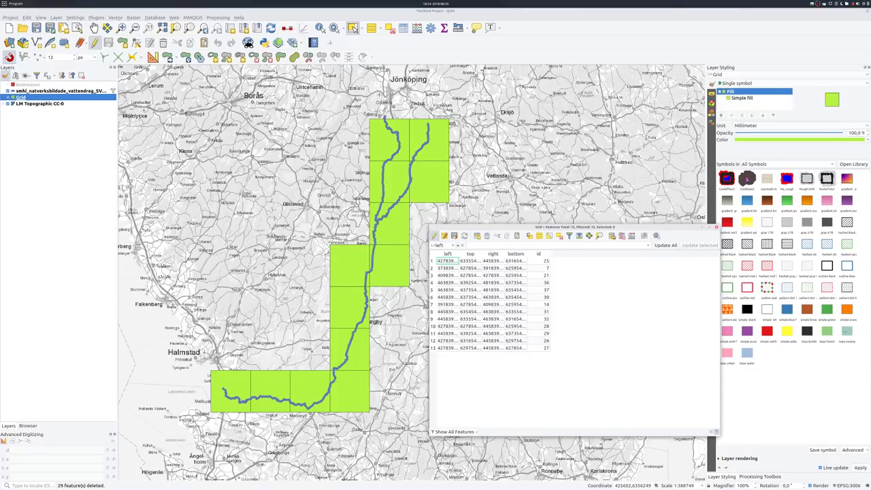
{"action": "key", "text": "ctrl+w"}
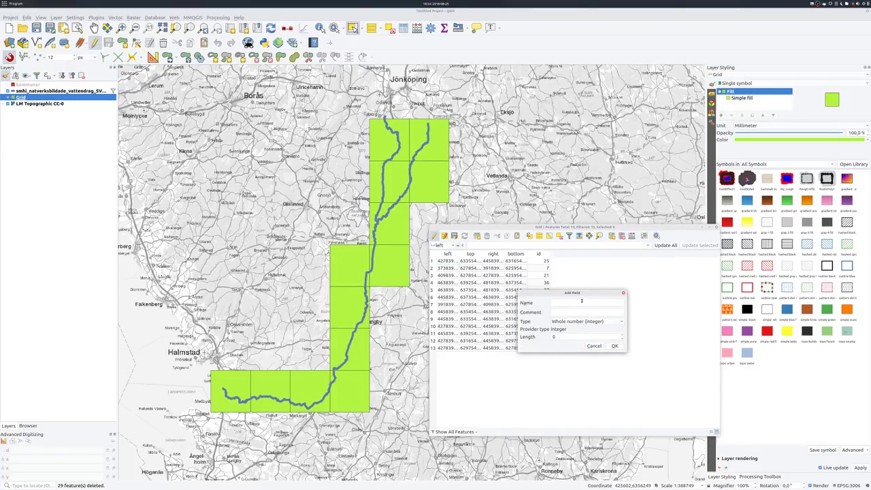
{"action": "type", "text": "pagenumber"}
{"action": "left_click", "coordinate": [615, 346]}
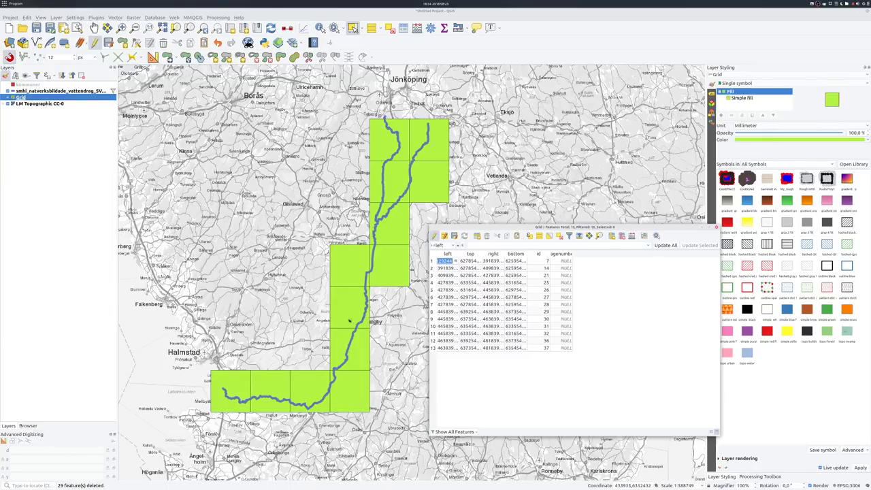
Starting at the bottom-left river cell, enter page numbers 1, 2 and 3
{"action": "left_click", "coordinate": [223, 378]}
{"action": "left_click", "coordinate": [223, 379]}
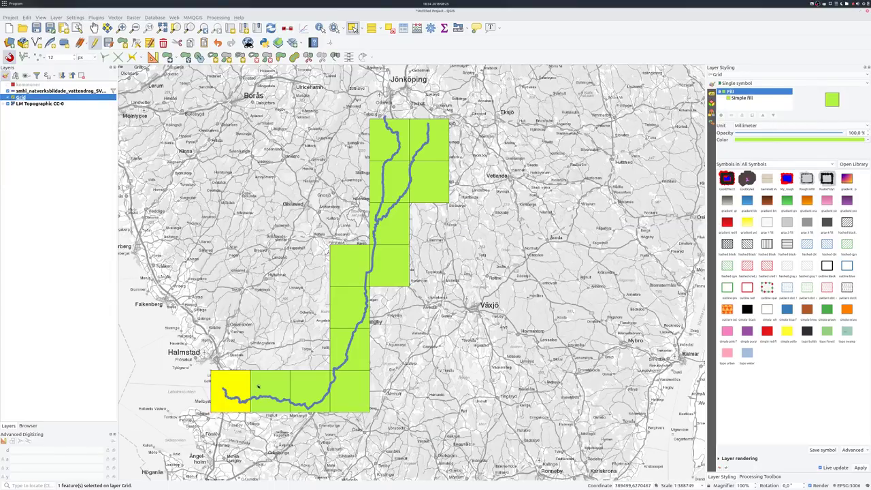
{"action": "key", "text": "F6"}
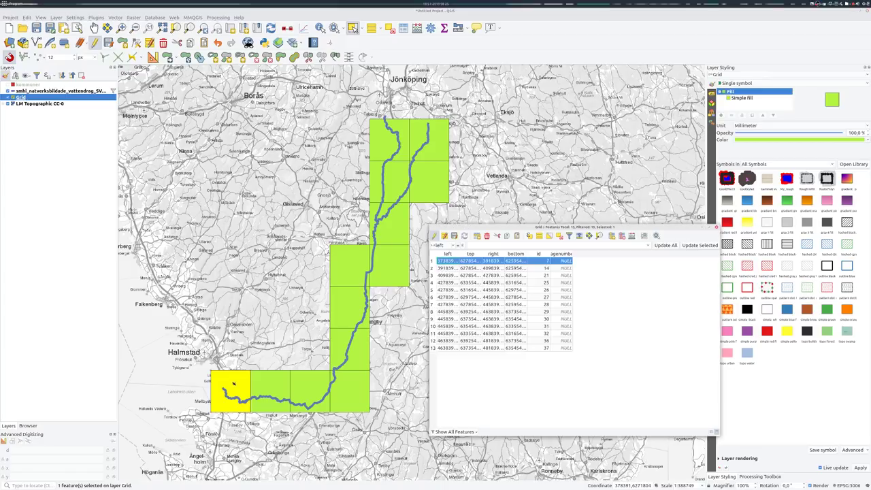
{"action": "double_click", "coordinate": [565, 260]}
{"action": "type", "text": "1"}
{"action": "left_click", "coordinate": [262, 388]}
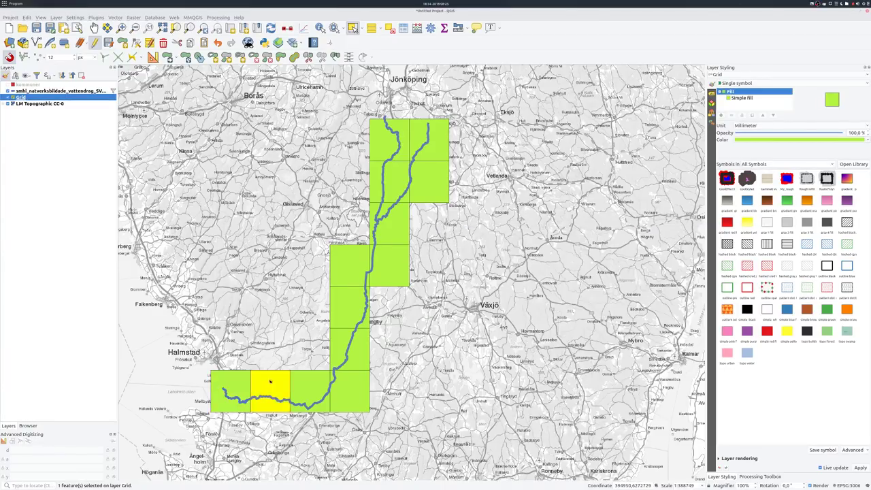
{"action": "key", "text": "alt+Tab"}
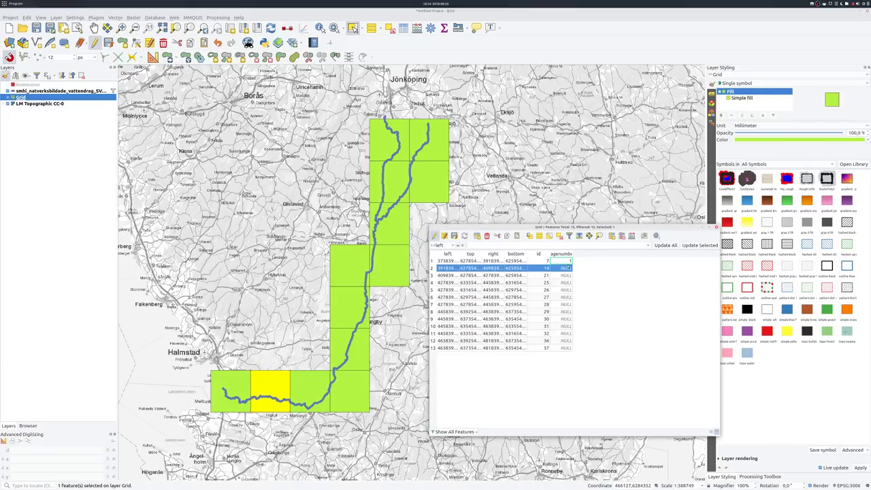
{"action": "double_click", "coordinate": [566, 268]}
{"action": "type", "text": "2"}
{"action": "key", "text": "Down"}
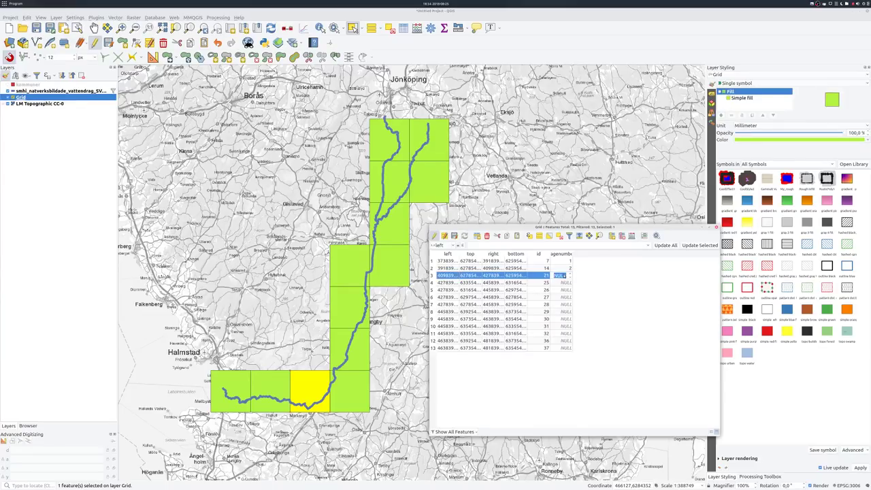
{"action": "type", "text": "3"}
Give the next cells along the river page numbers 4 and 5
{"action": "double_click", "coordinate": [441, 282]}
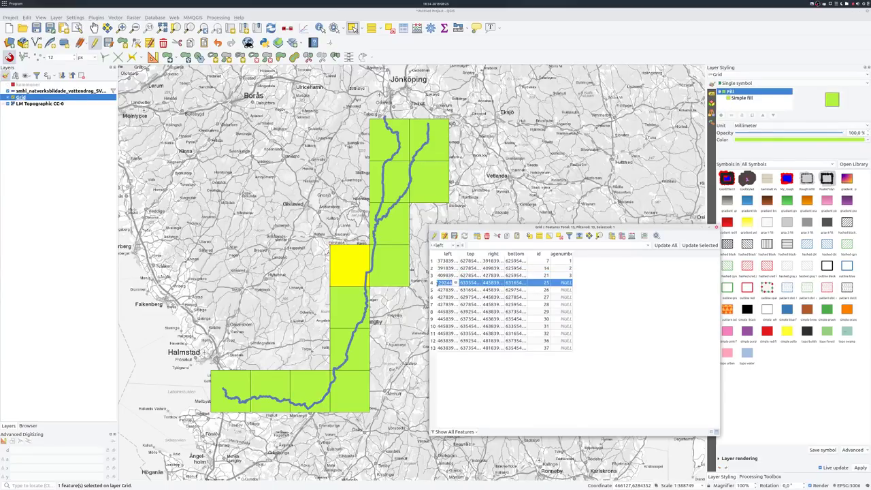
{"action": "left_click", "coordinate": [433, 290]}
{"action": "left_click", "coordinate": [432, 297]}
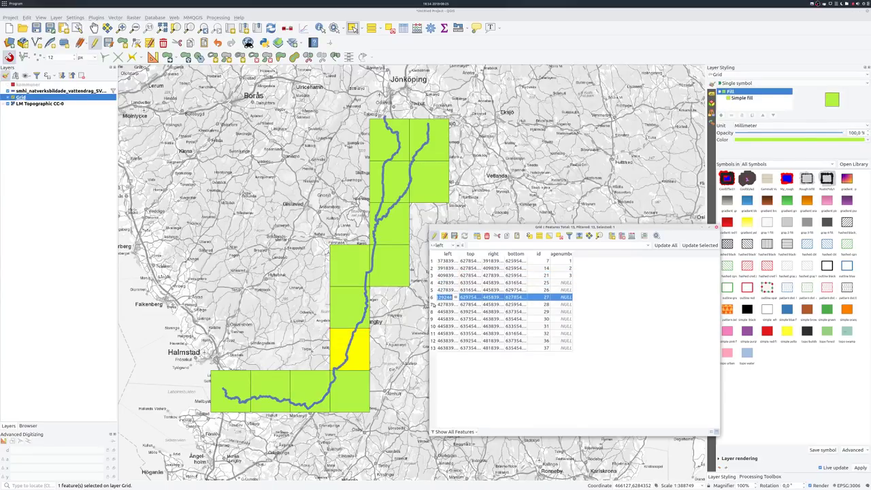
{"action": "left_click", "coordinate": [431, 306]}
{"action": "double_click", "coordinate": [562, 305]}
{"action": "type", "text": "4"}
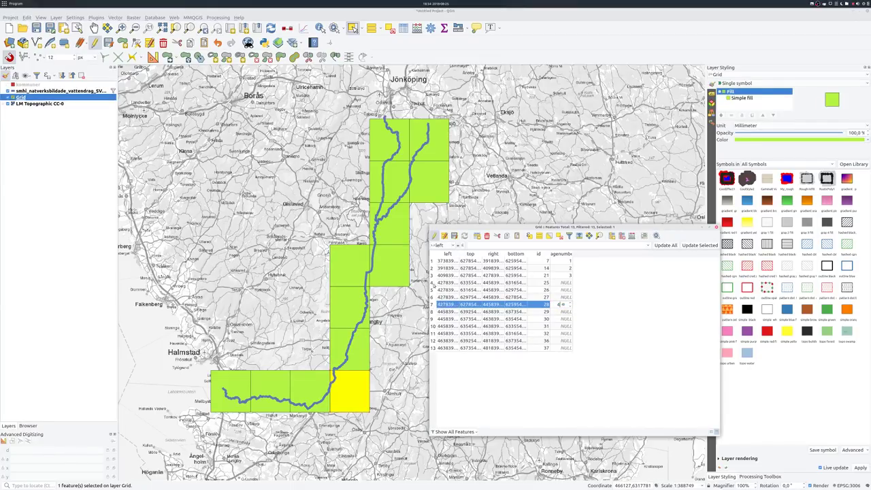
{"action": "left_click", "coordinate": [434, 297]}
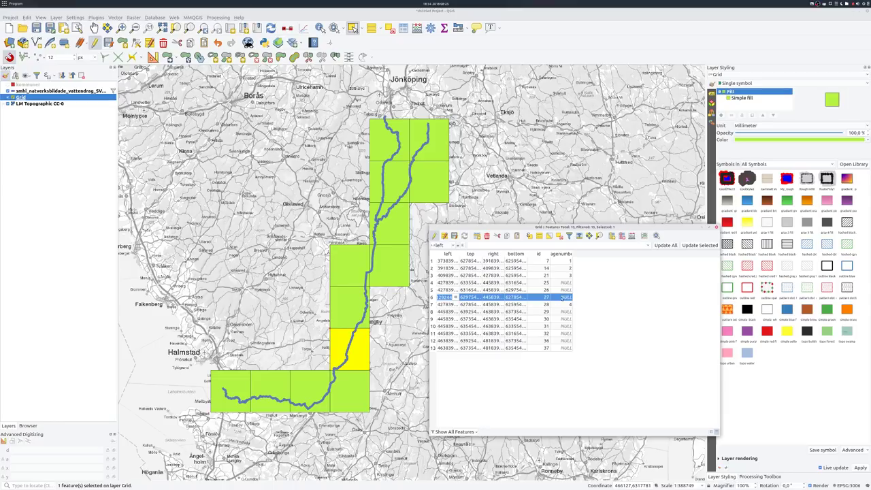
{"action": "double_click", "coordinate": [562, 298]}
{"action": "type", "text": "5"}
{"action": "left_click", "coordinate": [431, 290]}
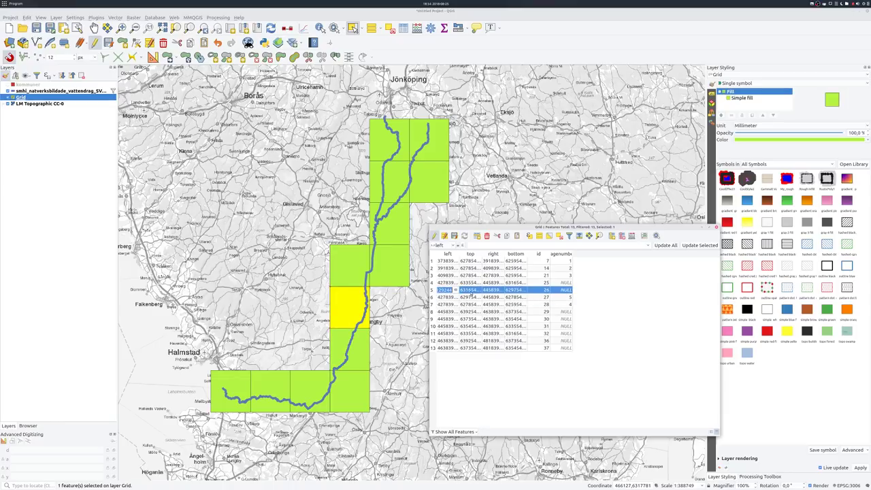
Continue numbering cells further along the river with page numbers 7, 8 and onward
{"action": "left_click", "coordinate": [353, 277]}
{"action": "key", "text": "alt+Tab"}
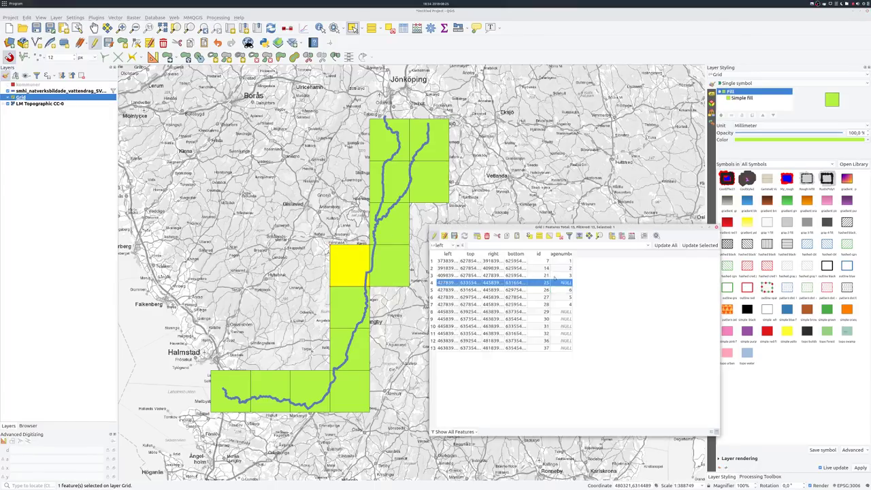
{"action": "double_click", "coordinate": [557, 284]}
{"action": "type", "text": "7"}
{"action": "left_click", "coordinate": [397, 275]}
{"action": "key", "text": "alt+Tab"}
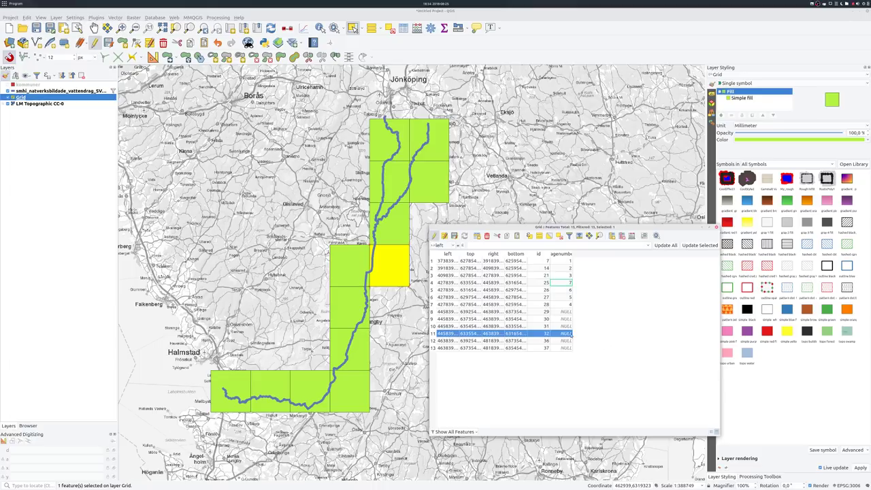
{"action": "double_click", "coordinate": [569, 333]}
{"action": "type", "text": "8"}
{"action": "left_click", "coordinate": [433, 327]}
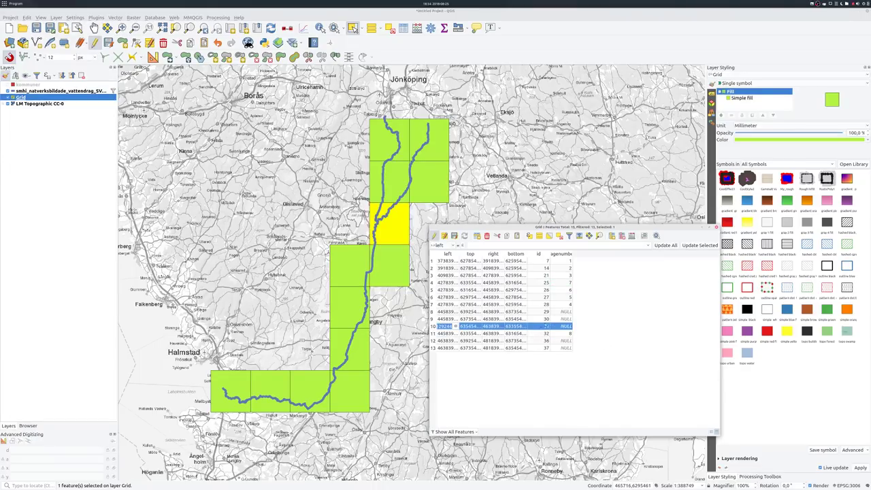
{"action": "double_click", "coordinate": [559, 326]}
{"action": "type", "text": "8"}
{"action": "left_click", "coordinate": [433, 318]}
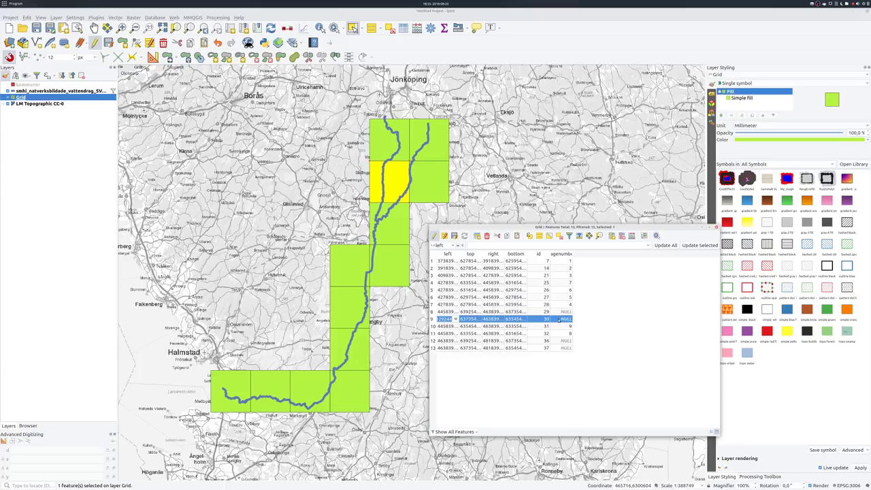
{"action": "double_click", "coordinate": [560, 318]}
{"action": "type", "text": "10"}
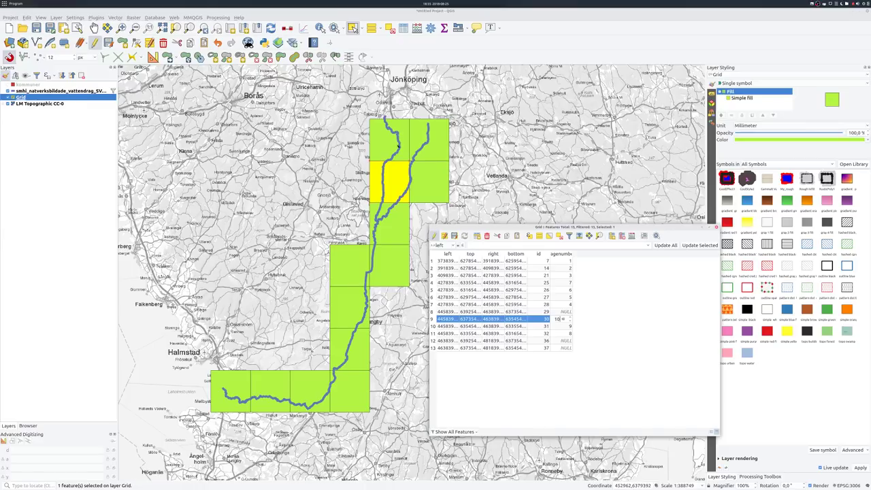
Assign page numbers 11, 13 and 12 to the last cells at the river's top end
{"action": "left_click", "coordinate": [394, 131]}
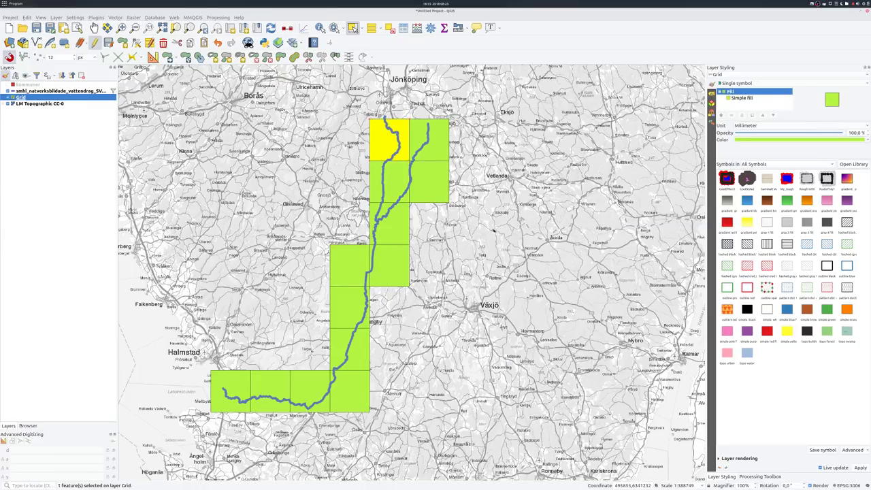
{"action": "key", "text": "alt+Tab"}
{"action": "double_click", "coordinate": [568, 312]}
{"action": "type", "text": "11"}
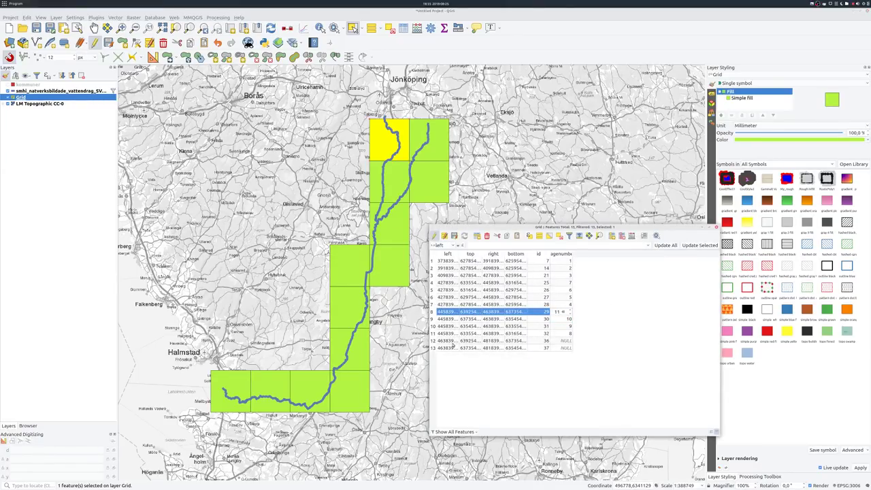
{"action": "left_click", "coordinate": [434, 340]}
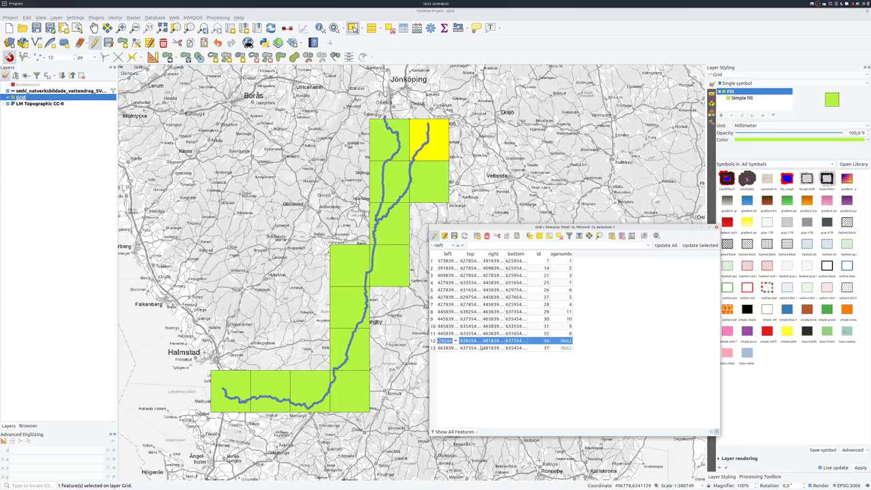
{"action": "double_click", "coordinate": [564, 342]}
{"action": "type", "text": "13"}
{"action": "key", "text": "Return"}
{"action": "left_click", "coordinate": [433, 347]}
{"action": "double_click", "coordinate": [565, 348]}
{"action": "type", "text": "12"}
{"action": "key", "text": "Return"}
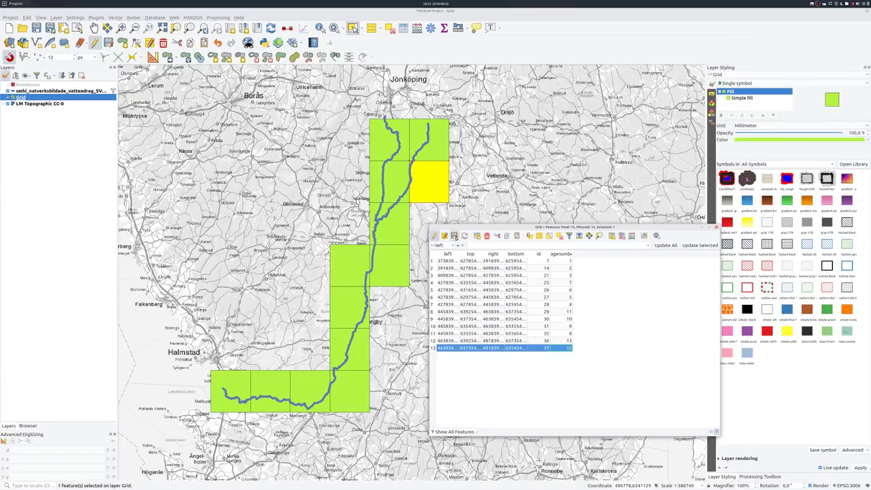
Stop editing the Grid layer, close its attribute table and clear the selection
{"action": "left_click", "coordinate": [435, 235]}
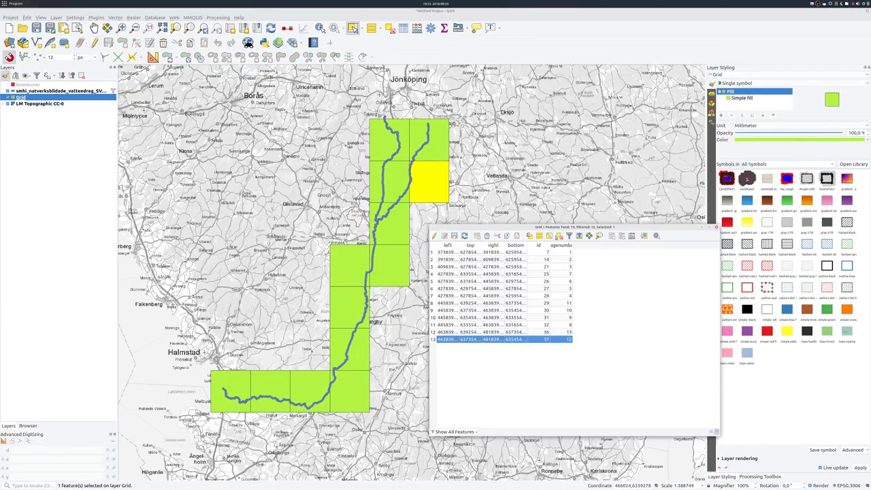
{"action": "left_click", "coordinate": [716, 228]}
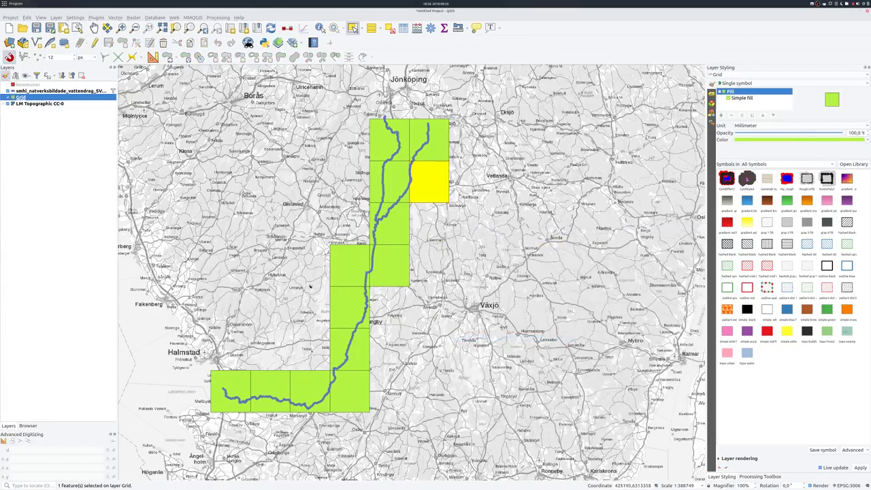
{"action": "left_click", "coordinate": [252, 282]}
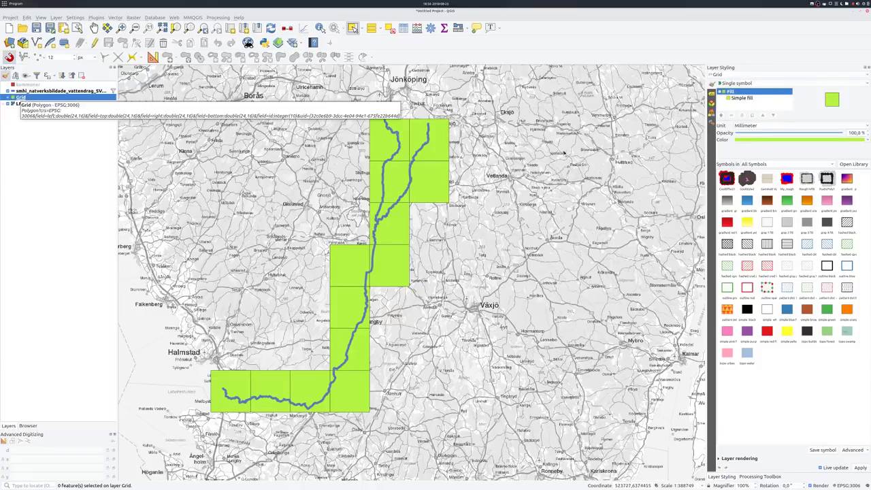
Change the Grid symbol from green fill to a red 0.8 simple-line outline
{"action": "left_click", "coordinate": [742, 98]}
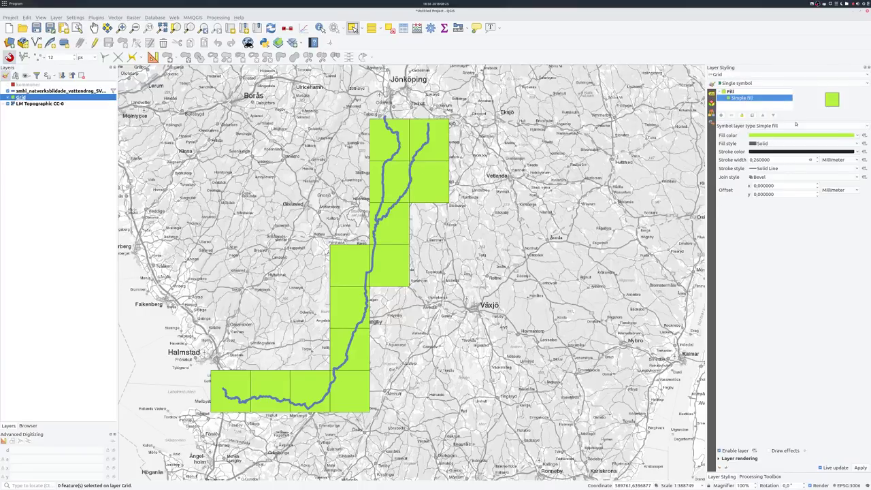
{"action": "left_click", "coordinate": [796, 124]}
{"action": "left_click", "coordinate": [778, 145]}
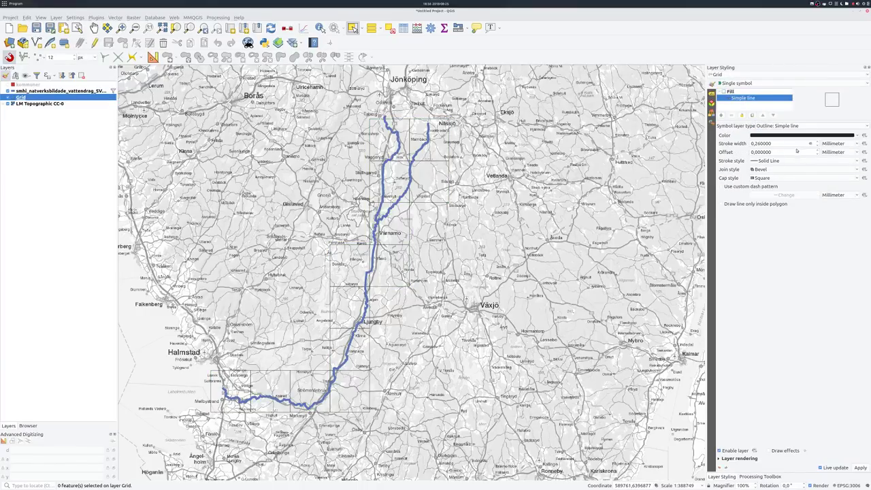
{"action": "scroll", "coordinate": [792, 144], "scroll_direction": "up", "scroll_amount": 4}
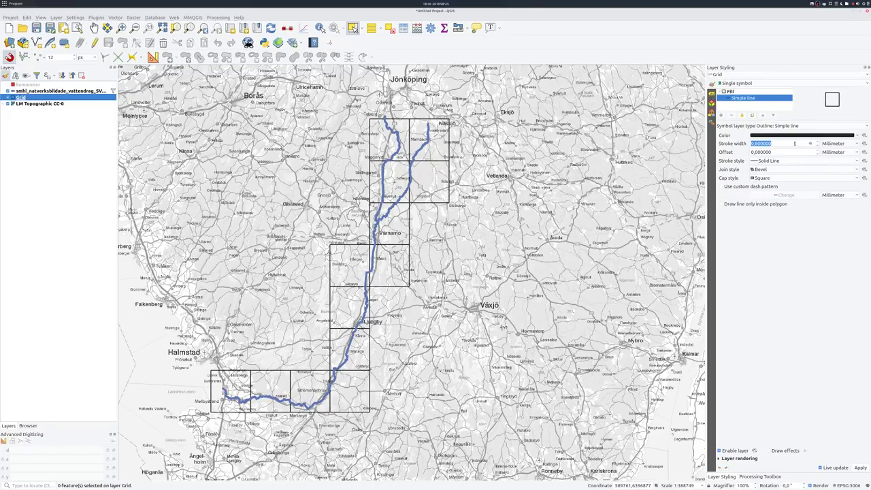
{"action": "left_click", "coordinate": [792, 135]}
{"action": "left_click_drag", "start_coordinate": [830, 293], "coordinate": [852, 289]}
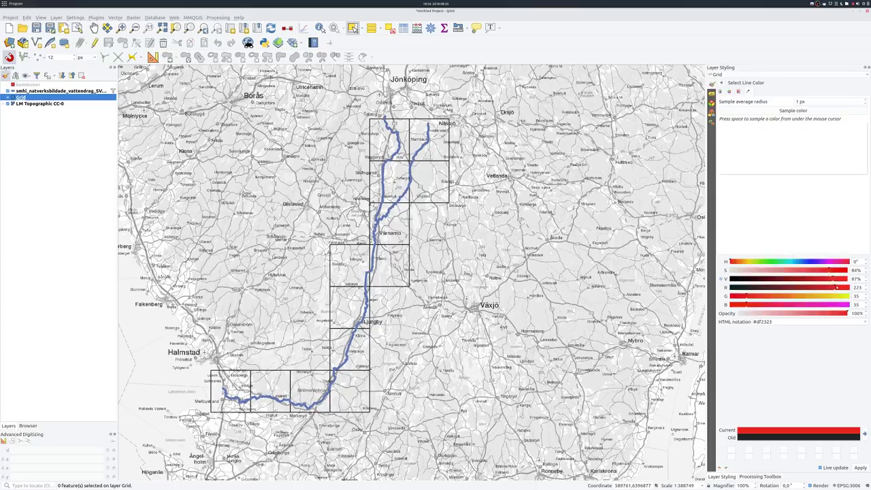
{"action": "left_click", "coordinate": [721, 82]}
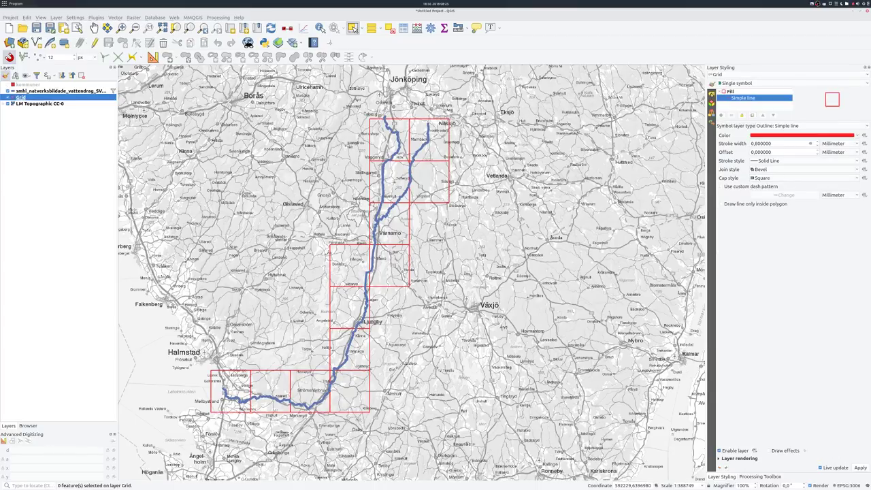
{"action": "left_click", "coordinate": [711, 94]}
{"action": "left_click", "coordinate": [738, 83]}
Turn on single labels for Grid using the pagenumber field at size 6
{"action": "left_click", "coordinate": [739, 94]}
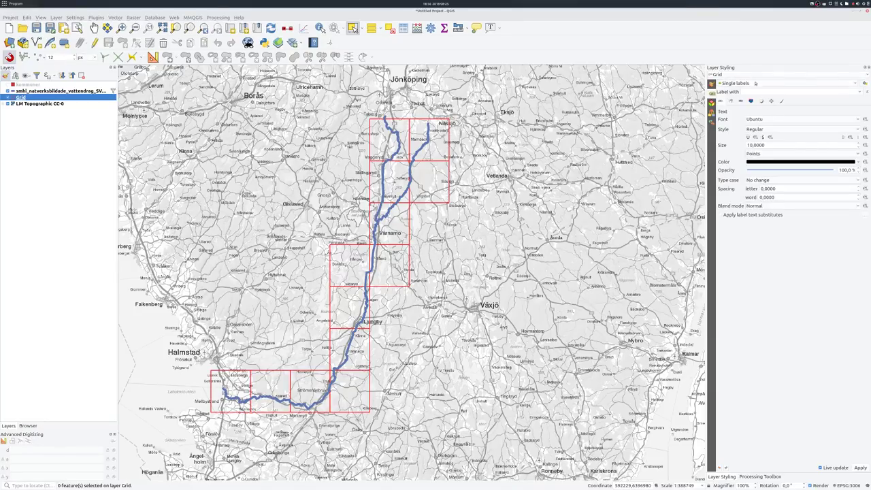
{"action": "left_click", "coordinate": [777, 91]}
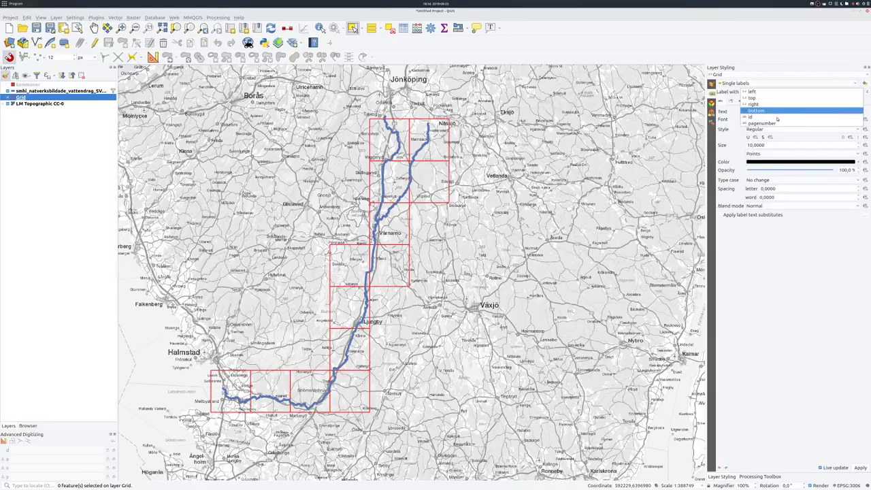
{"action": "left_click", "coordinate": [762, 124]}
{"action": "double_click", "coordinate": [773, 145]}
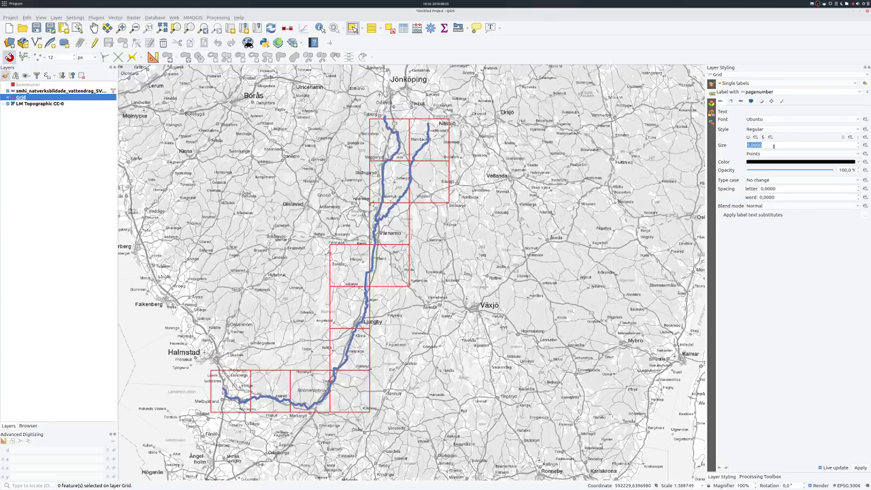
{"action": "key", "text": "Tab"}
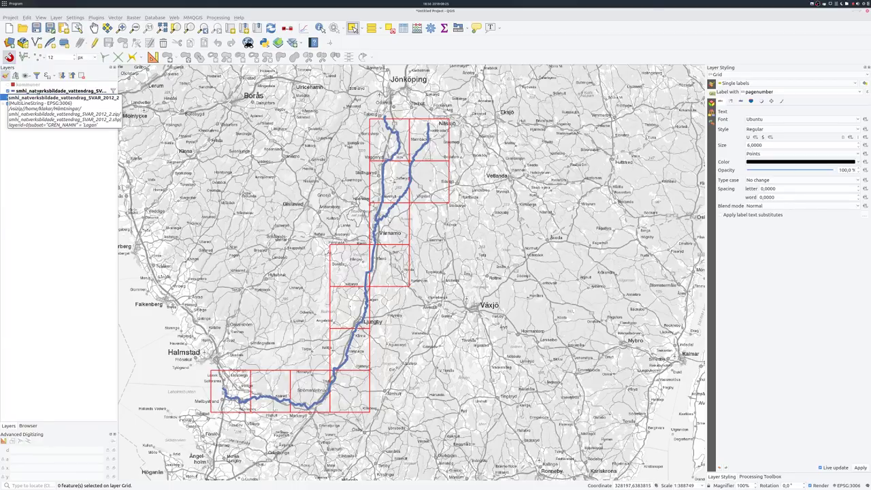
{"action": "left_click", "coordinate": [39, 91]}
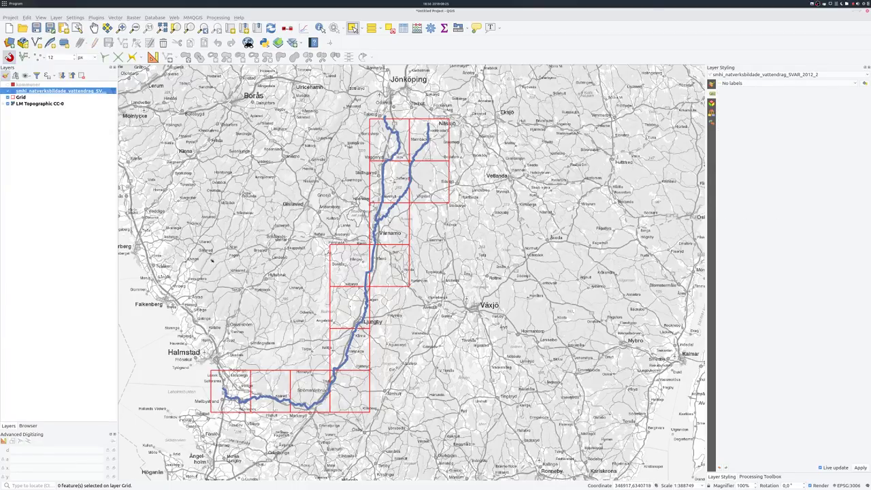
{"action": "key", "text": "alt+Tab"}
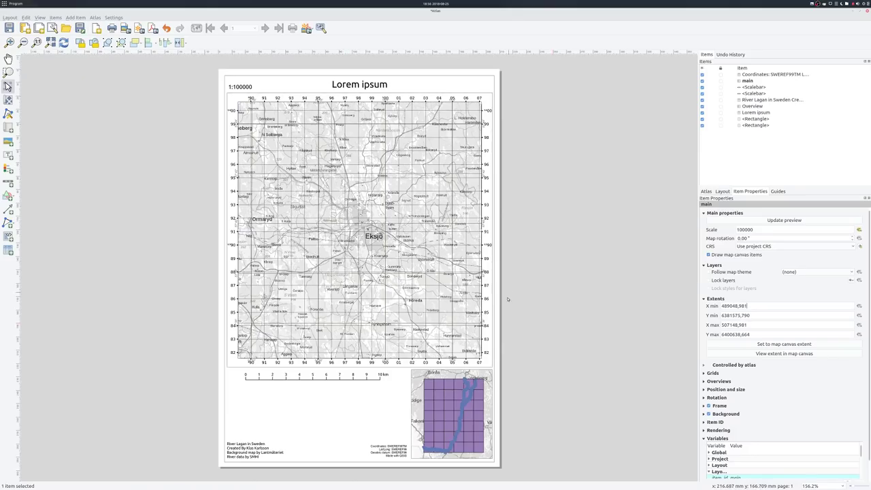
Select the Overview inset map and update its preview, then return to the main window
{"action": "left_click", "coordinate": [422, 408]}
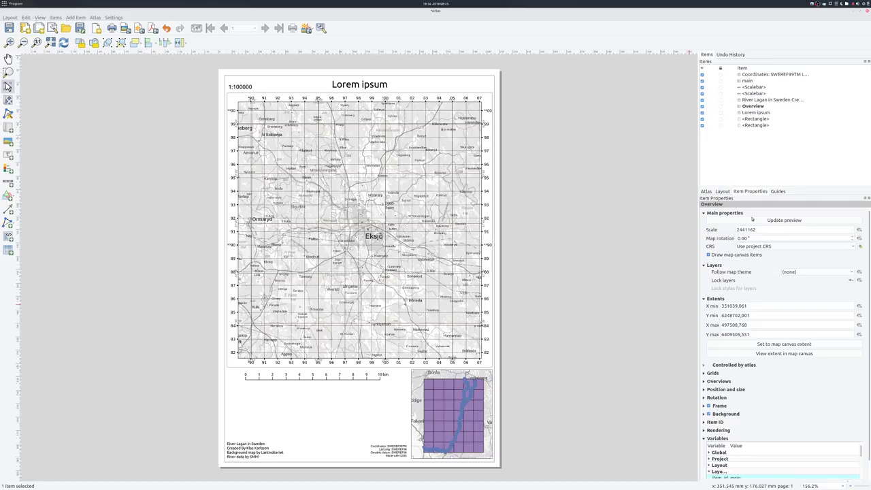
{"action": "left_click", "coordinate": [752, 219]}
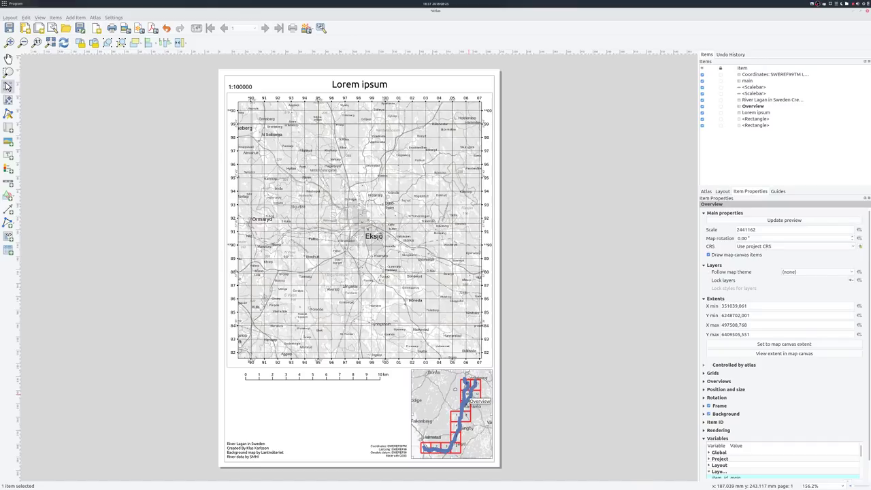
{"action": "key", "text": "alt+Tab"}
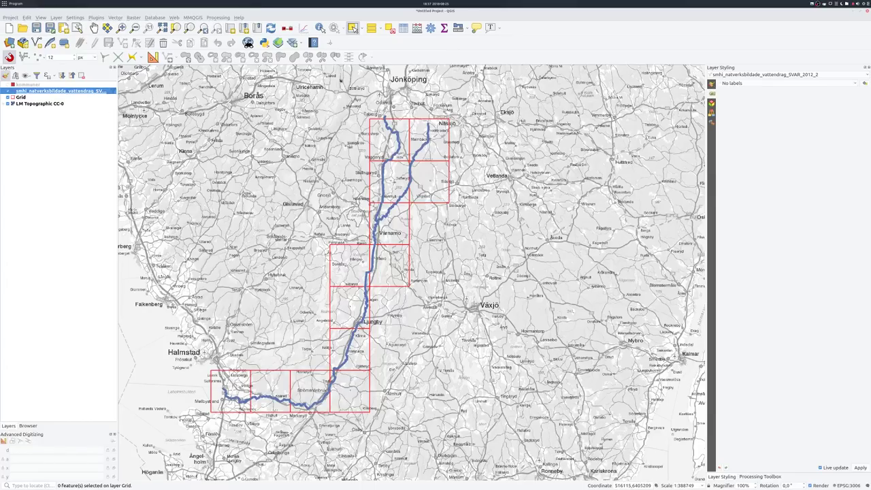
Make the Grid page-number labels bold and dark red
{"action": "left_click", "coordinate": [27, 98]}
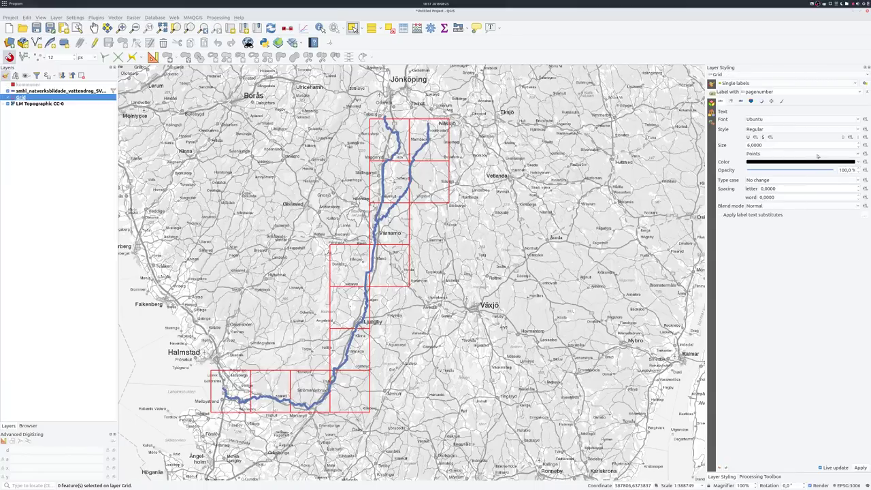
{"action": "left_click", "coordinate": [762, 128]}
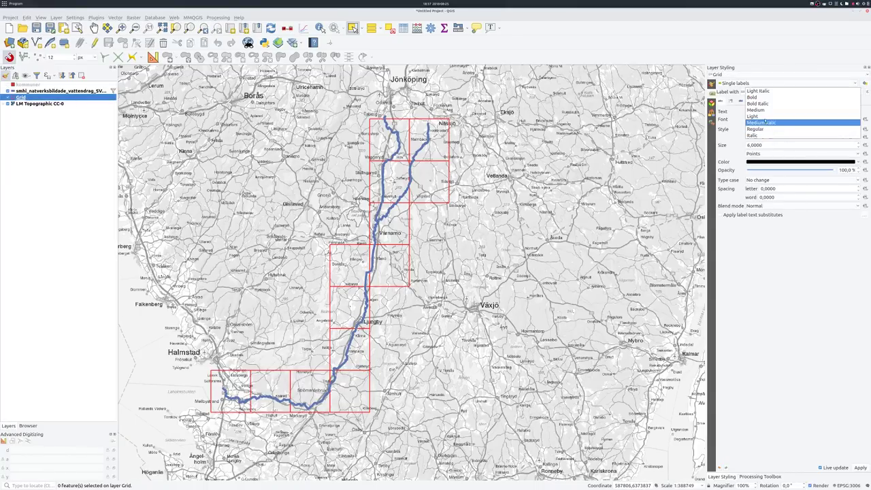
{"action": "left_click", "coordinate": [763, 98]}
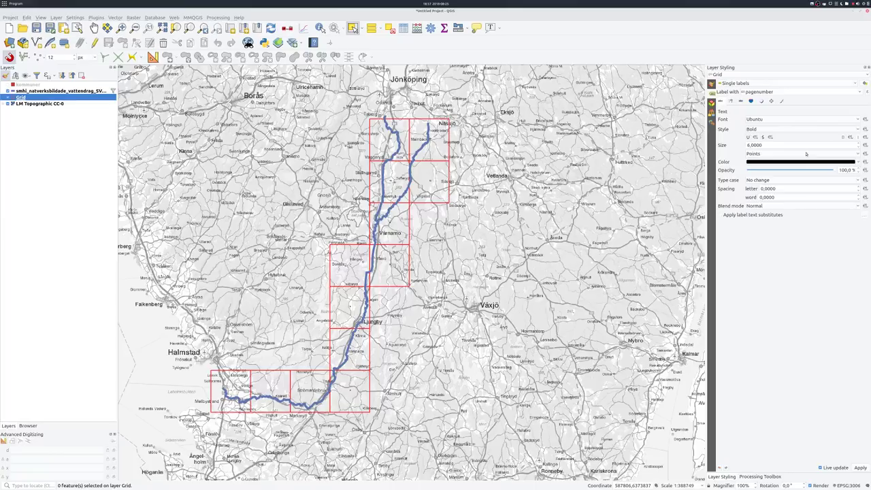
{"action": "left_click", "coordinate": [861, 162]}
{"action": "left_click_drag", "start_coordinate": [772, 202], "coordinate": [782, 196]}
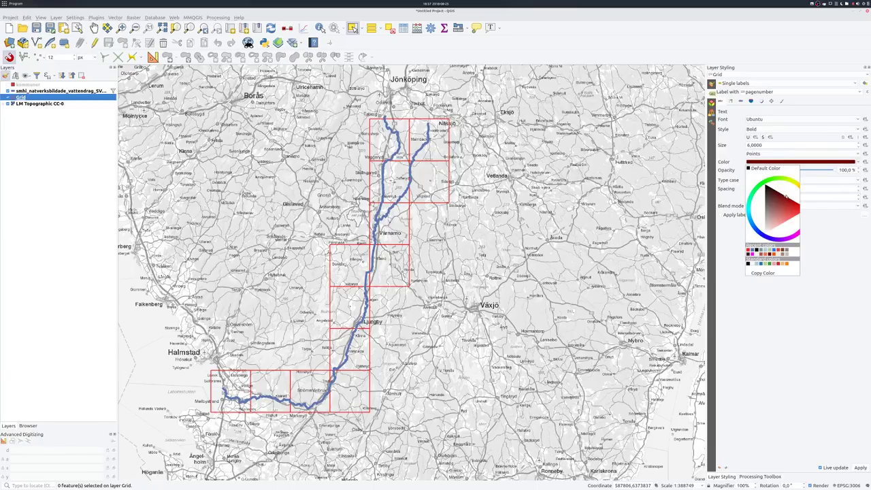
{"action": "key", "text": "Escape"}
Set the Grid label size to 8 and hide the river layer
{"action": "key", "text": "alt+Tab"}
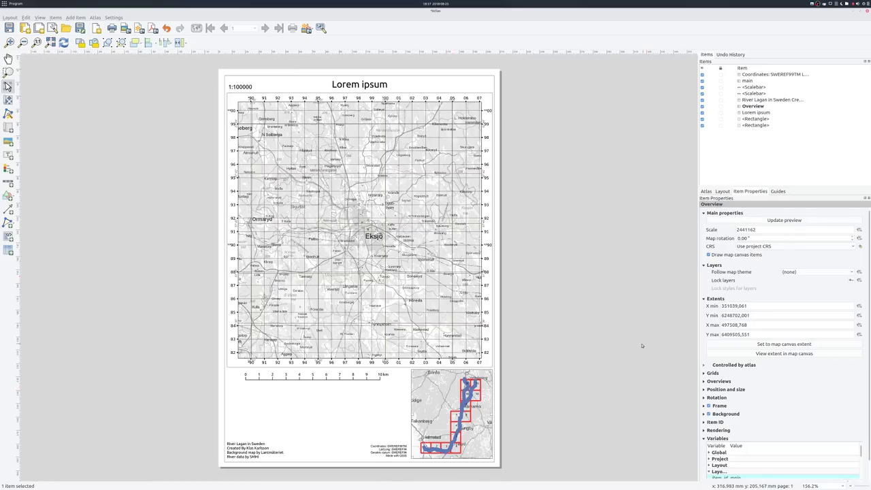
{"action": "key", "text": "alt+Tab"}
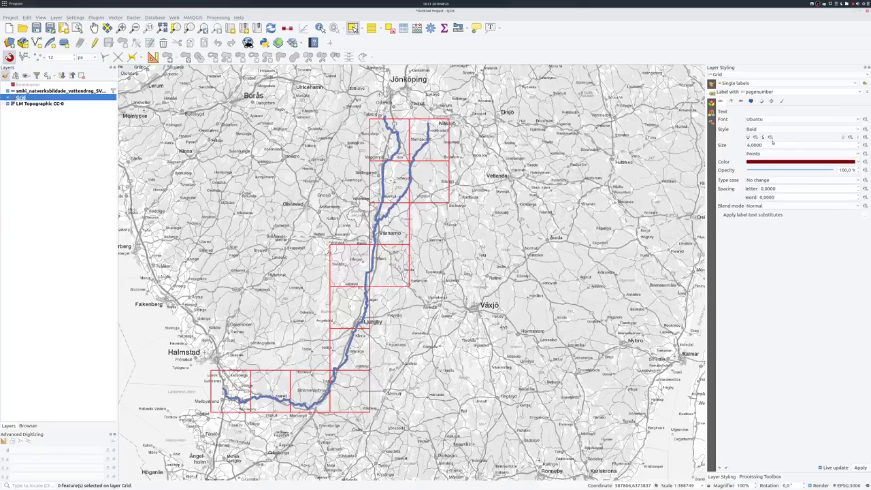
{"action": "left_click", "coordinate": [777, 145]}
{"action": "key", "text": "alt+Tab"}
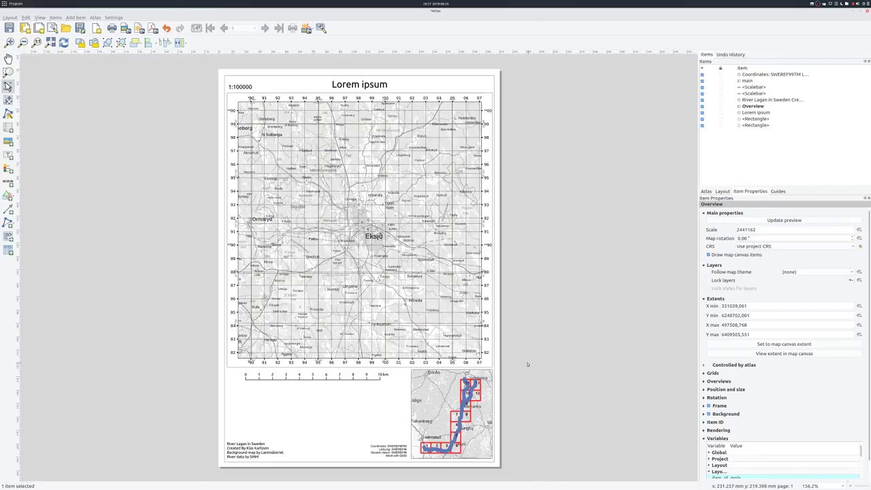
{"action": "key", "text": "alt+Tab"}
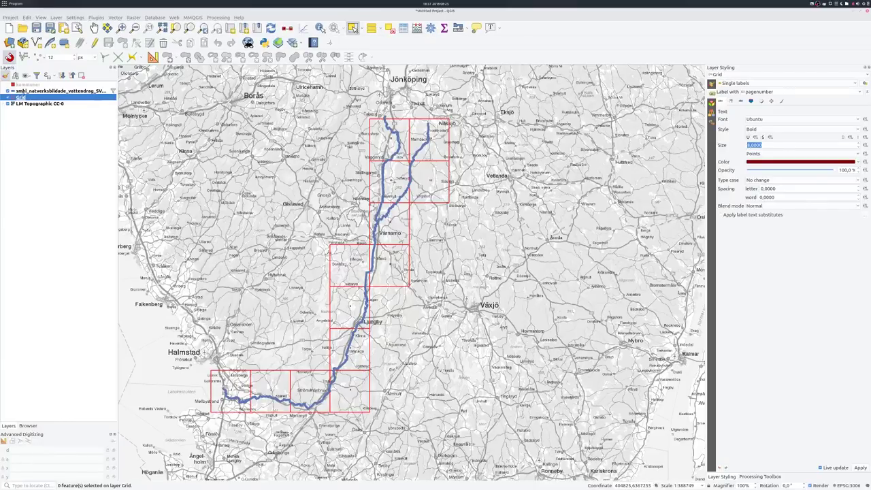
{"action": "left_click", "coordinate": [8, 90]}
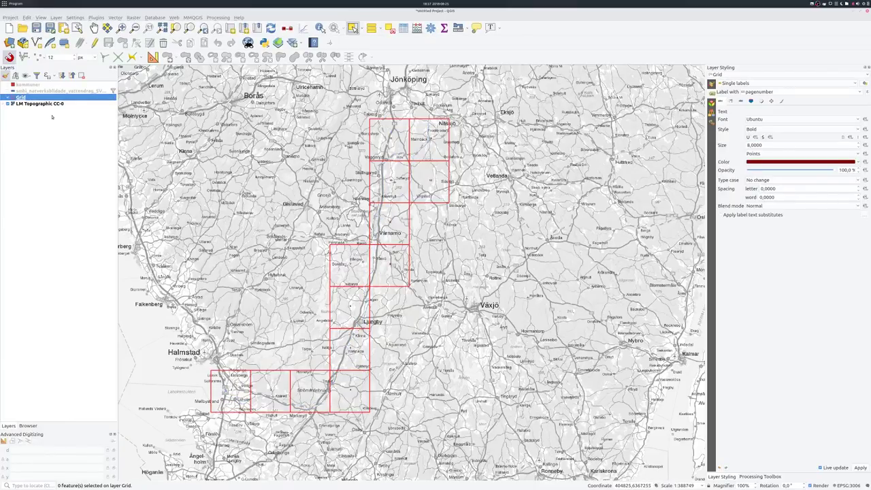
Save the grid-only view as map theme 'index', then show the river layer again
{"action": "left_click", "coordinate": [27, 76]}
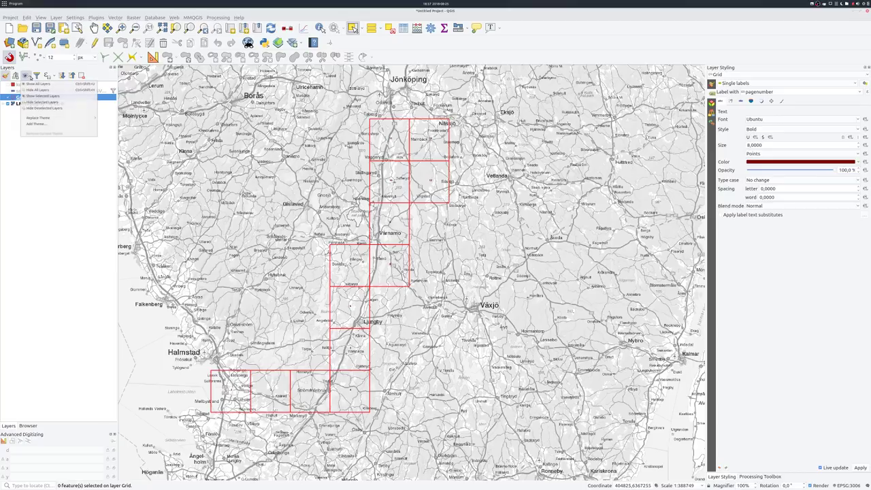
{"action": "left_click", "coordinate": [37, 124]}
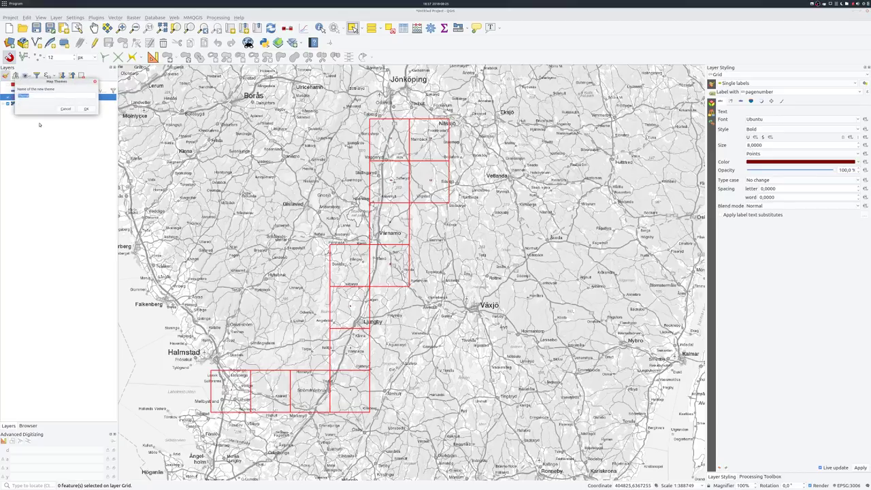
{"action": "type", "text": "Ri"}
{"action": "key", "text": "Return"}
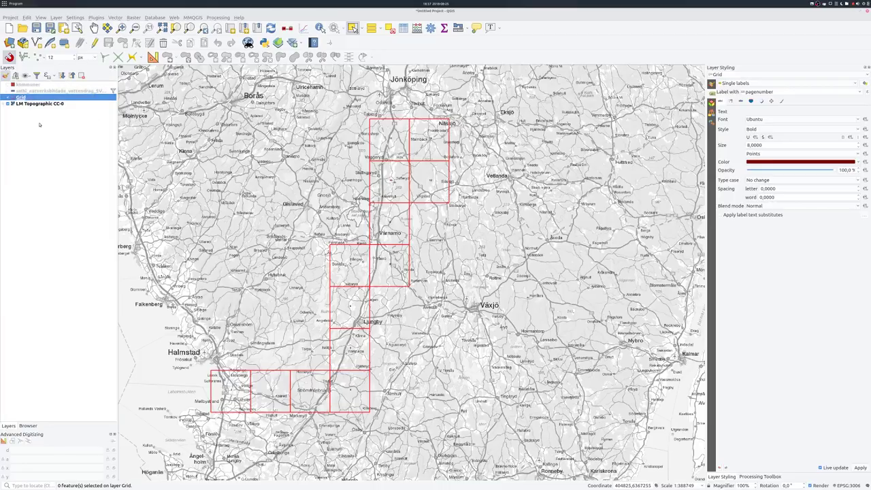
{"action": "left_click", "coordinate": [8, 90]}
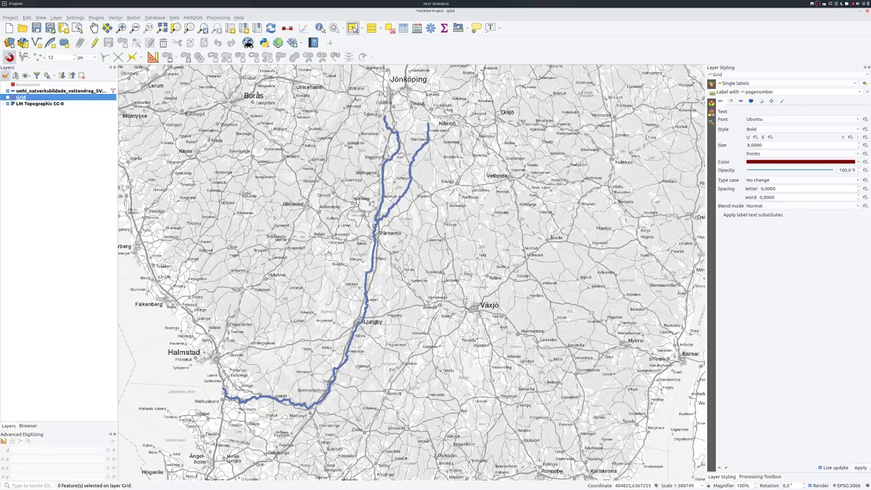
Convert the river's simple line to a Geometry generator using buffer($geometry, …)
{"action": "left_click", "coordinate": [22, 91]}
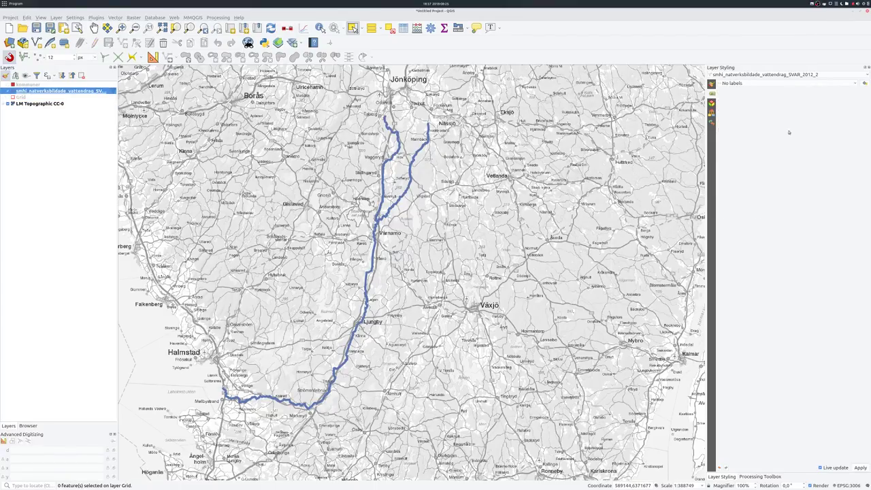
{"action": "left_click", "coordinate": [712, 86]}
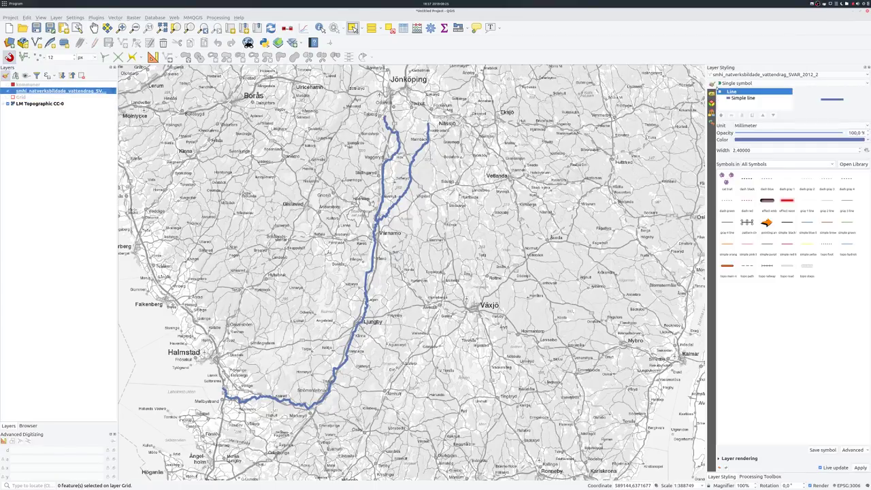
{"action": "left_click", "coordinate": [747, 99]}
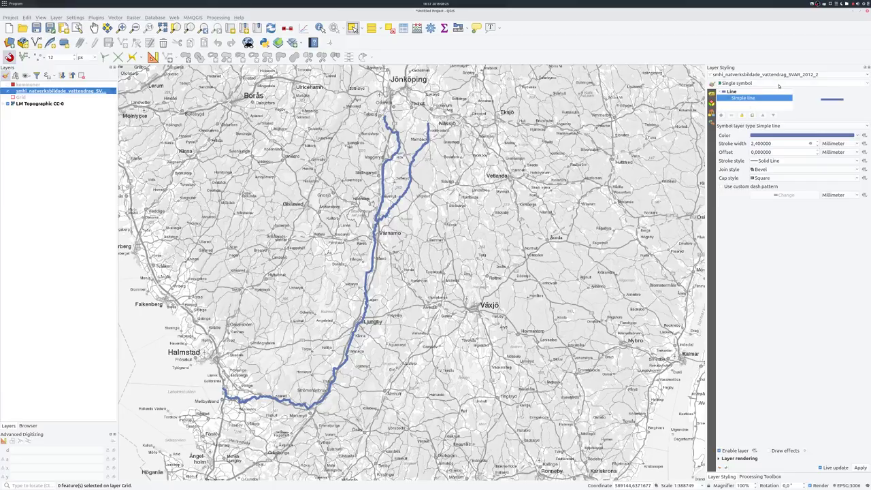
{"action": "left_click", "coordinate": [754, 83]}
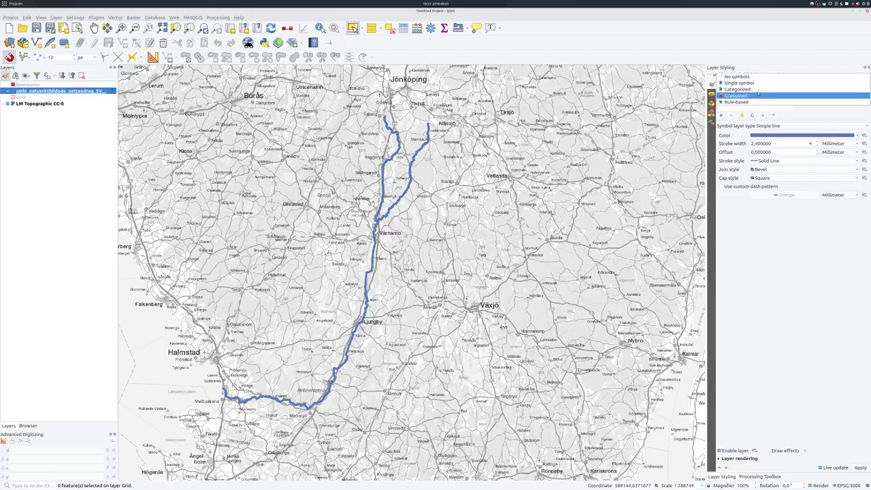
{"action": "key", "text": "Escape"}
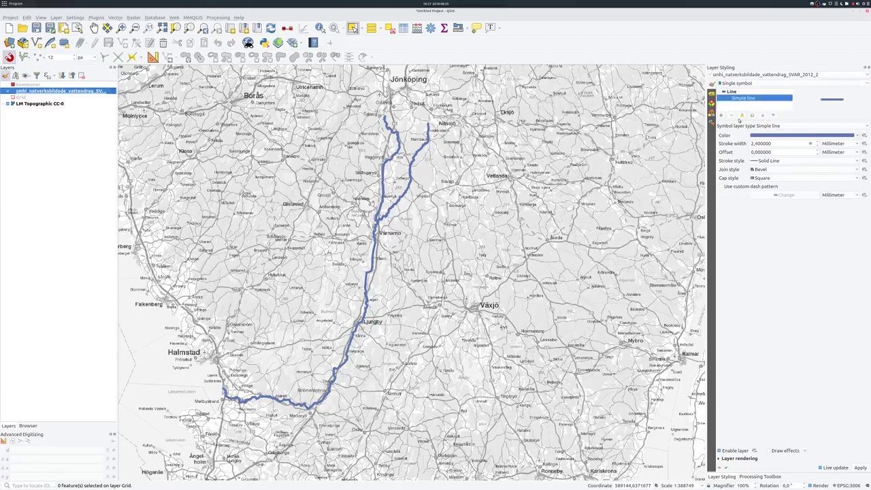
{"action": "left_click", "coordinate": [769, 127]}
{"action": "left_click", "coordinate": [769, 113]}
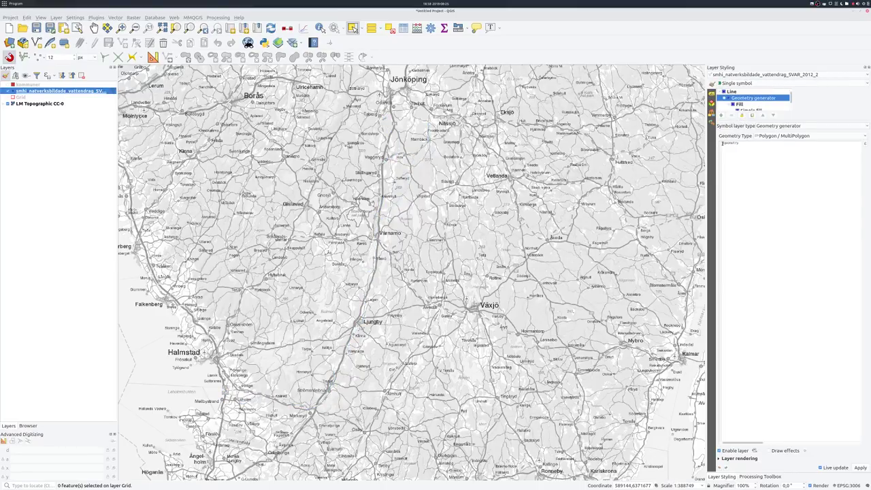
{"action": "left_click", "coordinate": [785, 176]}
{"action": "type", "text": "buffer("}
{"action": "type", "text": ")"}
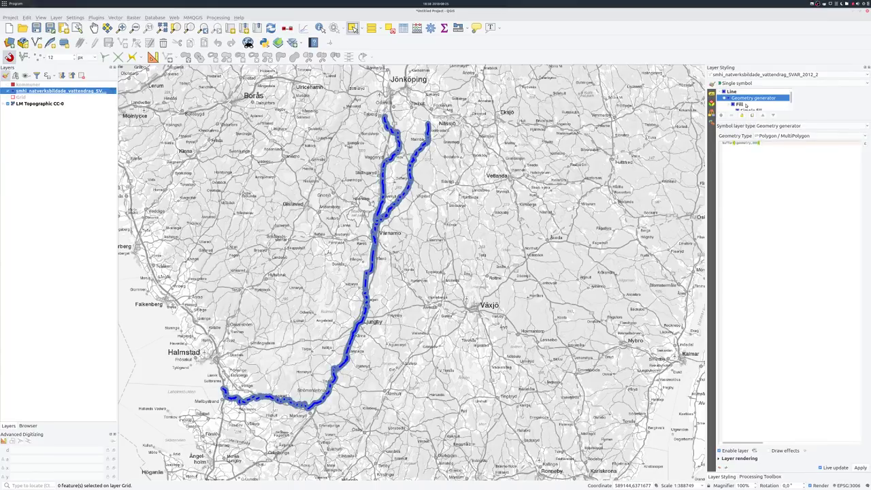
Give the buffered river a light grey fill, no outline, and Multiply blending
{"action": "left_click", "coordinate": [746, 105]}
{"action": "left_click", "coordinate": [751, 110]}
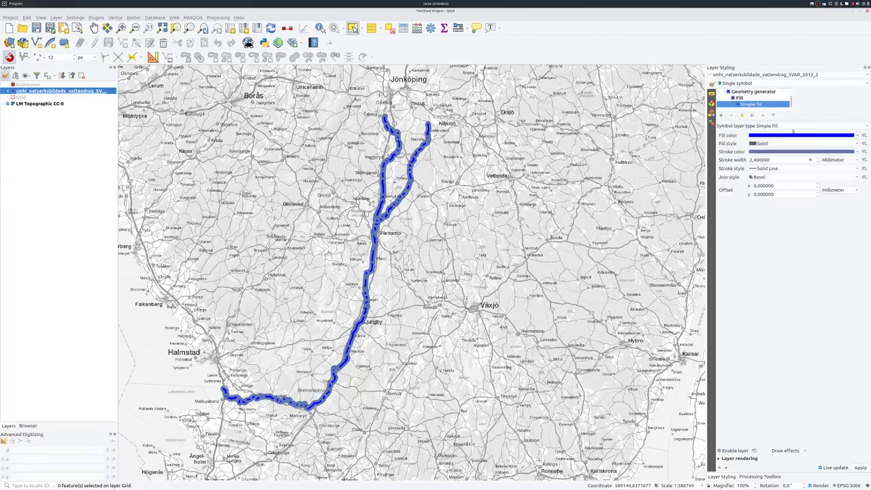
{"action": "left_click", "coordinate": [780, 168]}
{"action": "left_click", "coordinate": [781, 168]}
{"action": "left_click", "coordinate": [855, 135]}
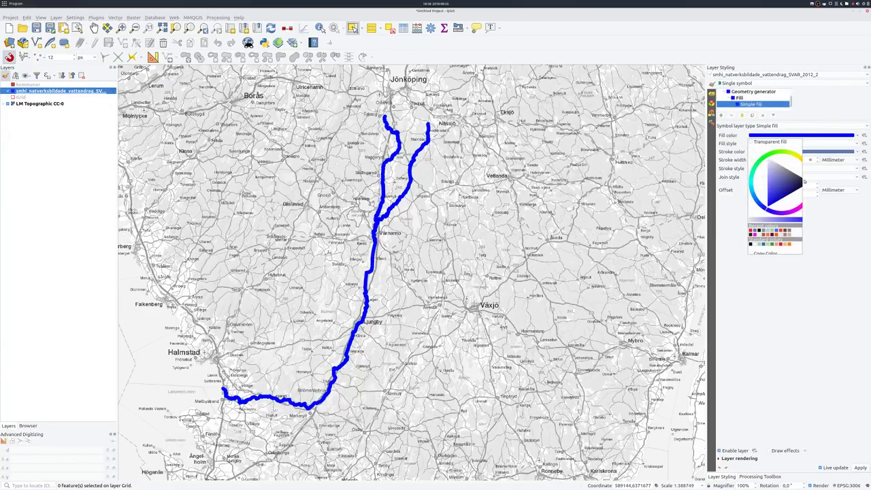
{"action": "left_click", "coordinate": [785, 175]}
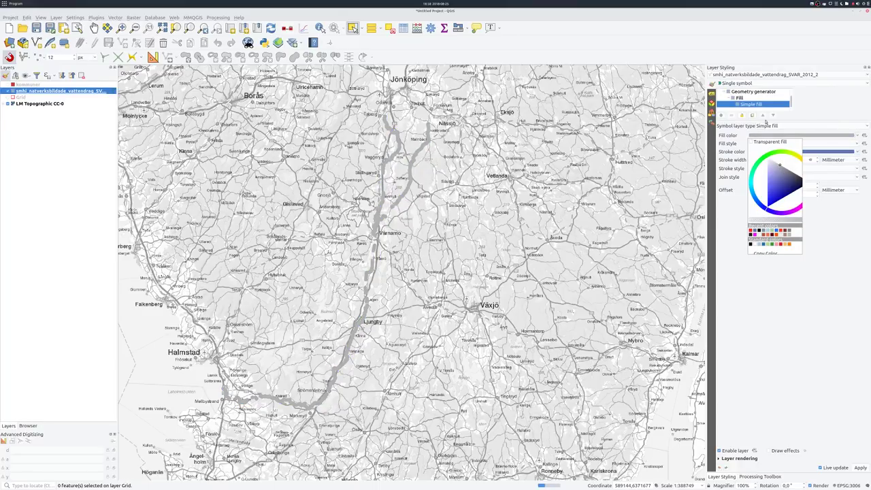
{"action": "left_click", "coordinate": [813, 105]}
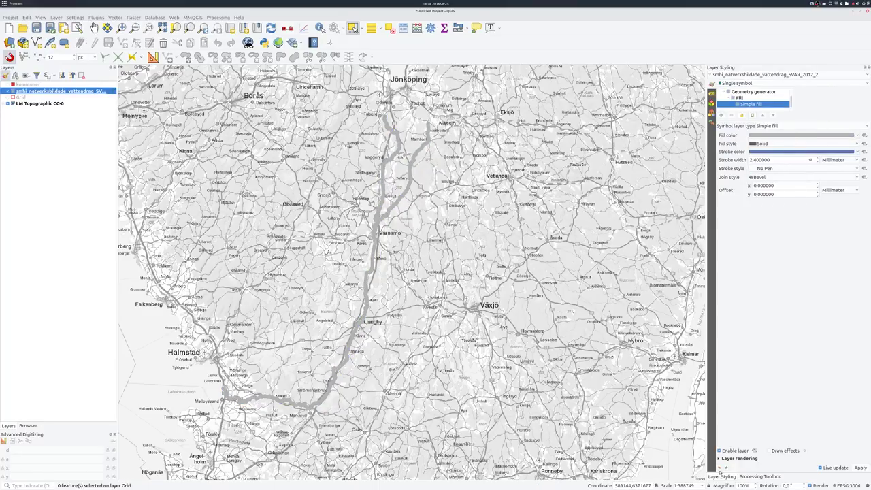
{"action": "left_click", "coordinate": [718, 458]}
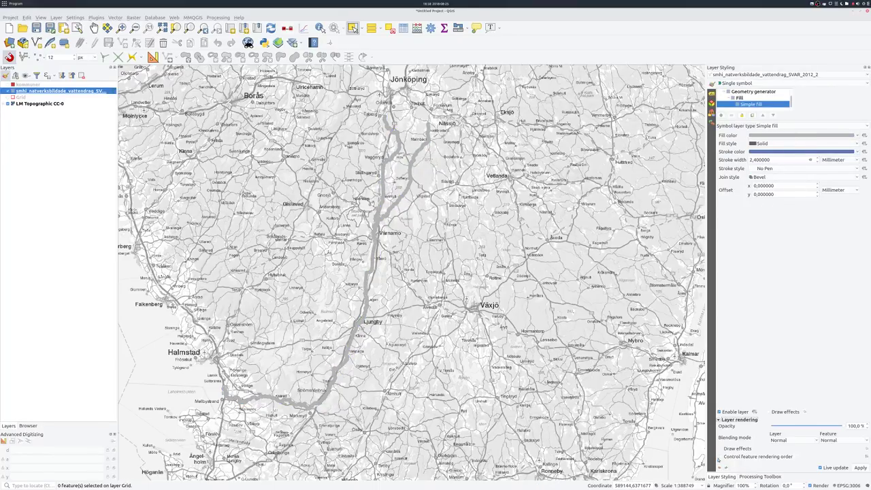
{"action": "left_click", "coordinate": [786, 441]}
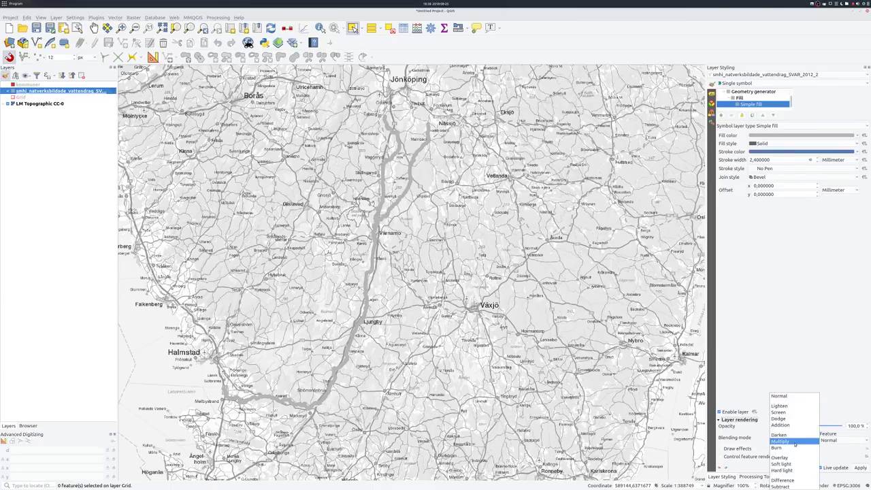
{"action": "left_click", "coordinate": [784, 439]}
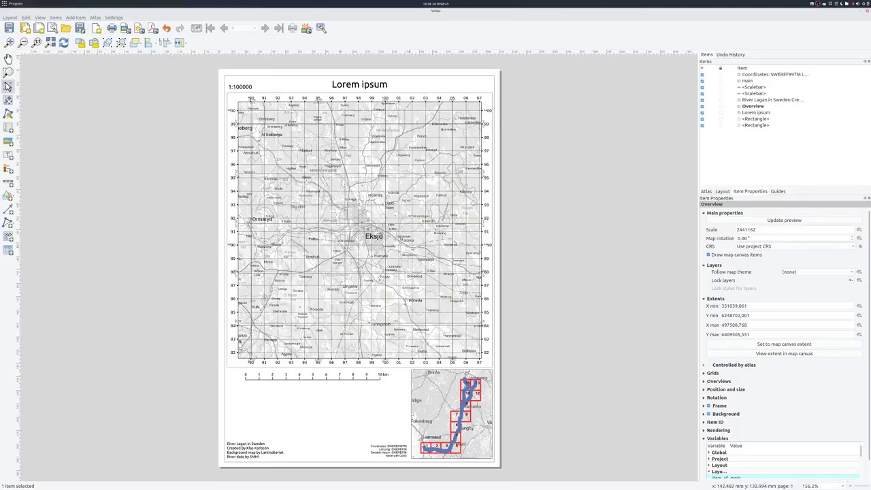
Save the current layer setup as a new map theme named 'main'
{"action": "key", "text": "alt+Tab"}
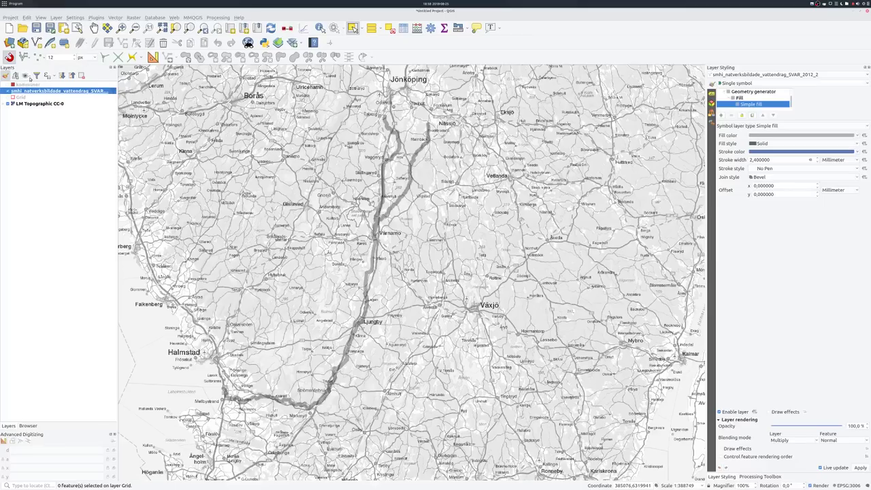
{"action": "left_click", "coordinate": [26, 75]}
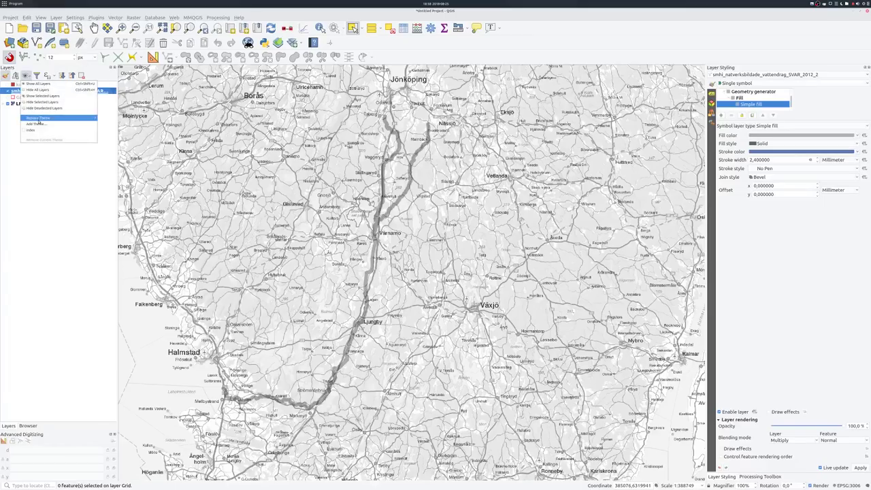
{"action": "left_click", "coordinate": [60, 123]}
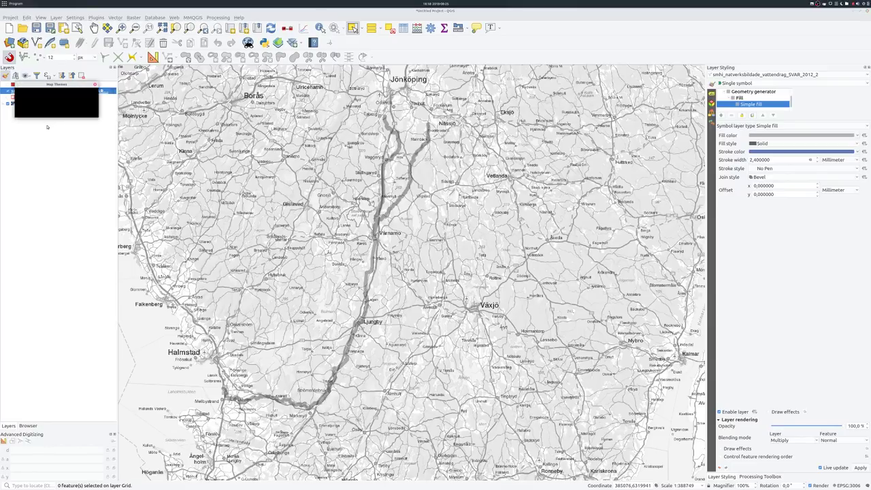
{"action": "type", "text": "main"}
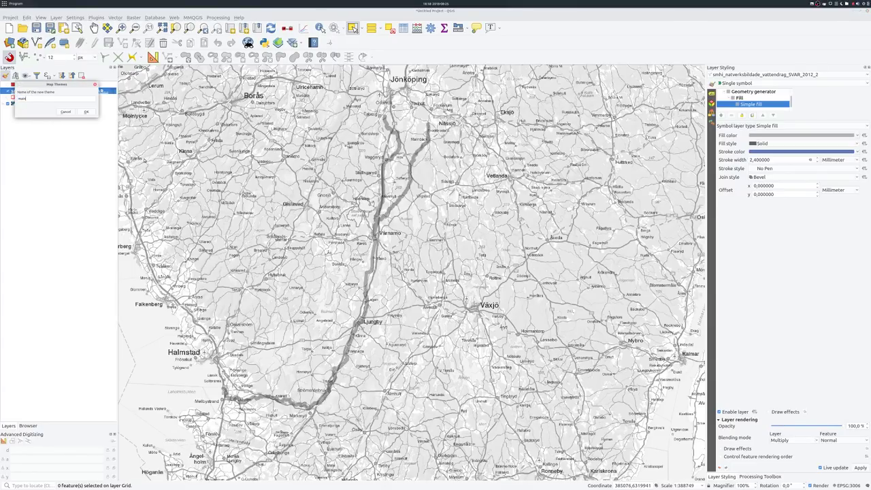
{"action": "key", "text": "Return"}
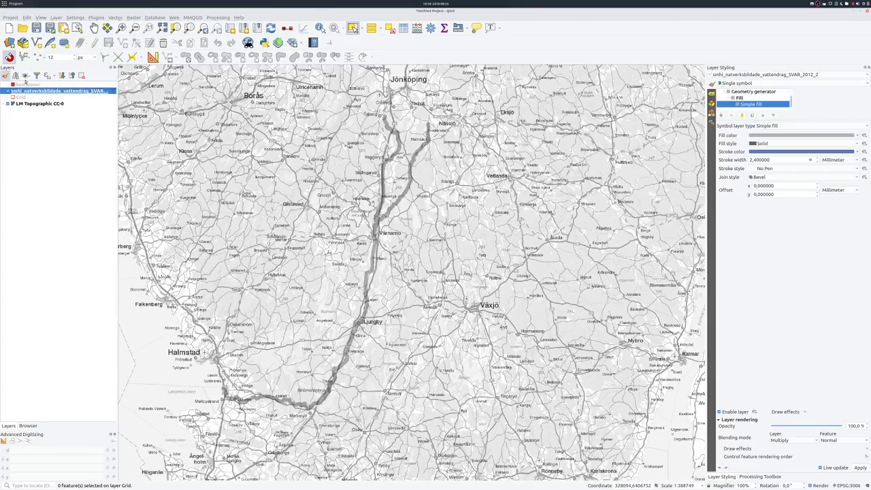
Apply the main map theme, then a saved theme, and return to the Atlas layout
{"action": "left_click", "coordinate": [26, 75]}
{"action": "left_click", "coordinate": [32, 134]}
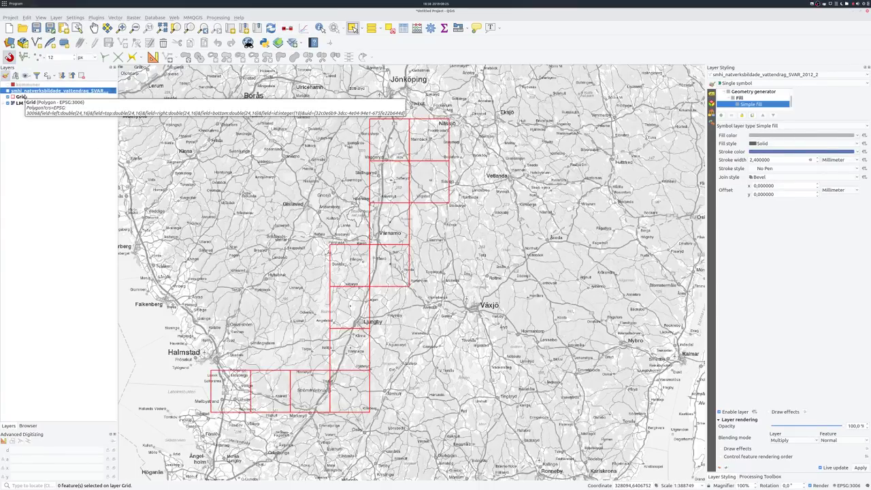
{"action": "left_click", "coordinate": [15, 75]}
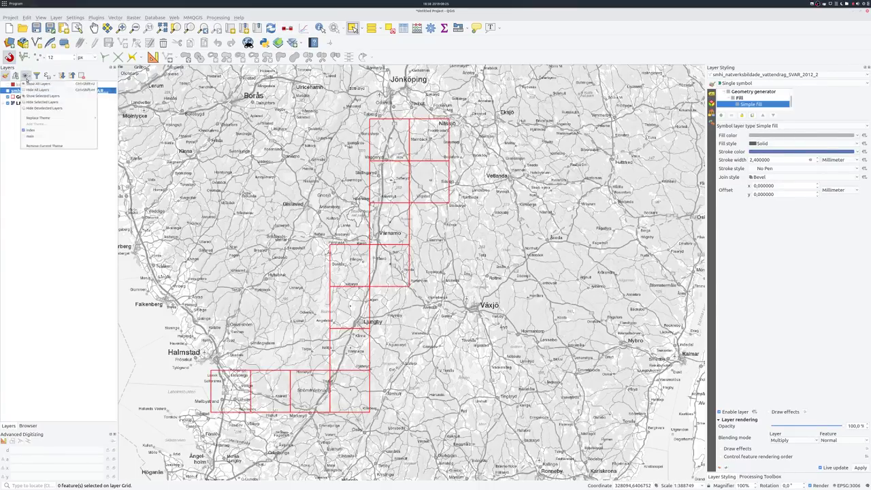
{"action": "left_click", "coordinate": [41, 138]}
{"action": "key", "text": "alt+Tab"}
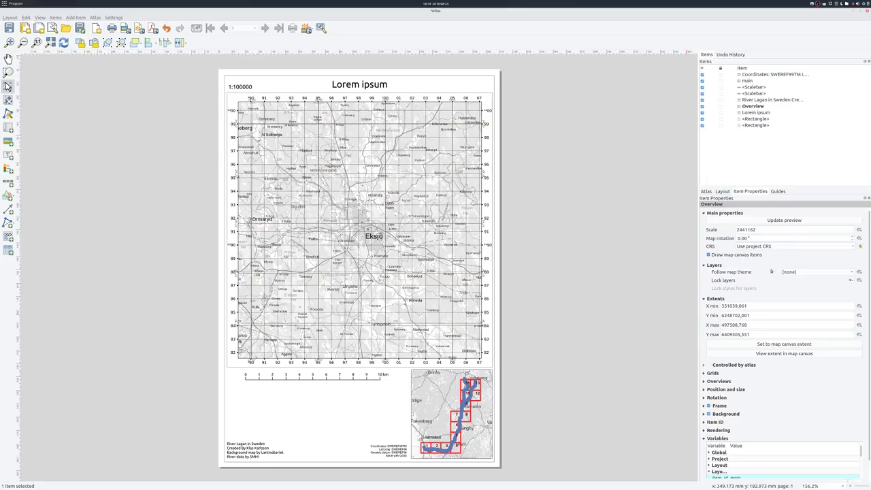
Set Follow map theme to 'index' for the Overview map and 'main' for the main map
{"action": "left_click", "coordinate": [795, 273]}
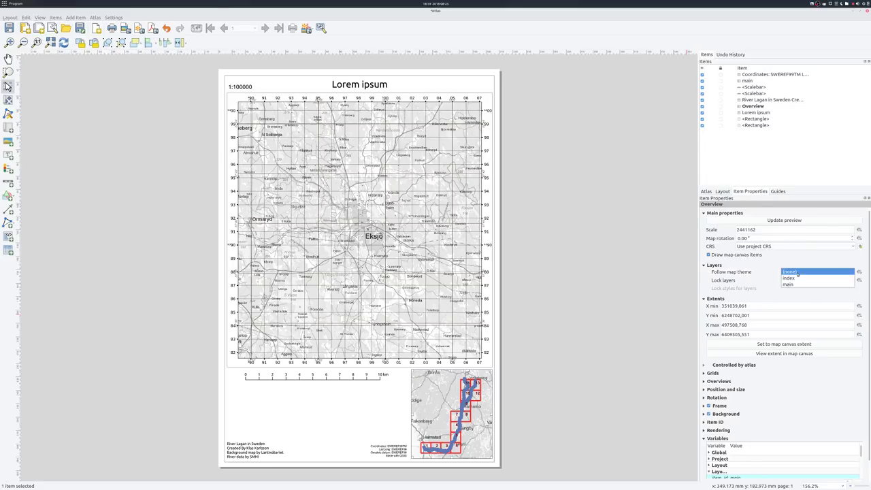
{"action": "left_click", "coordinate": [797, 279]}
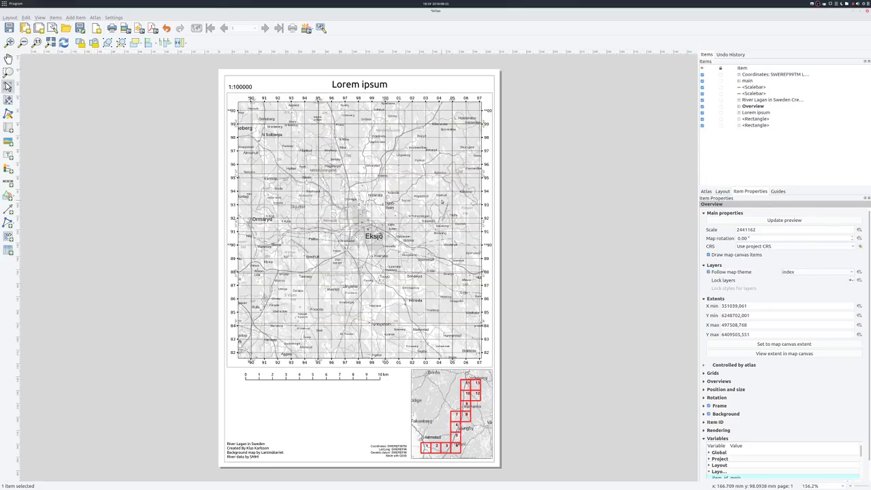
{"action": "left_click", "coordinate": [747, 81]}
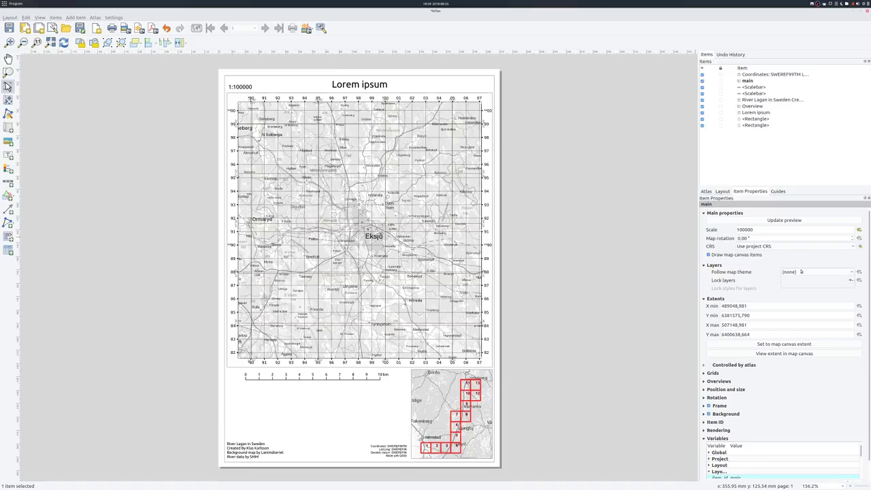
{"action": "left_click", "coordinate": [801, 272]}
{"action": "left_click", "coordinate": [799, 284]}
Turn on atlas generation with Grid as the coverage layer
{"action": "left_click", "coordinate": [707, 192]}
{"action": "left_click", "coordinate": [725, 204]}
{"action": "left_click", "coordinate": [857, 221]}
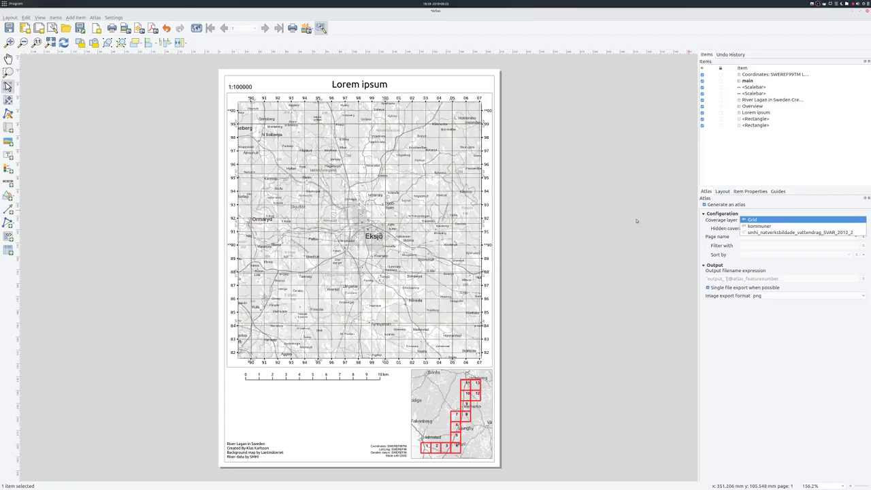
{"action": "left_click", "coordinate": [748, 220]}
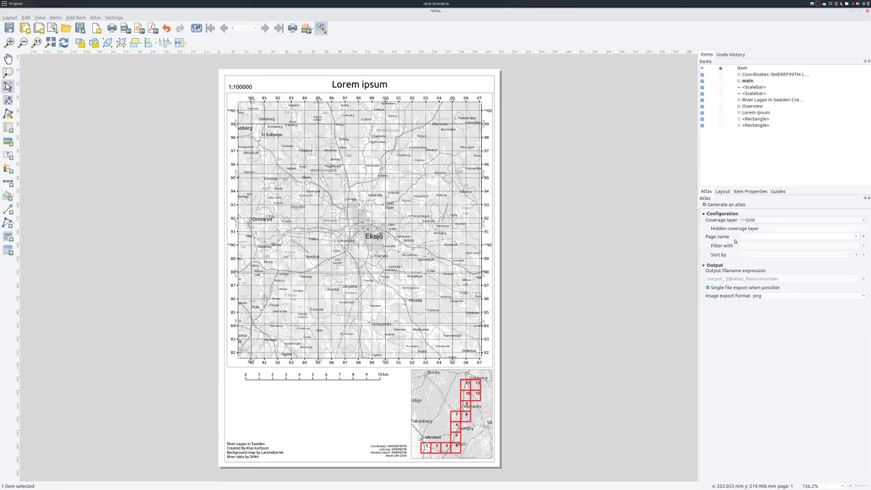
Set the atlas page name expression to 'River Lagan Page ' || "pagenumber"
{"action": "left_click", "coordinate": [855, 238]}
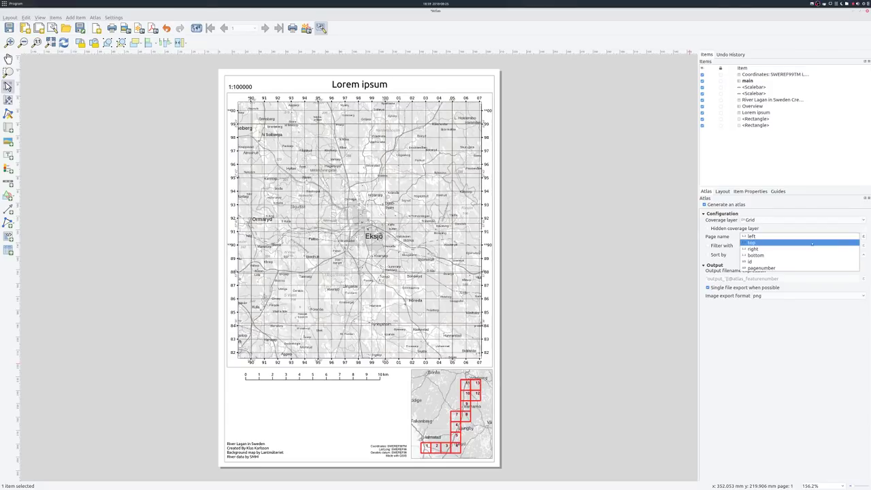
{"action": "left_click", "coordinate": [770, 268]}
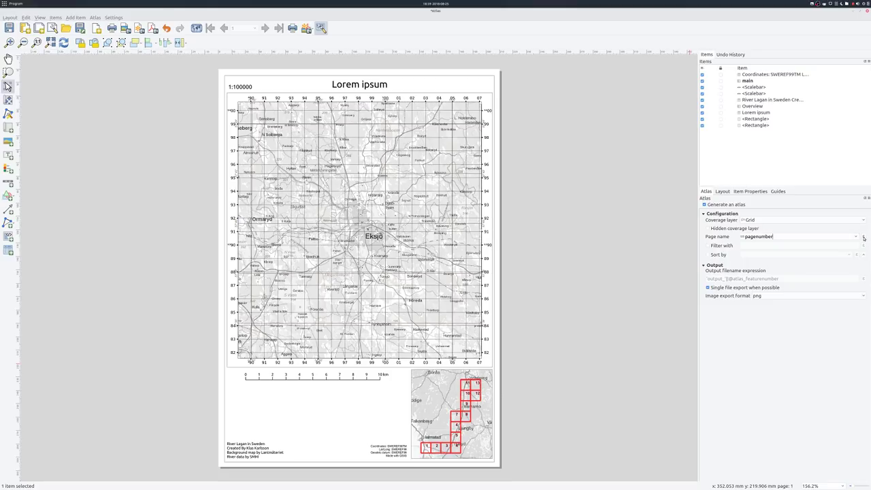
{"action": "left_click", "coordinate": [864, 237]}
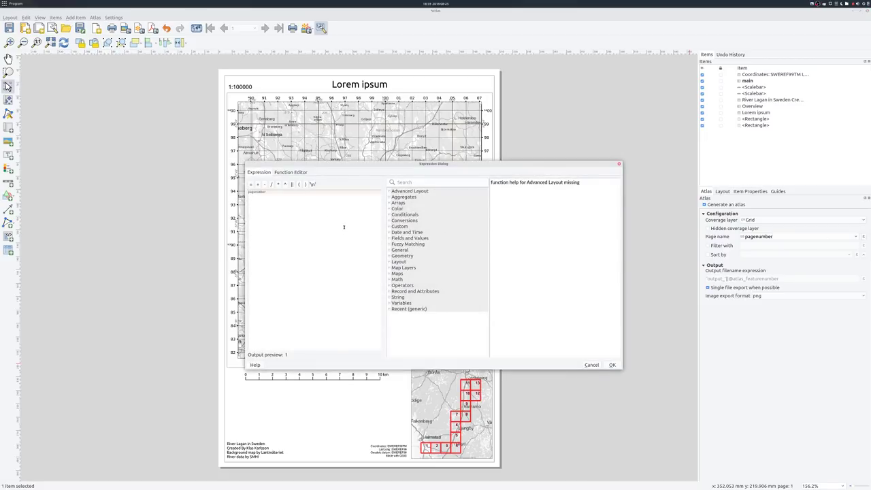
{"action": "type", "text": "'River Lagan 'Page ' || @"}
{"action": "key", "text": "End"}
{"action": "type", "text": "\""}
{"action": "left_click", "coordinate": [614, 365]}
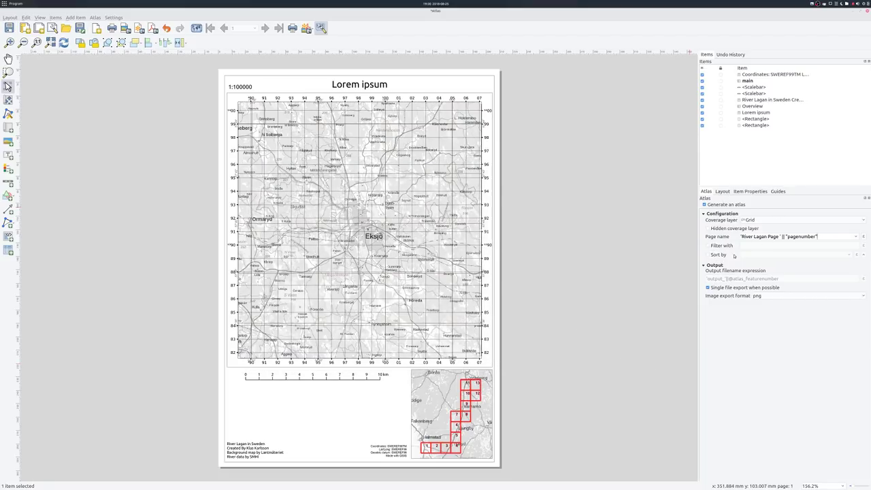
Sort the atlas pages by the pagenumber field
{"action": "left_click", "coordinate": [723, 255]}
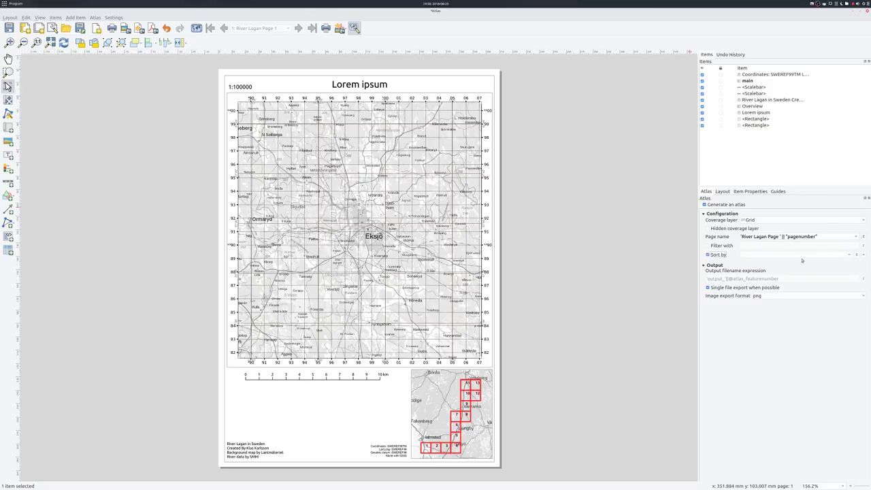
{"action": "left_click", "coordinate": [850, 256]}
{"action": "left_click", "coordinate": [773, 286]}
Make the main map controlled by the atlas, keeping its fixed 1:100000 scale
{"action": "left_click", "coordinate": [748, 191]}
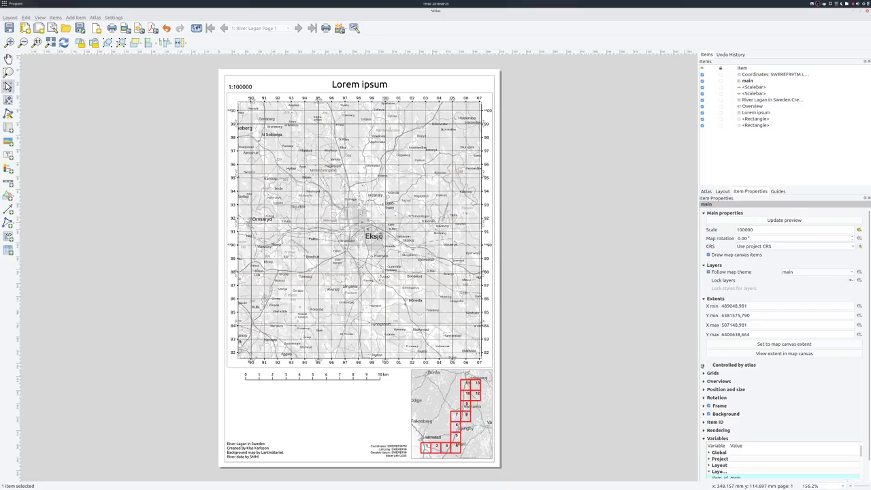
{"action": "left_click", "coordinate": [706, 365]}
{"action": "left_click", "coordinate": [707, 366]}
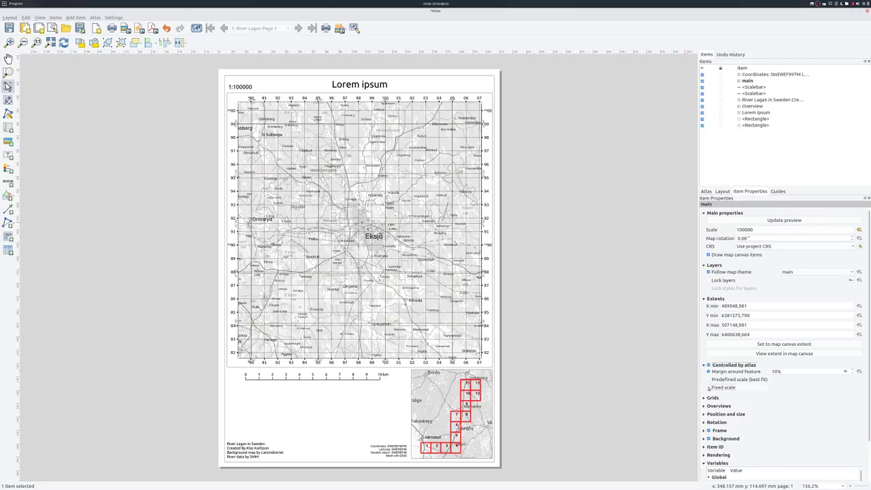
{"action": "left_click", "coordinate": [708, 388]}
{"action": "left_click", "coordinate": [376, 82]}
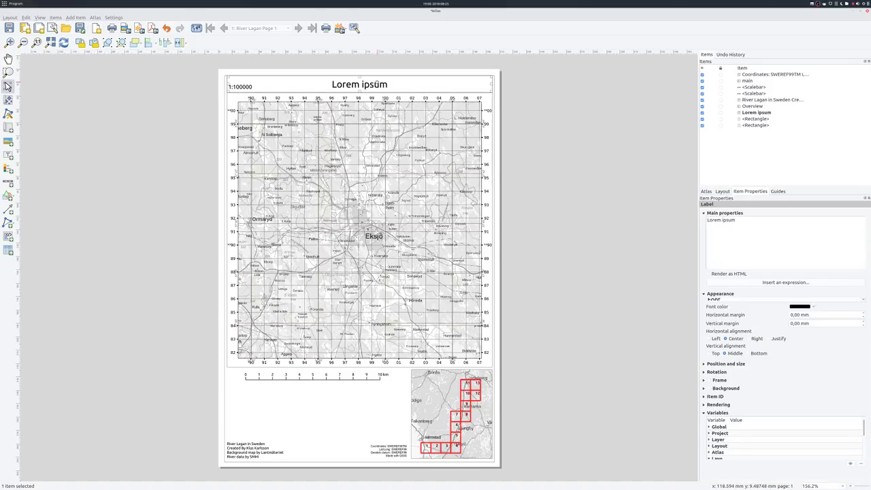
{"action": "left_click", "coordinate": [785, 283]}
{"action": "left_click", "coordinate": [406, 182]}
{"action": "type", "text": "atl"}
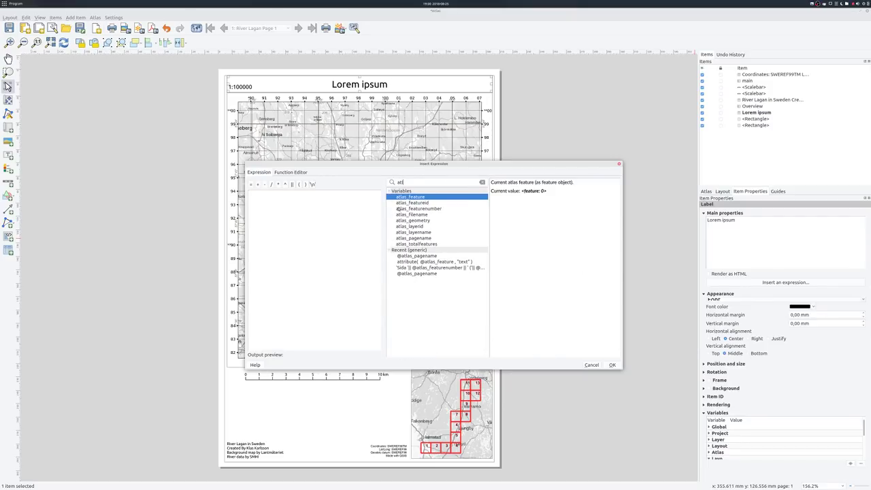
{"action": "double_click", "coordinate": [421, 239]}
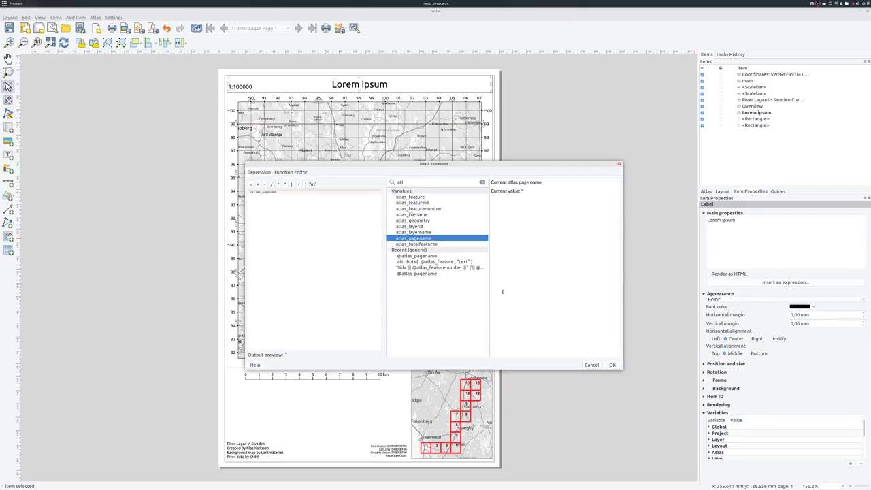
{"action": "left_click", "coordinate": [611, 365]}
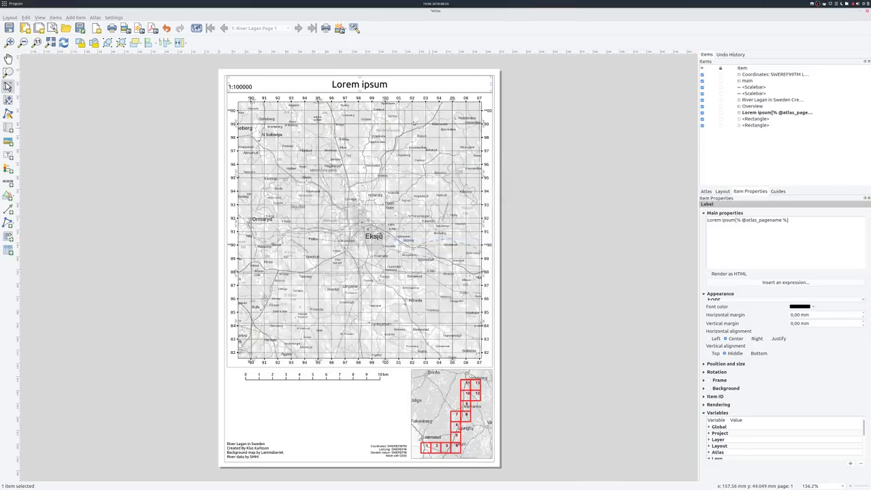
Delete the 'Lorem ipsum' words so only the page-name expression remains
{"action": "left_click_drag", "start_coordinate": [735, 220], "coordinate": [552, 212]}
{"action": "key", "text": "BackSpace"}
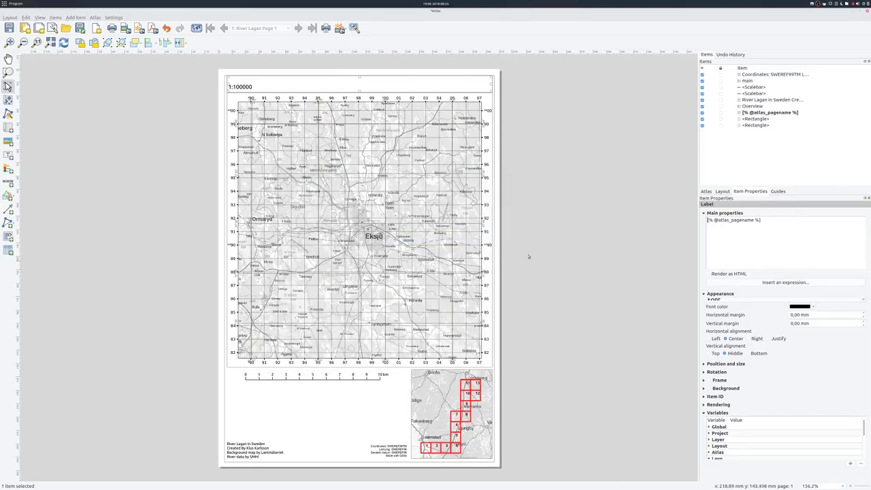
{"action": "left_click", "coordinate": [532, 254]}
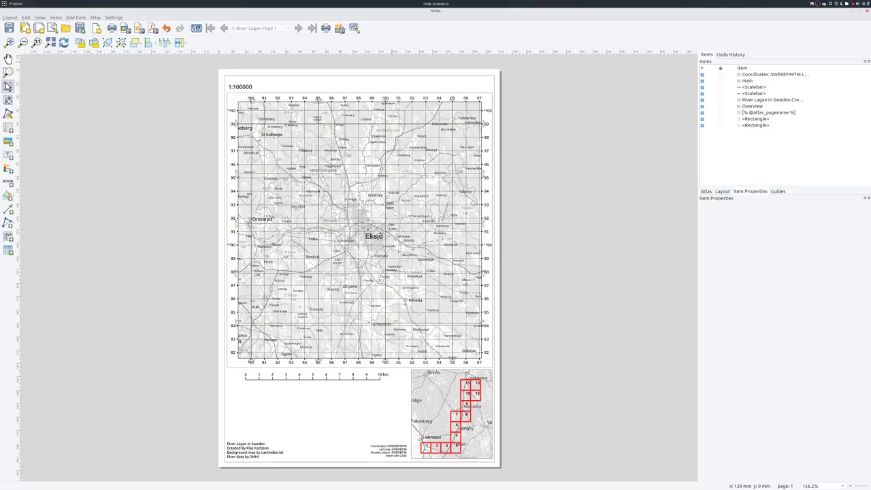
Preview the atlas at River Lagan Page 1 and set Overview 1's map frame to main
{"action": "left_click", "coordinate": [196, 28]}
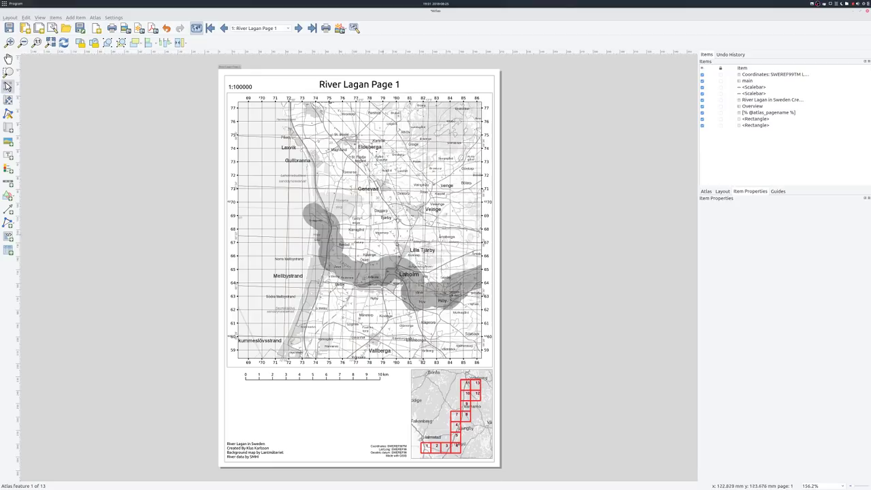
{"action": "left_click", "coordinate": [439, 413]}
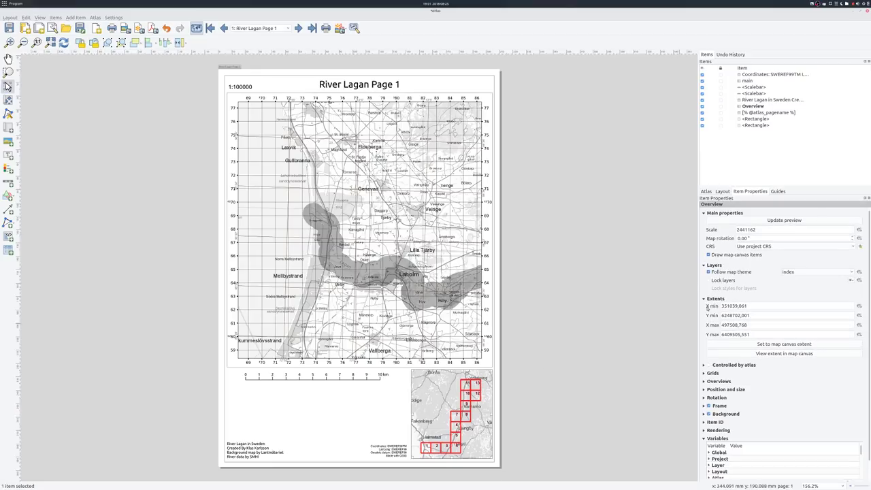
{"action": "left_click", "coordinate": [703, 381]}
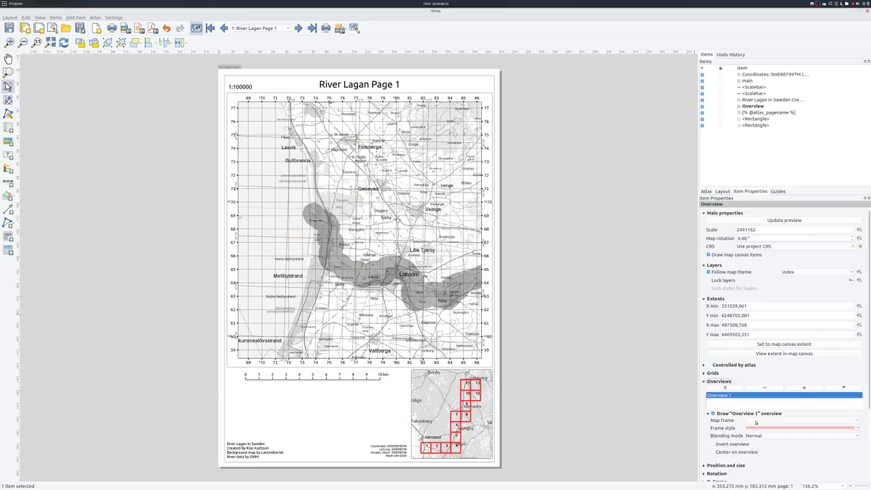
{"action": "left_click", "coordinate": [751, 416]}
{"action": "left_click", "coordinate": [756, 423]}
{"action": "left_click", "coordinate": [573, 334]}
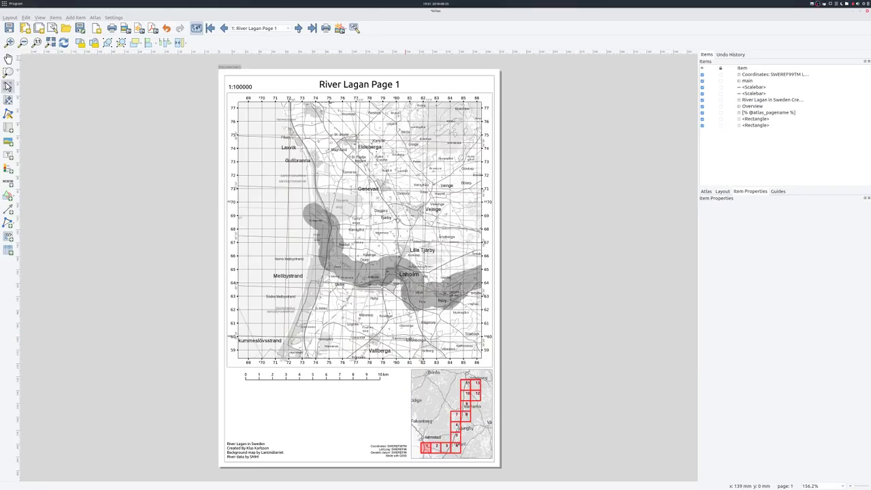
Step the atlas preview forward four pages to River Lagan Page 5
{"action": "left_click", "coordinate": [298, 28]}
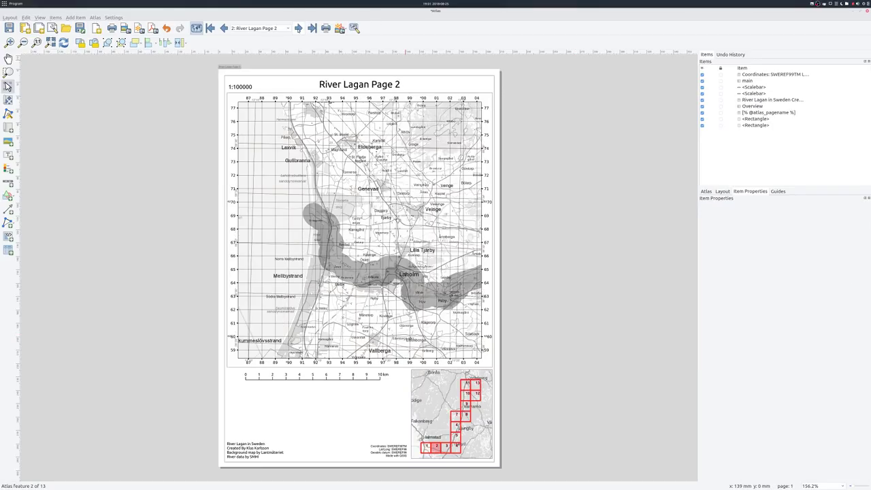
{"action": "left_click", "coordinate": [298, 28]}
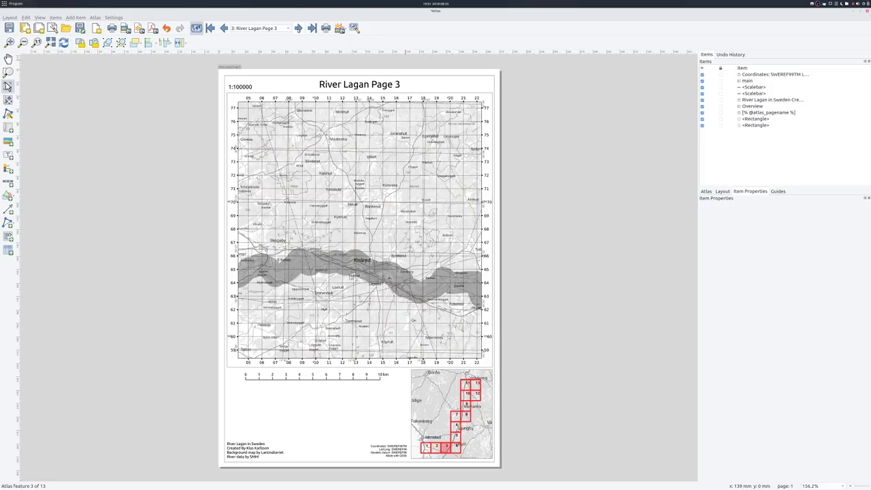
{"action": "left_click", "coordinate": [298, 28]}
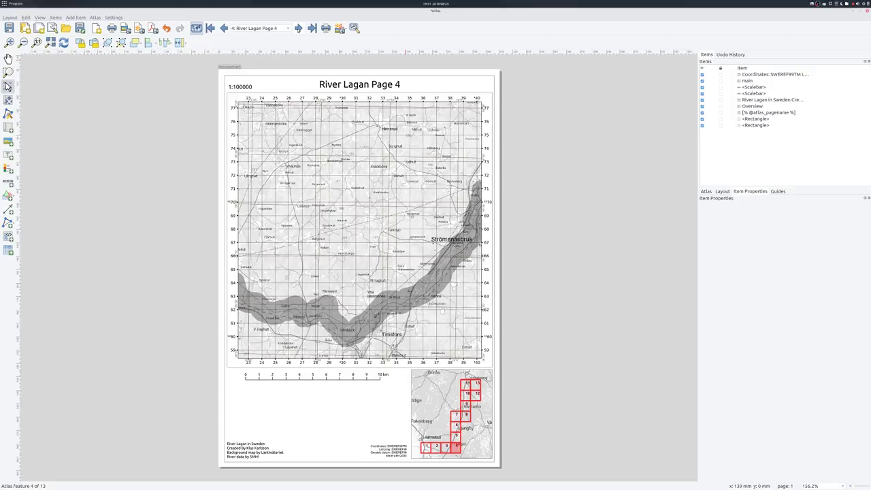
{"action": "left_click", "coordinate": [298, 28]}
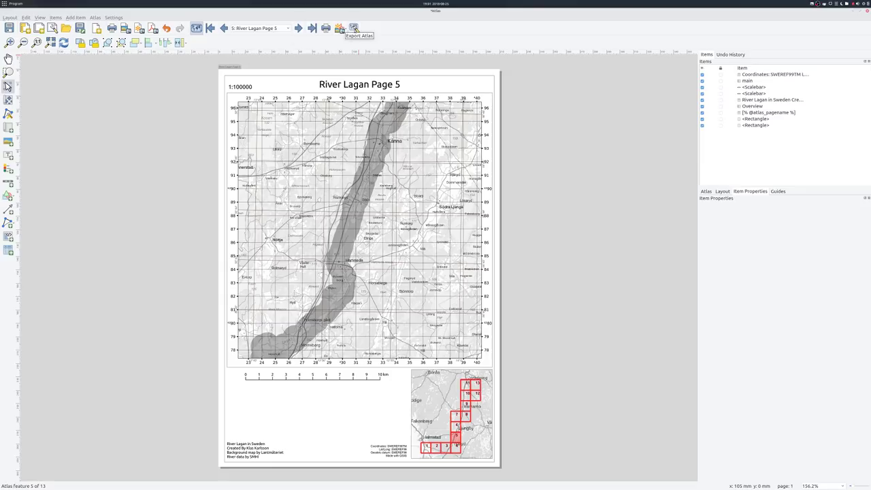
Export the atlas as a PDF named Lagan.pdf, dismissing the WMS layers warning
{"action": "left_click", "coordinate": [341, 29]}
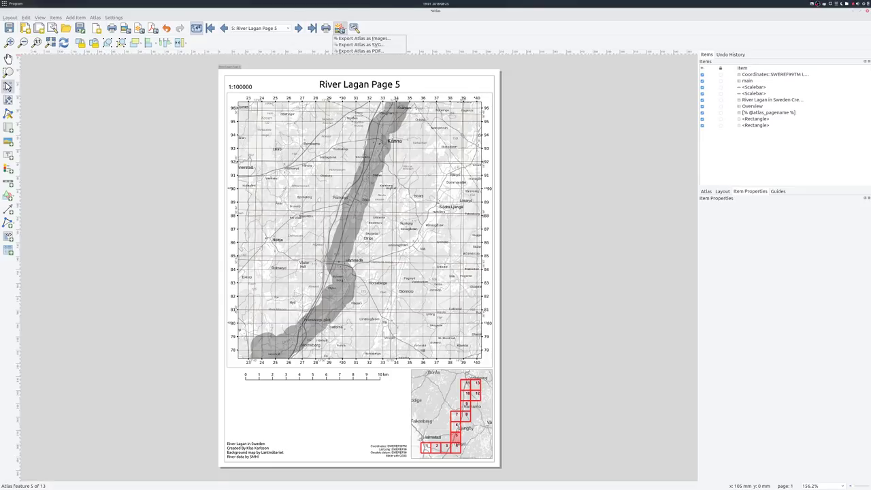
{"action": "left_click", "coordinate": [370, 51]}
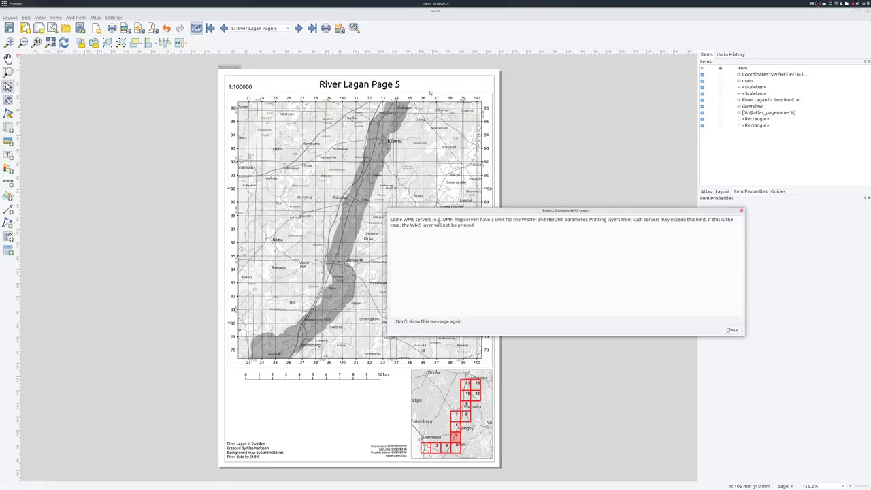
{"action": "left_click", "coordinate": [732, 329]}
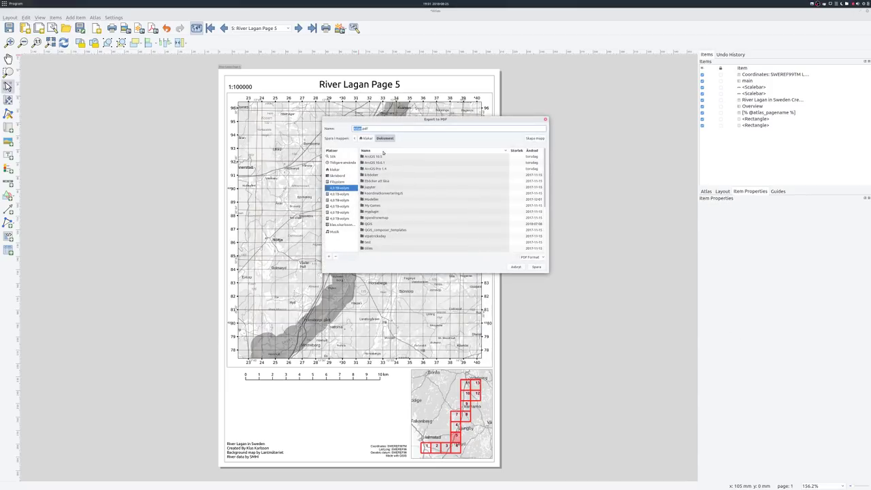
{"action": "type", "text": "Lagan"}
{"action": "key", "text": "Return"}
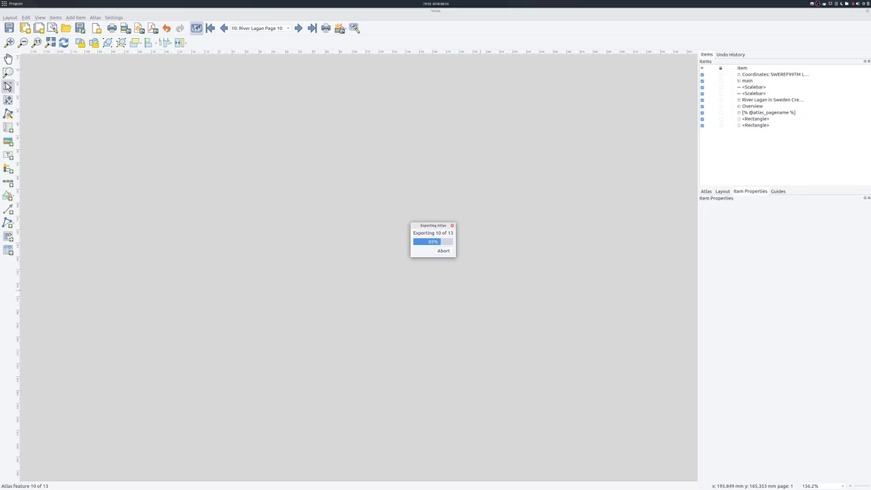
Apply the 'main' map theme in the main QGIS map window
{"action": "key", "text": "alt+Tab"}
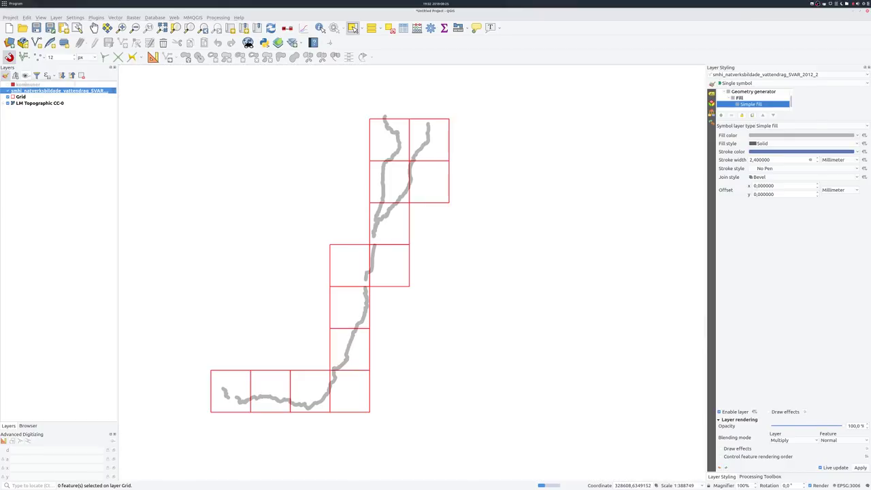
{"action": "left_click", "coordinate": [25, 75]}
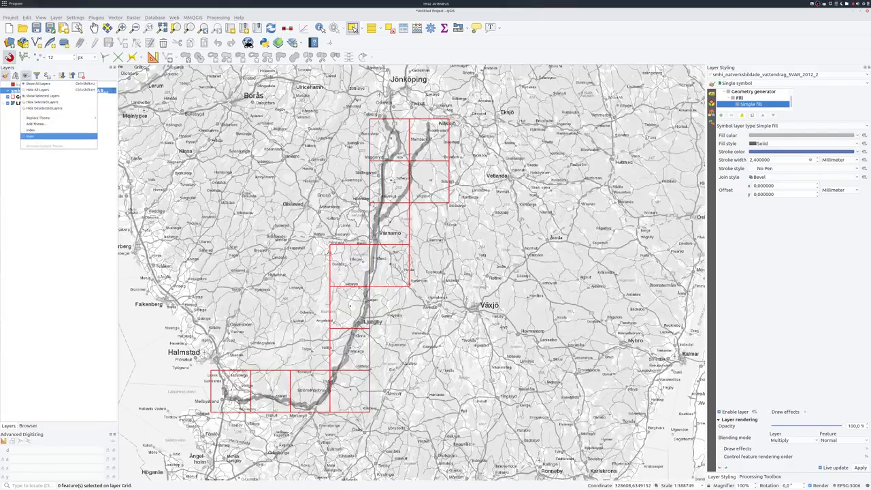
{"action": "left_click", "coordinate": [41, 136]}
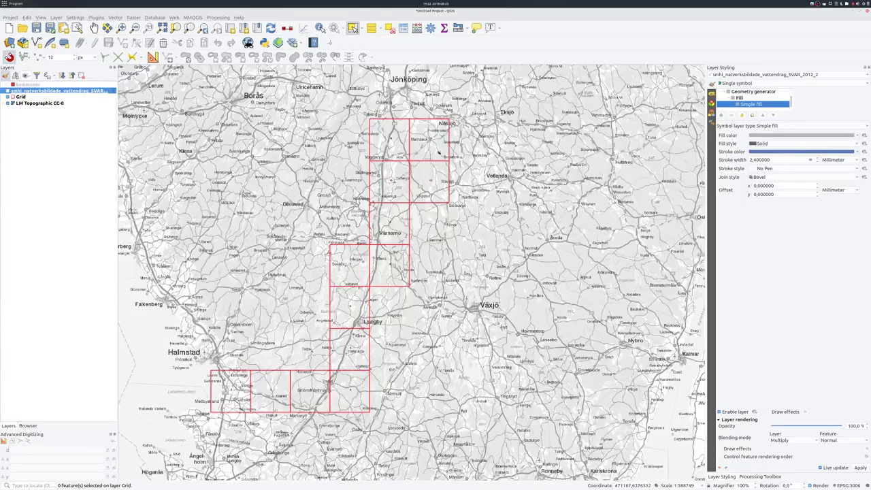
Open the Dokument folder from the export message and scroll down to Lagan.pdf
{"action": "key", "text": "alt+Tab"}
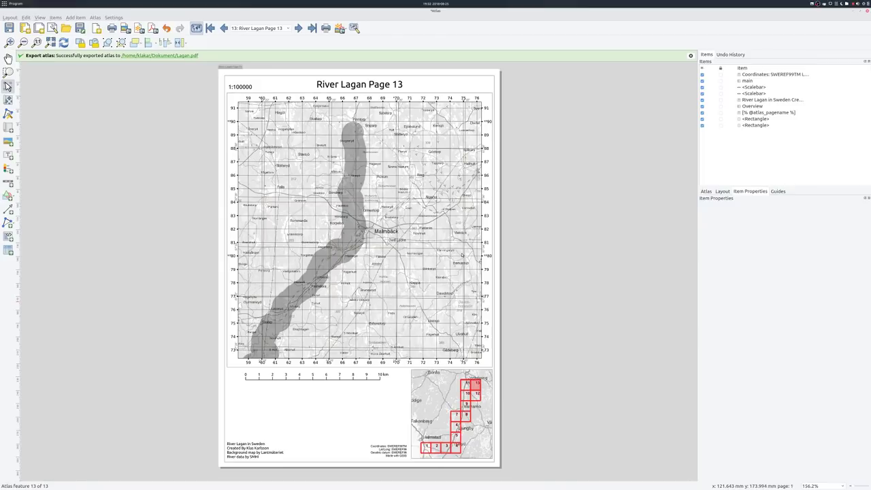
{"action": "left_click", "coordinate": [179, 55]}
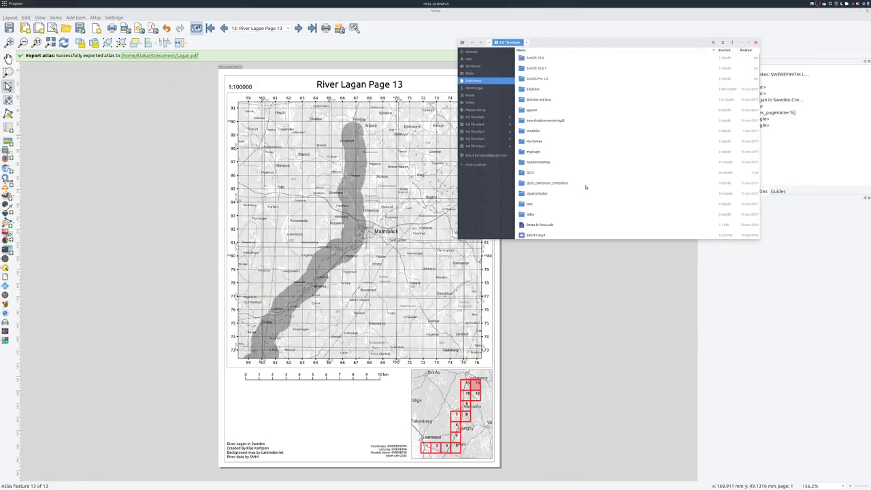
{"action": "scroll", "coordinate": [585, 186], "scroll_direction": "down", "scroll_amount": 5}
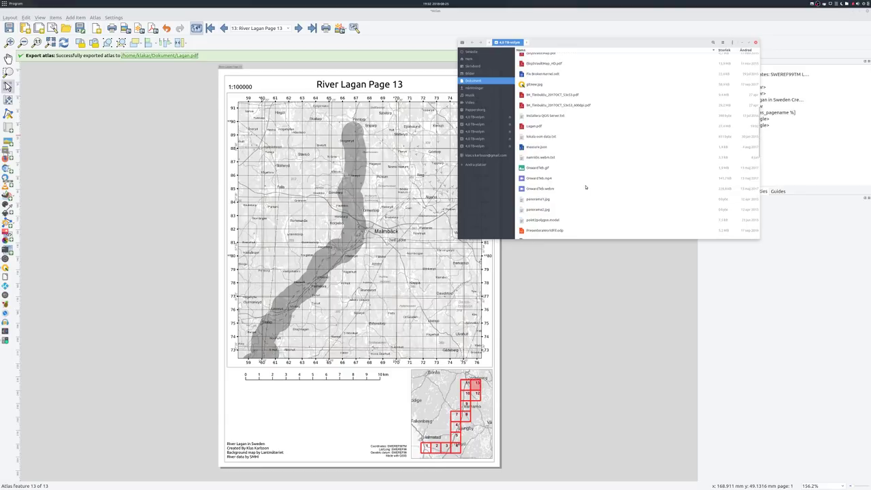
Open Lagan.pdf and scroll through all 13 atlas pages
{"action": "double_click", "coordinate": [524, 126]}
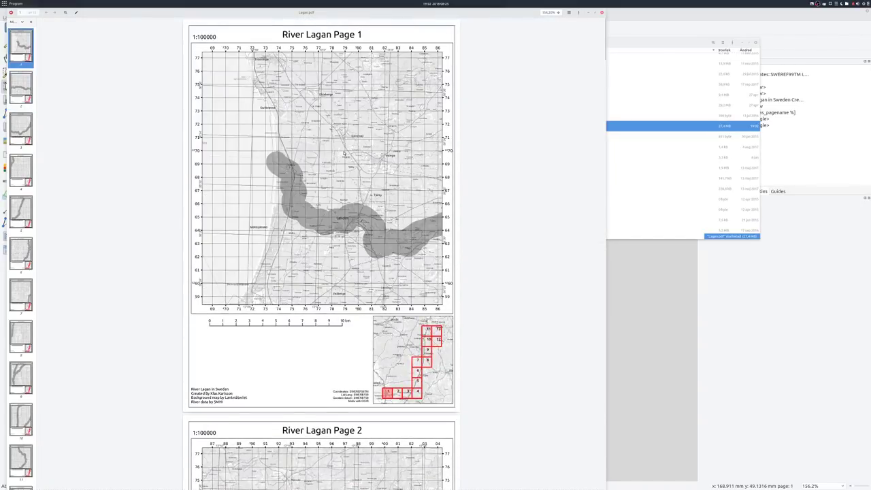
{"action": "scroll", "coordinate": [344, 152], "scroll_direction": "down", "scroll_amount": 20}
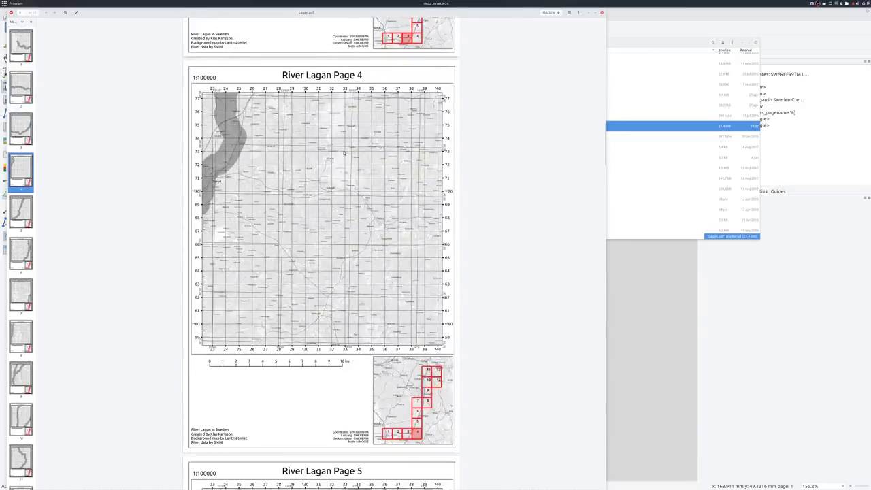
{"action": "scroll", "coordinate": [344, 153], "scroll_direction": "down", "scroll_amount": 19}
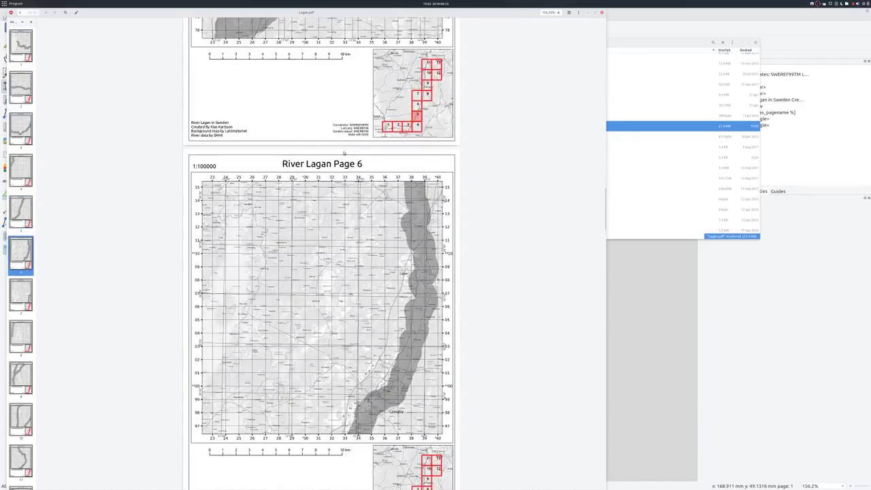
{"action": "scroll", "coordinate": [344, 153], "scroll_direction": "down", "scroll_amount": 20}
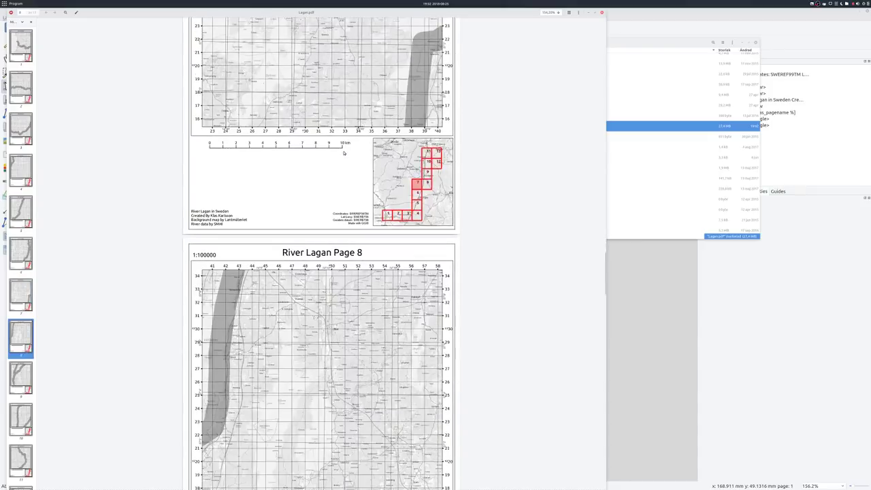
{"action": "scroll", "coordinate": [344, 152], "scroll_direction": "down", "scroll_amount": 20}
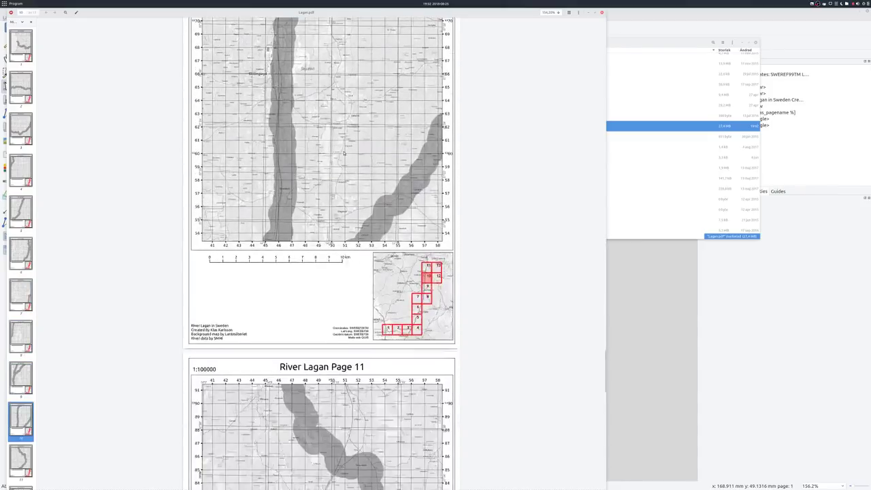
{"action": "scroll", "coordinate": [344, 152], "scroll_direction": "down", "scroll_amount": 20}
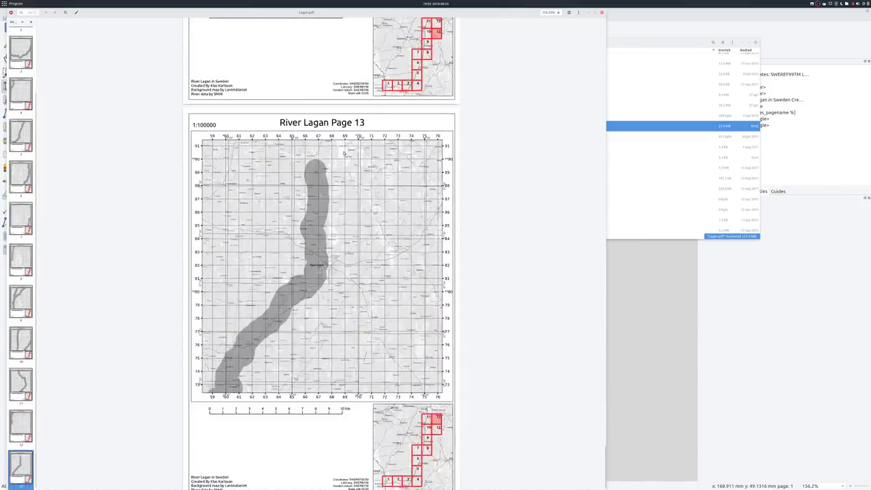
{"action": "scroll", "coordinate": [57, 135], "scroll_direction": "up", "scroll_amount": 10}
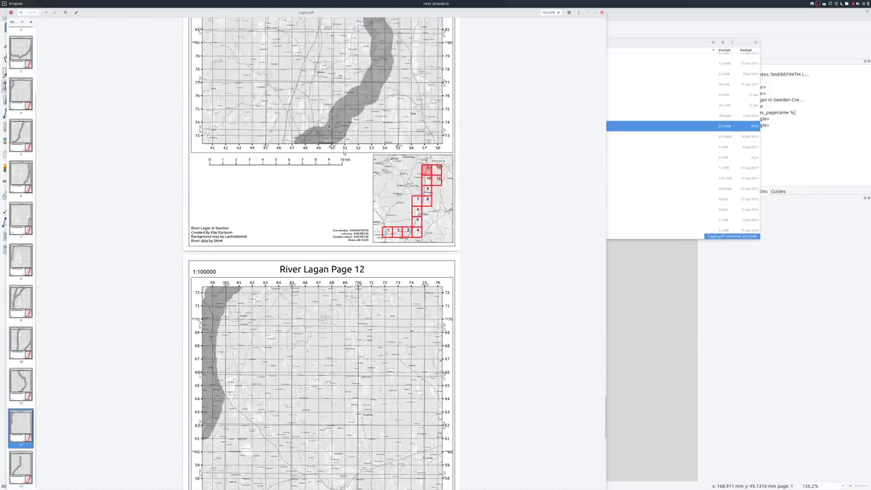
Jump to page 5, widen the thumbnail sidebar into a grid, then close the PDF
{"action": "left_click", "coordinate": [27, 140]}
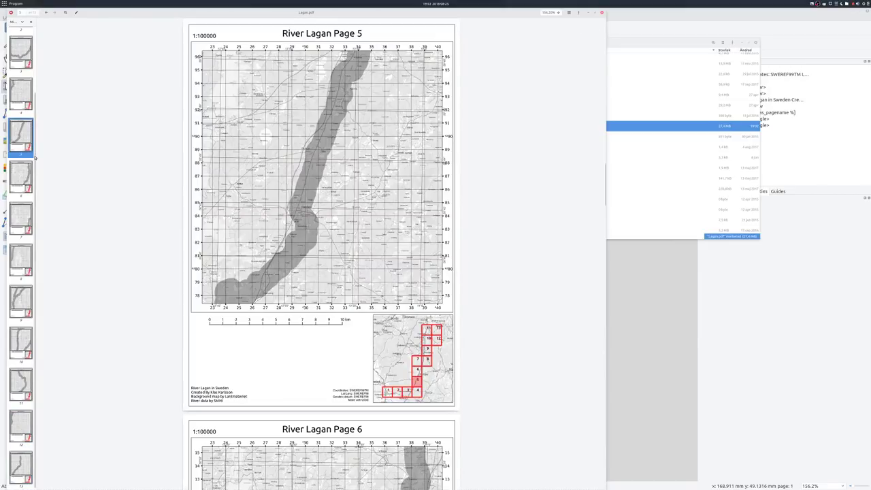
{"action": "left_click_drag", "start_coordinate": [36, 157], "coordinate": [104, 158]}
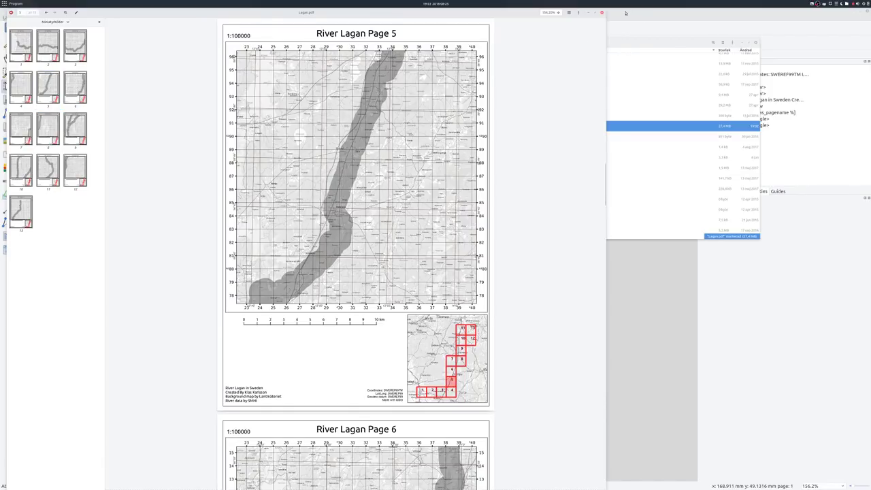
{"action": "left_click", "coordinate": [602, 12]}
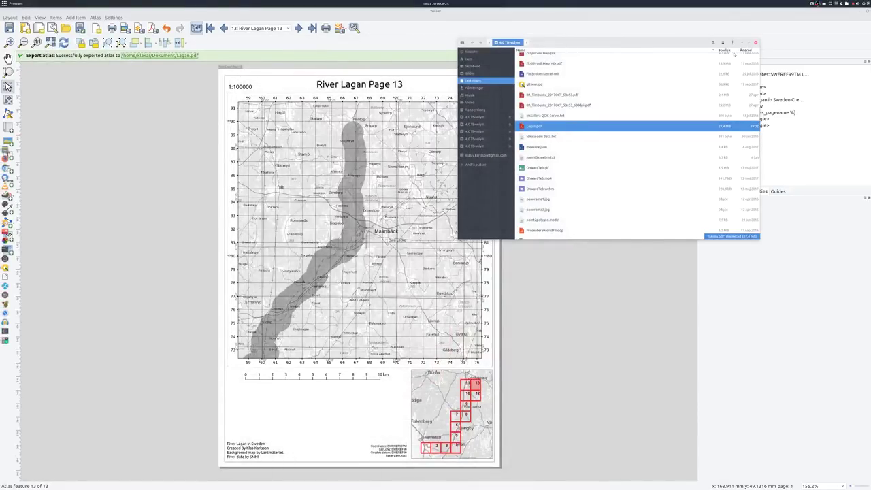
{"action": "left_click", "coordinate": [758, 42]}
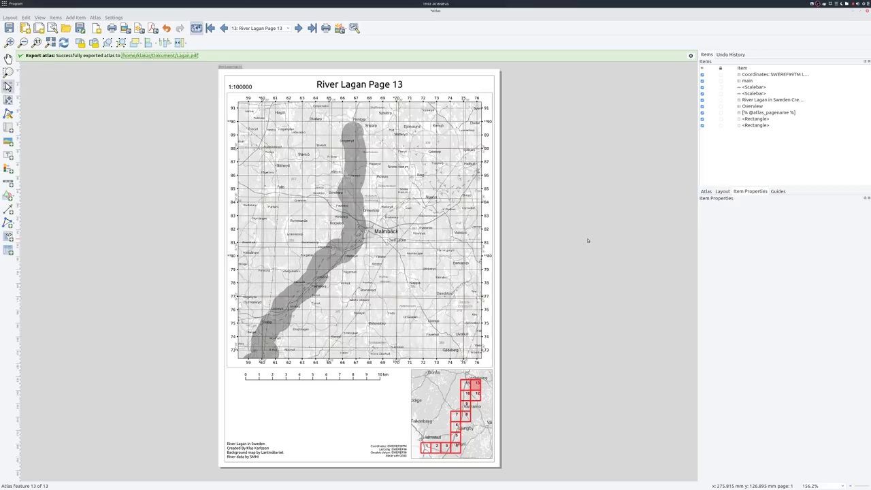
{"action": "left_click", "coordinate": [360, 85]}
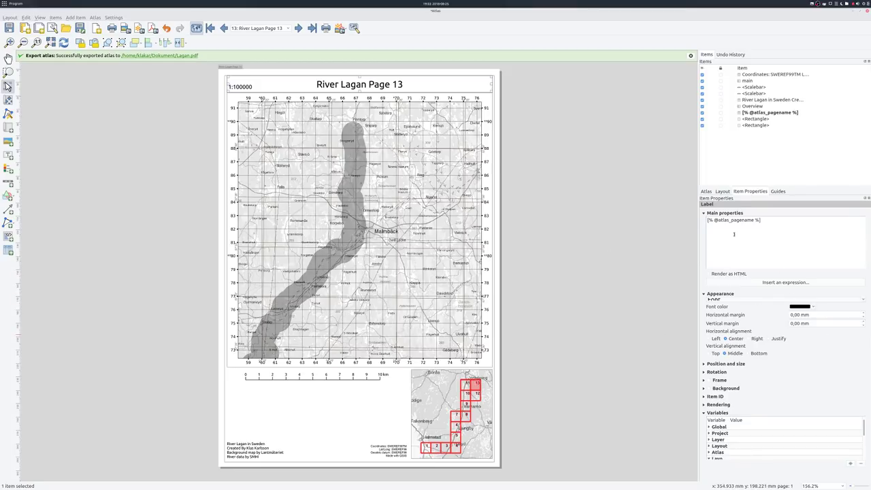
Draw an empty picture frame below the scale bar, cancelling the image-source expression editor
{"action": "left_click", "coordinate": [317, 430]}
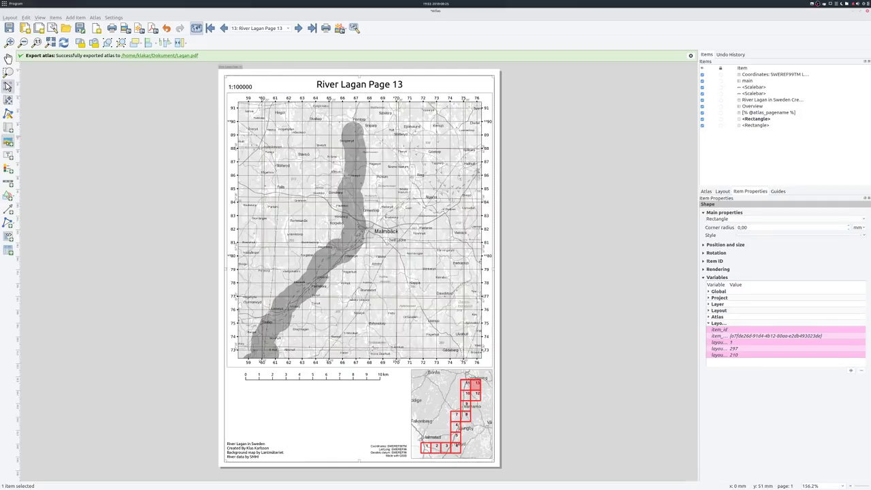
{"action": "left_click", "coordinate": [9, 141]}
{"action": "left_click_drag", "start_coordinate": [306, 390], "coordinate": [361, 442]}
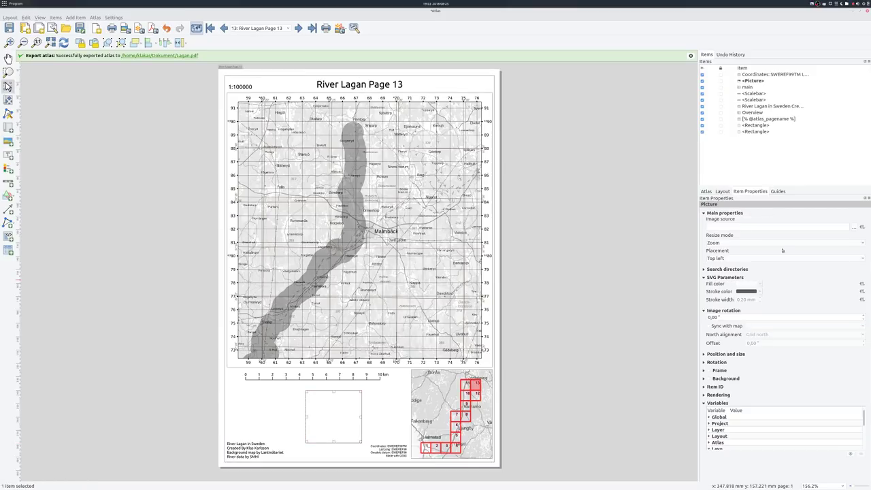
{"action": "left_click", "coordinate": [862, 228]}
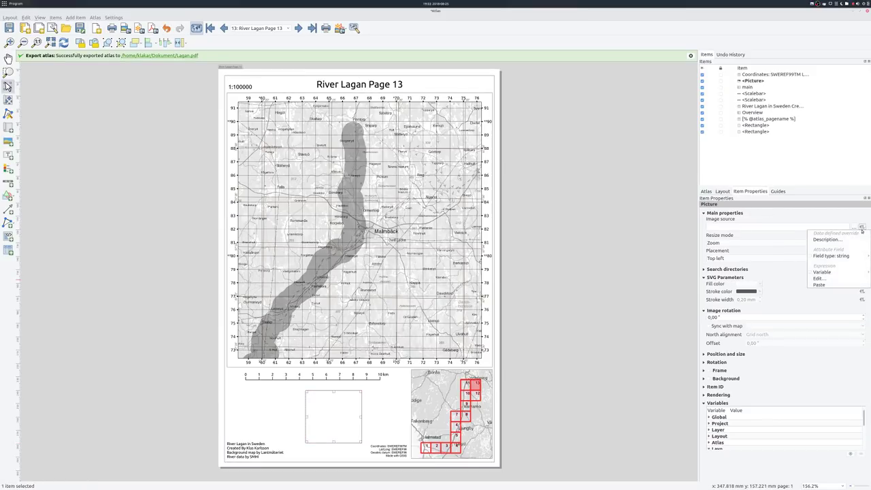
{"action": "mouse_move", "coordinate": [838, 273]}
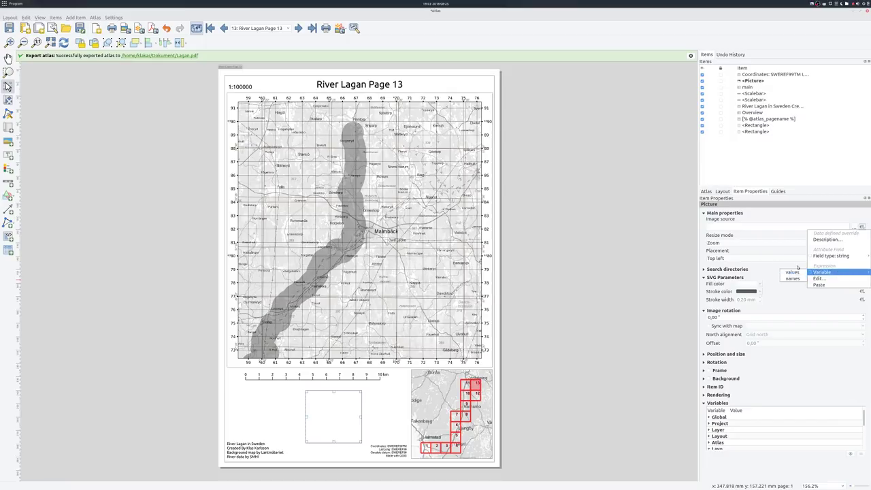
{"action": "left_click", "coordinate": [840, 280]}
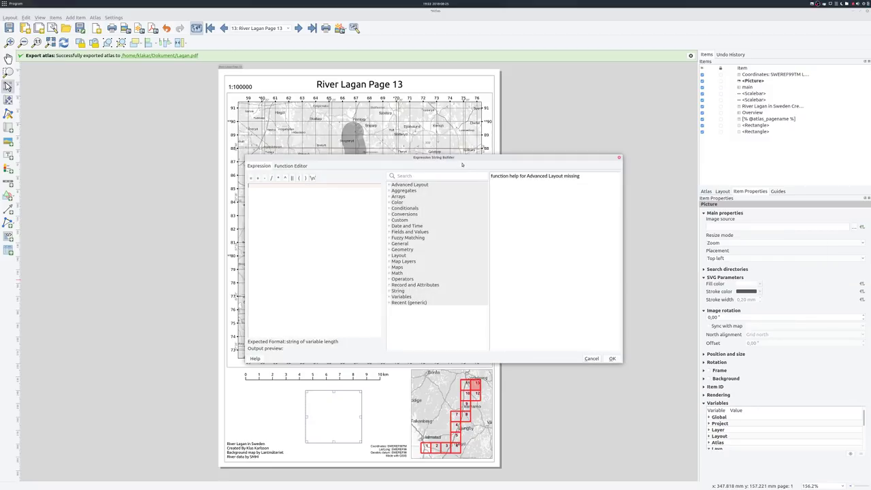
{"action": "left_click_drag", "start_coordinate": [461, 164], "coordinate": [502, 180]}
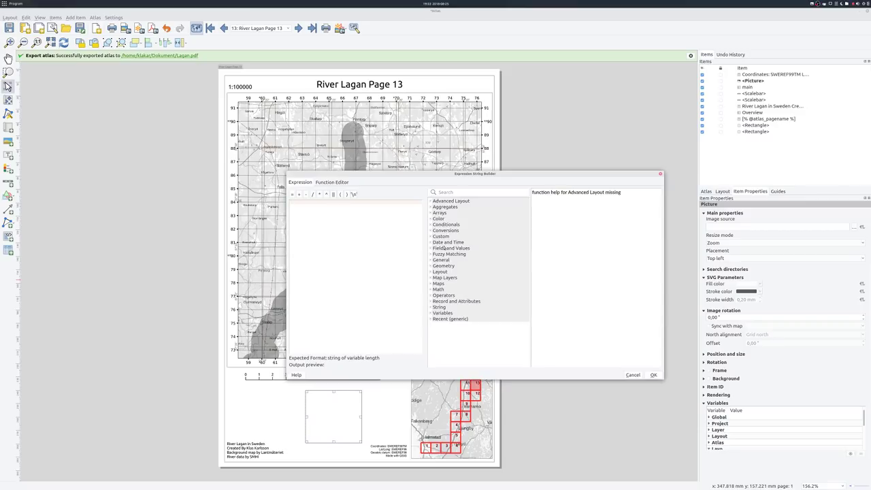
{"action": "left_click", "coordinate": [634, 375]}
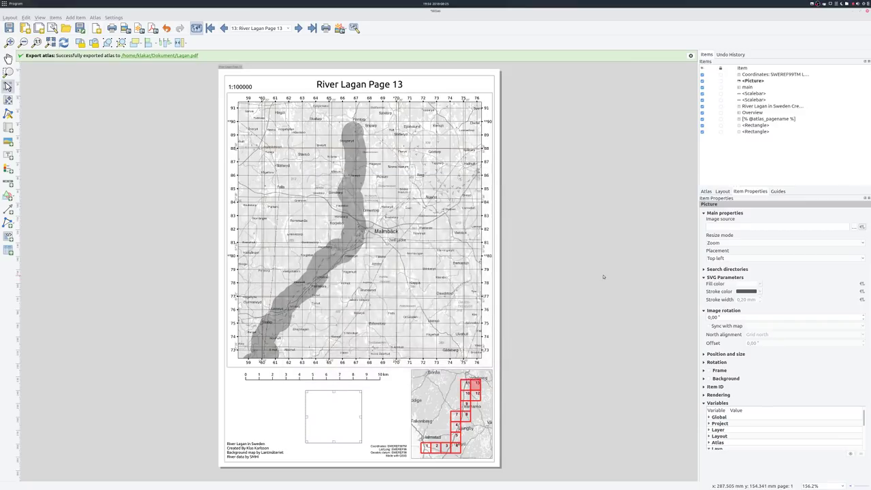